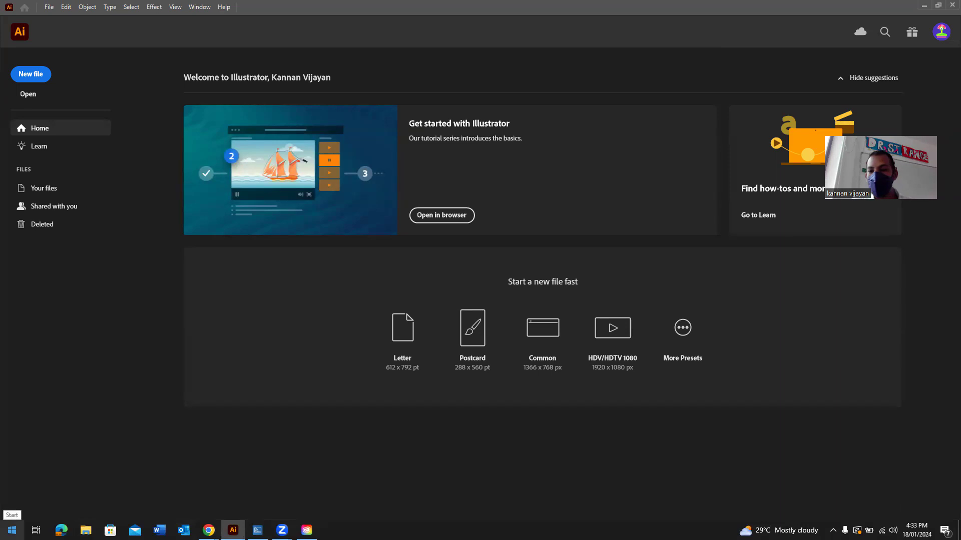
Check the installed apps in Creative Cloud Desktop and search the computer's programs for "ill".
{"action": "left_click", "coordinate": [12, 530]}
{"action": "left_click", "coordinate": [12, 530]}
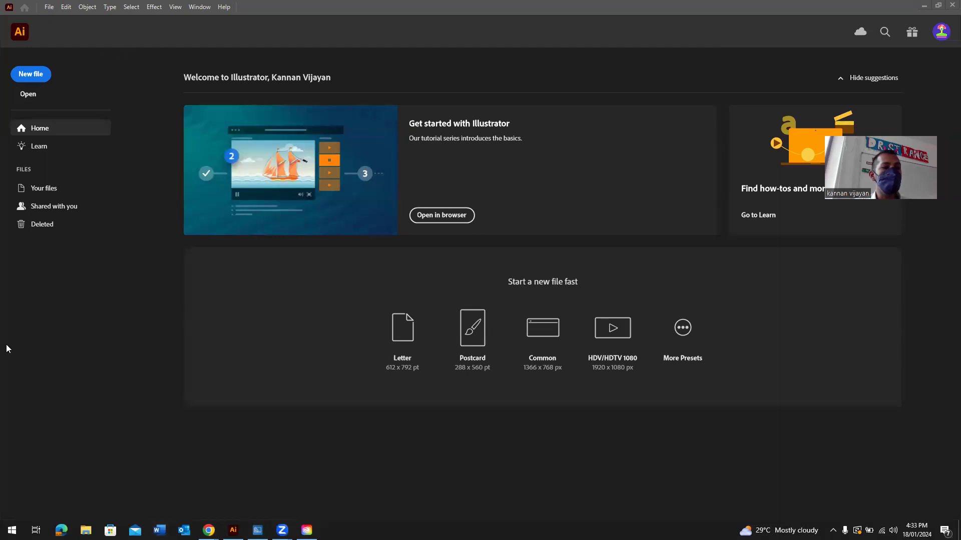
{"action": "mouse_move", "coordinate": [258, 530]}
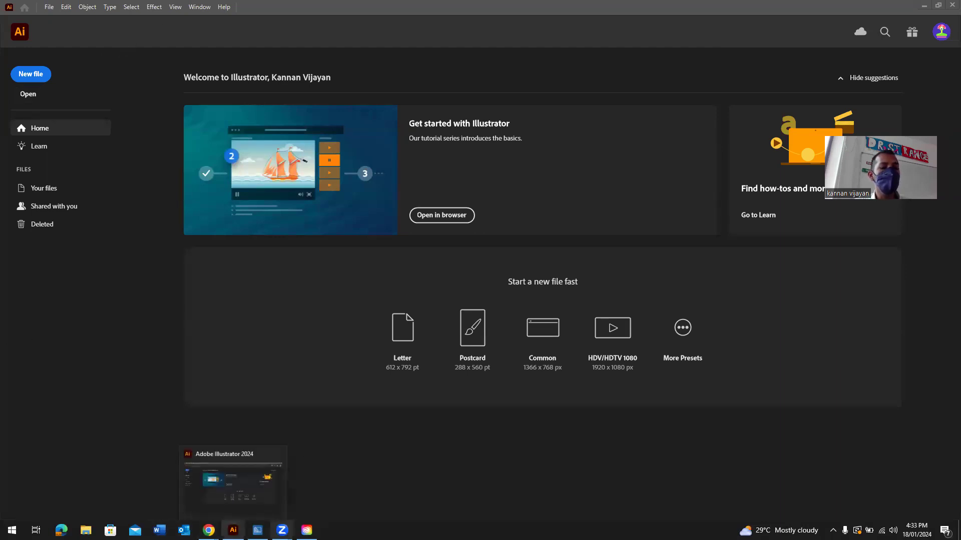
{"action": "left_click", "coordinate": [307, 530]}
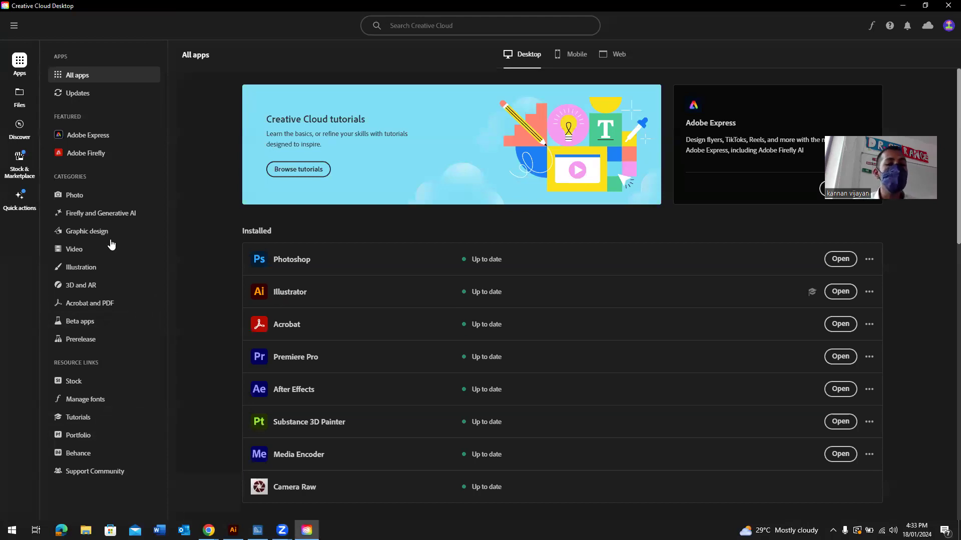
{"action": "left_click", "coordinate": [12, 530]}
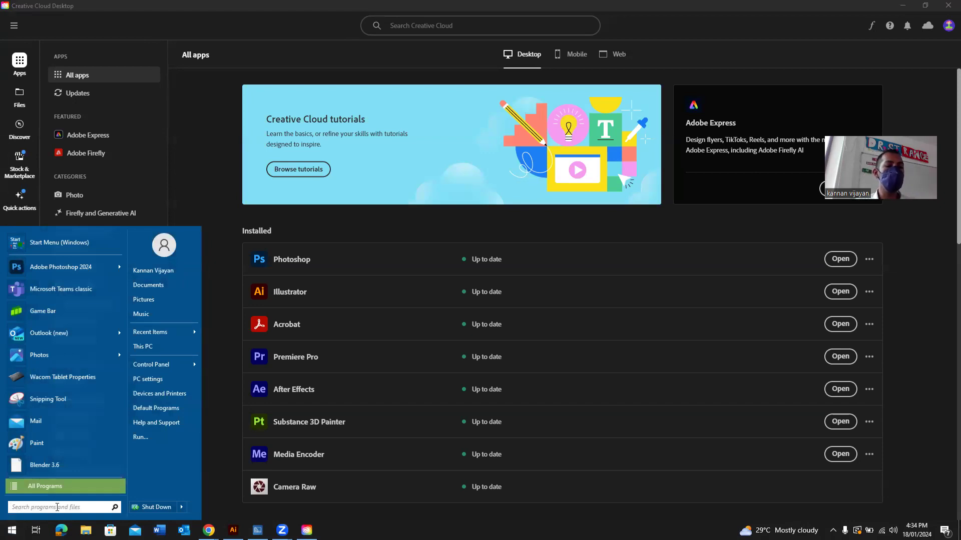
{"action": "type", "text": "ill"}
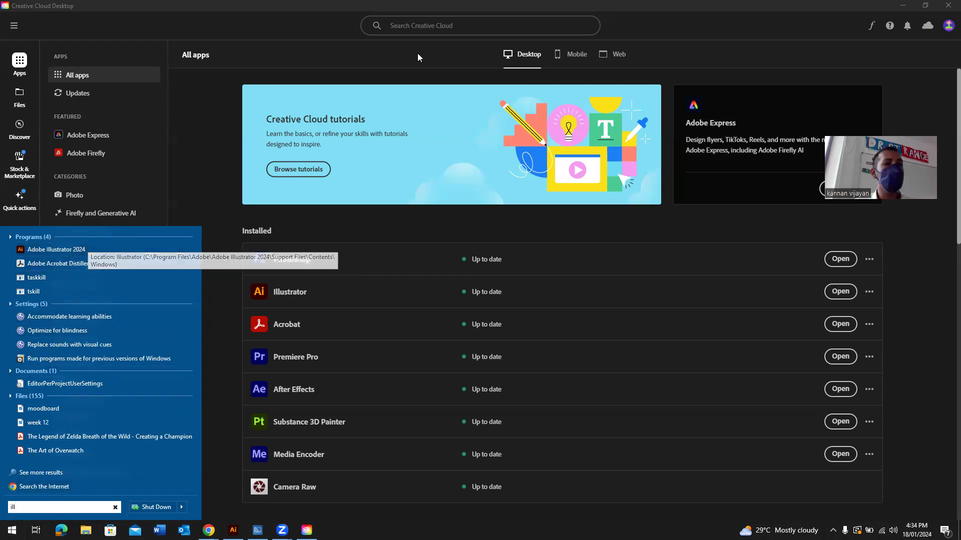
{"action": "left_click", "coordinate": [144, 16]}
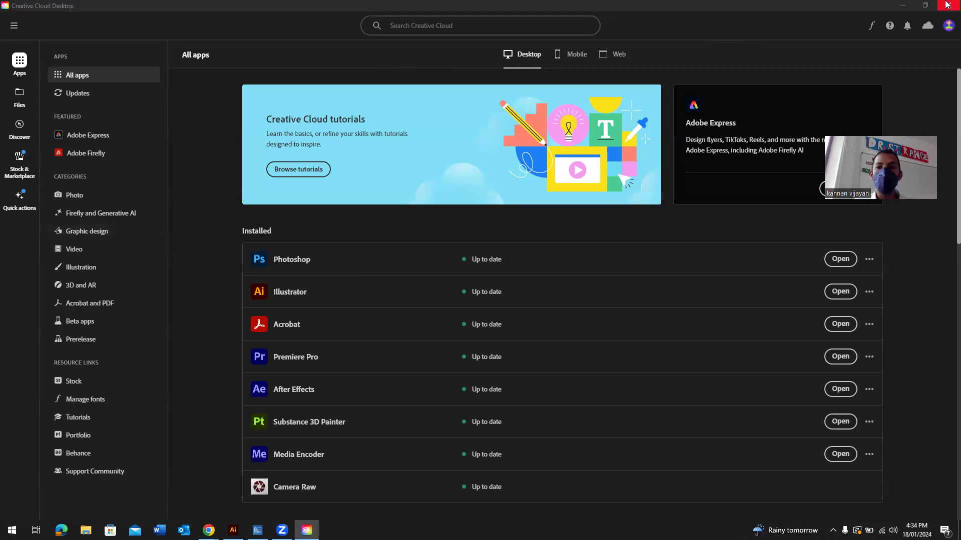
{"action": "left_click", "coordinate": [904, 6]}
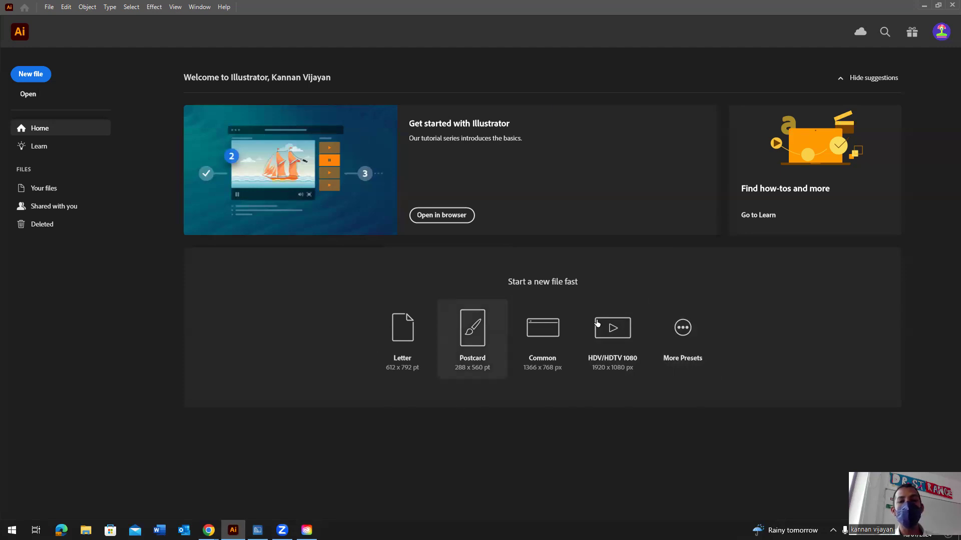
Start a new file and choose the A4 blank document preset from the Print category.
{"action": "left_click", "coordinate": [28, 75]}
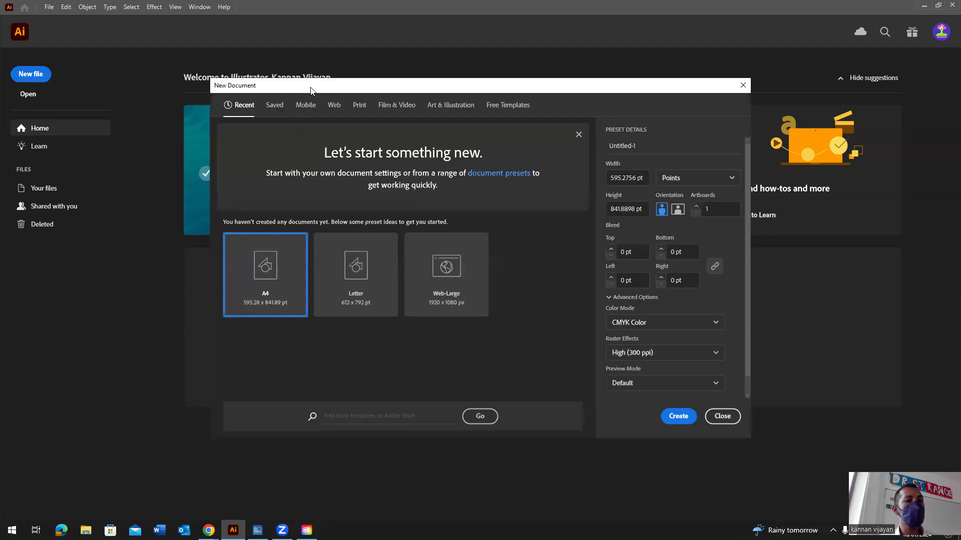
{"action": "left_click_drag", "start_coordinate": [310, 91], "coordinate": [313, 77]}
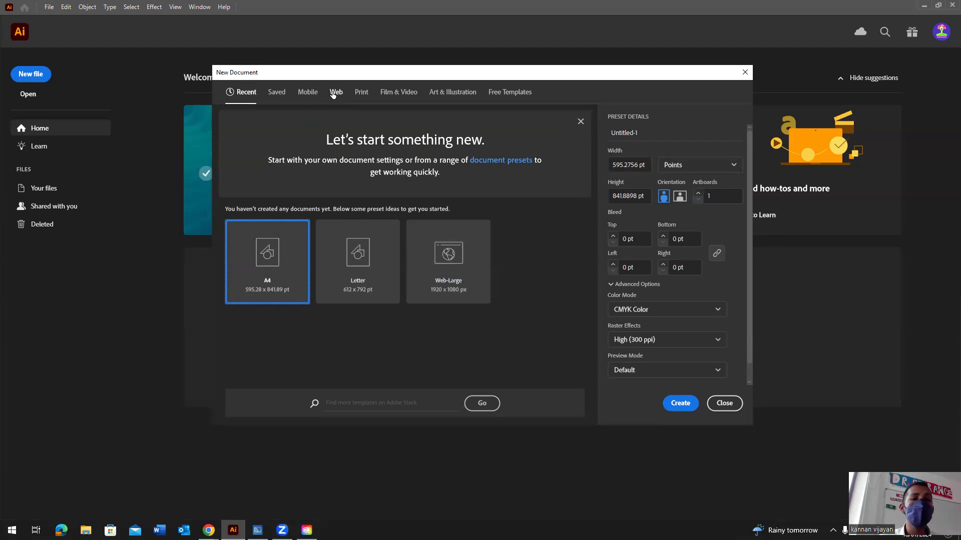
{"action": "left_click", "coordinate": [307, 93]}
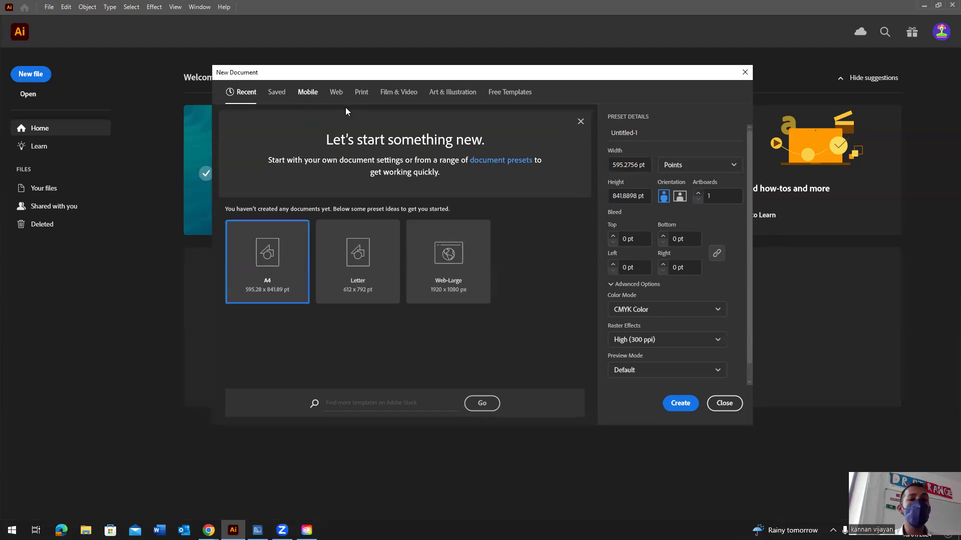
{"action": "left_click", "coordinate": [363, 94]}
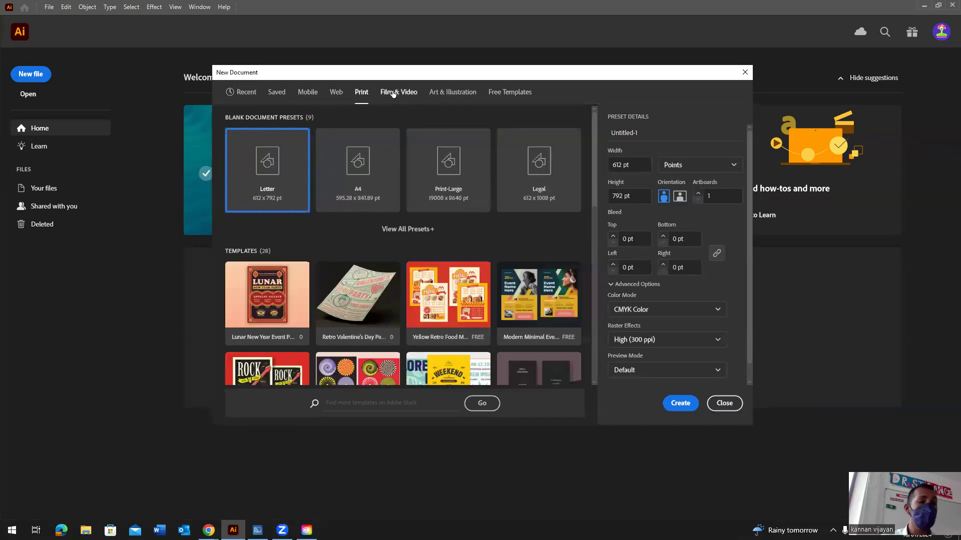
{"action": "left_click", "coordinate": [367, 150]}
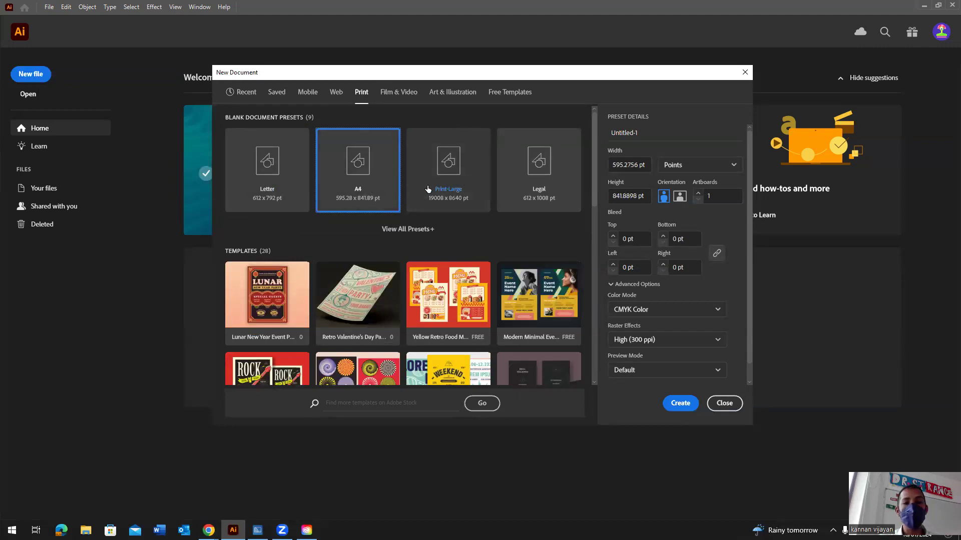
Name the new document "Wk1 Noble".
{"action": "left_click", "coordinate": [641, 131]}
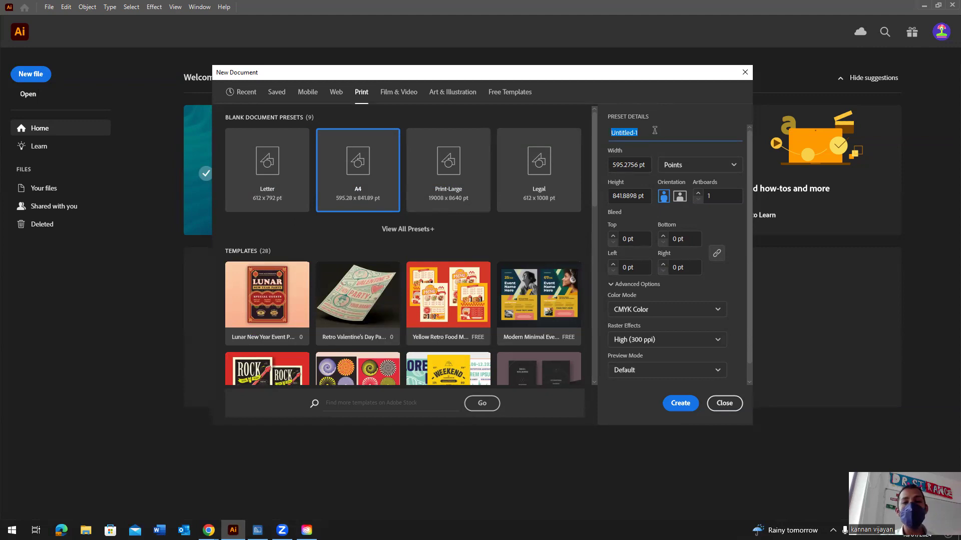
{"action": "left_click_drag", "start_coordinate": [644, 73], "coordinate": [596, 45]}
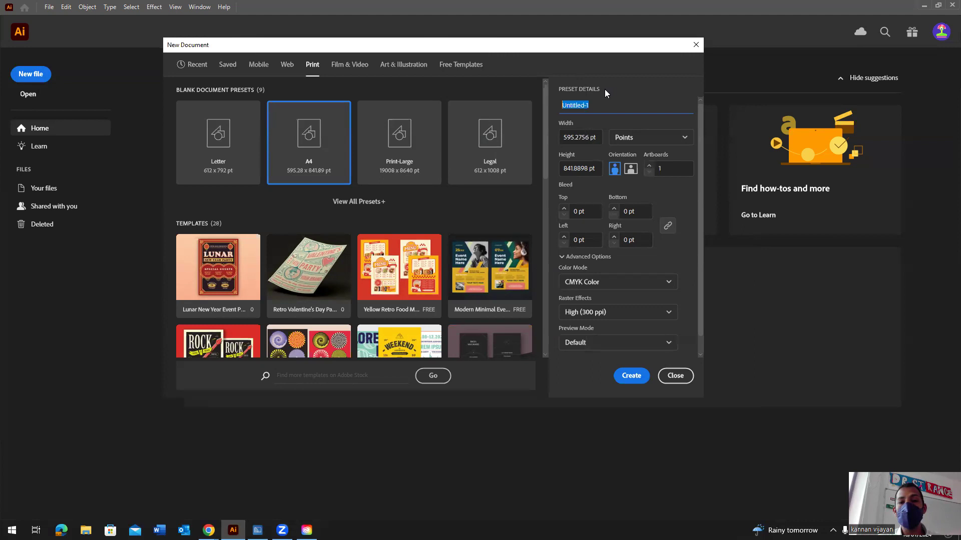
{"action": "left_click", "coordinate": [608, 107]}
{"action": "left_click_drag", "start_coordinate": [597, 107], "coordinate": [560, 102]}
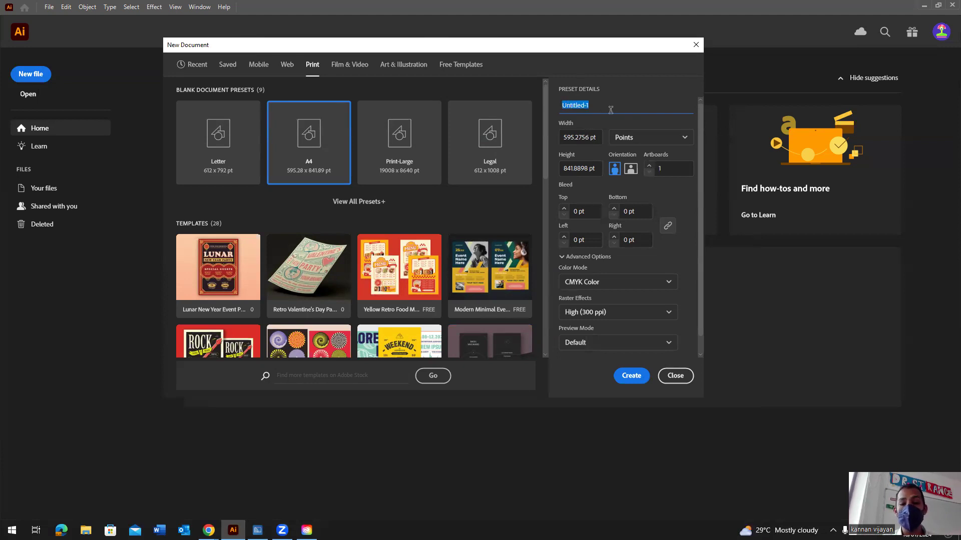
{"action": "type", "text": "Wk1"}
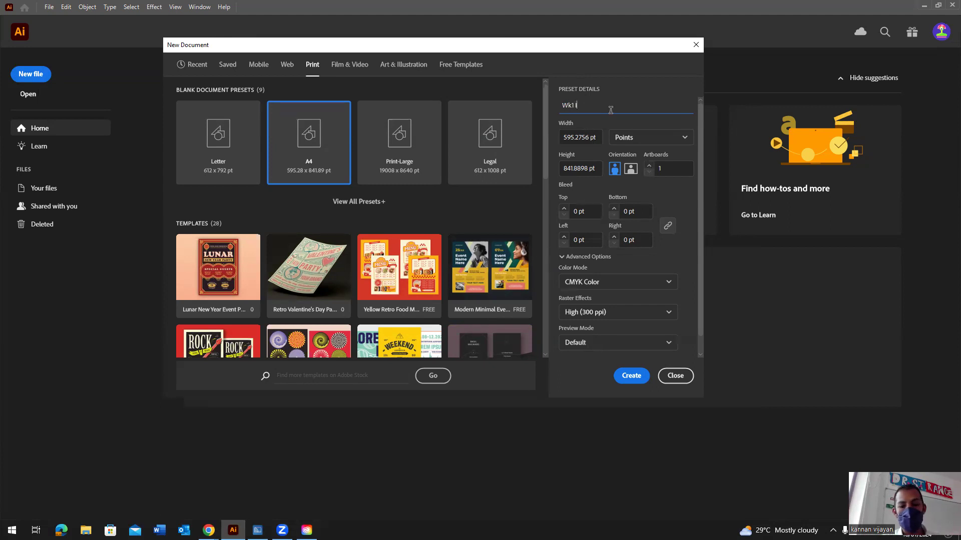
{"action": "type", "text": " Noble"}
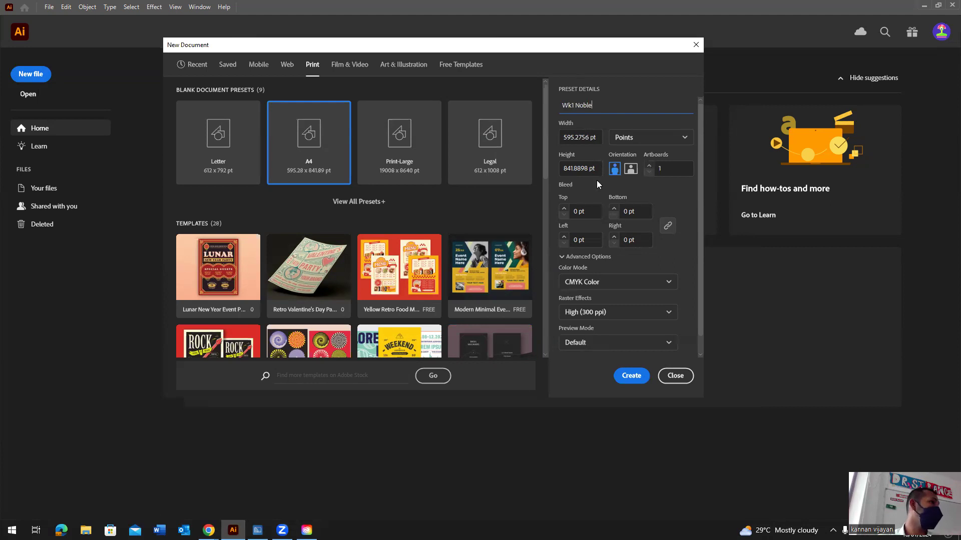
Set the new document's measurement units to Pixels.
{"action": "left_click", "coordinate": [643, 136]}
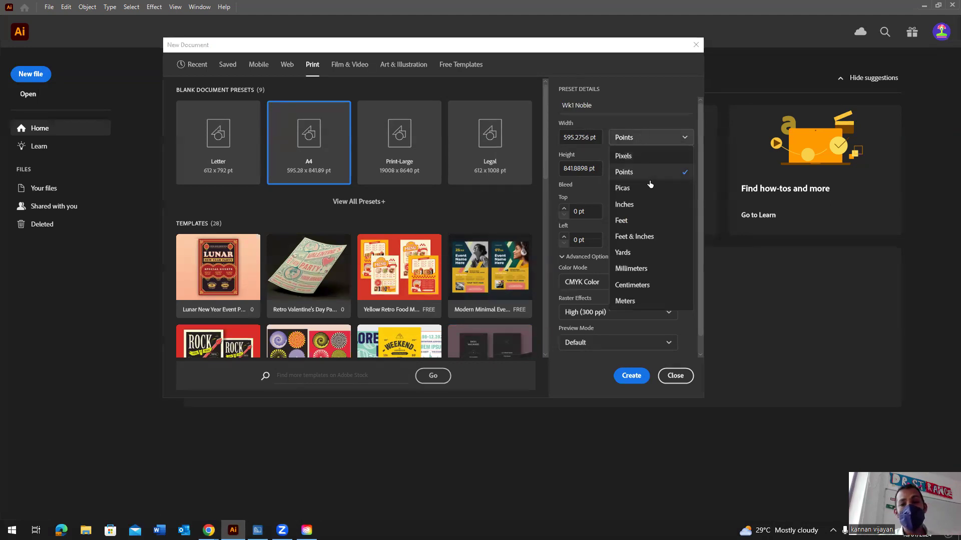
{"action": "left_click", "coordinate": [649, 138]}
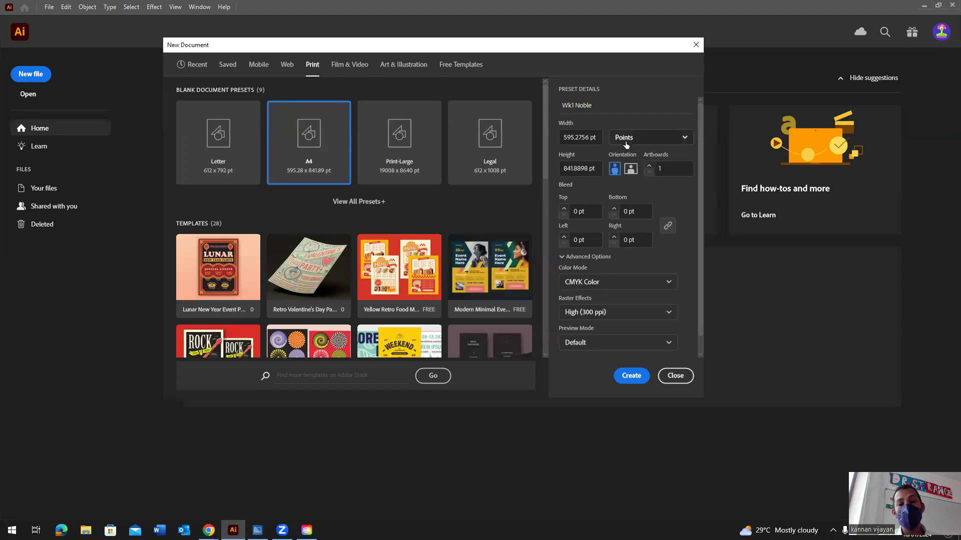
{"action": "left_click", "coordinate": [685, 138]}
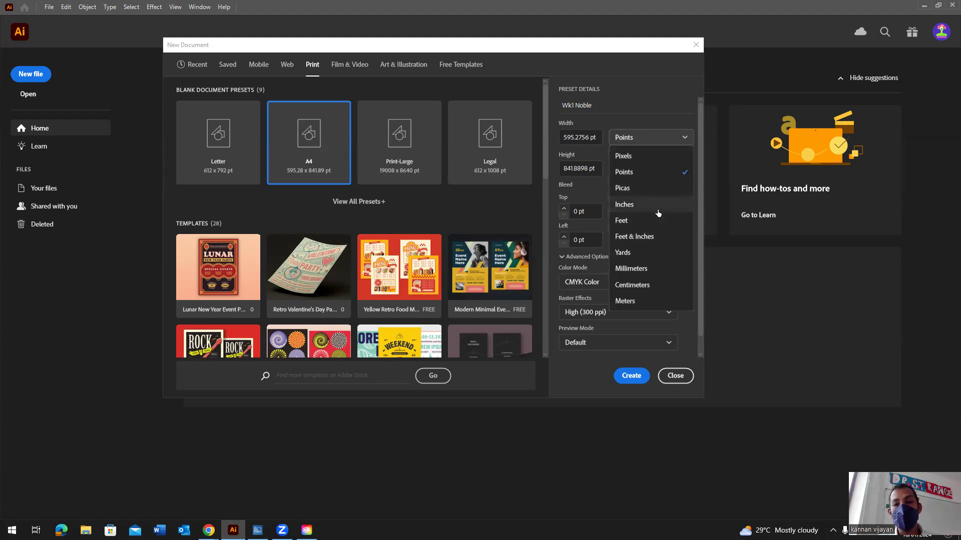
{"action": "left_click", "coordinate": [634, 158]}
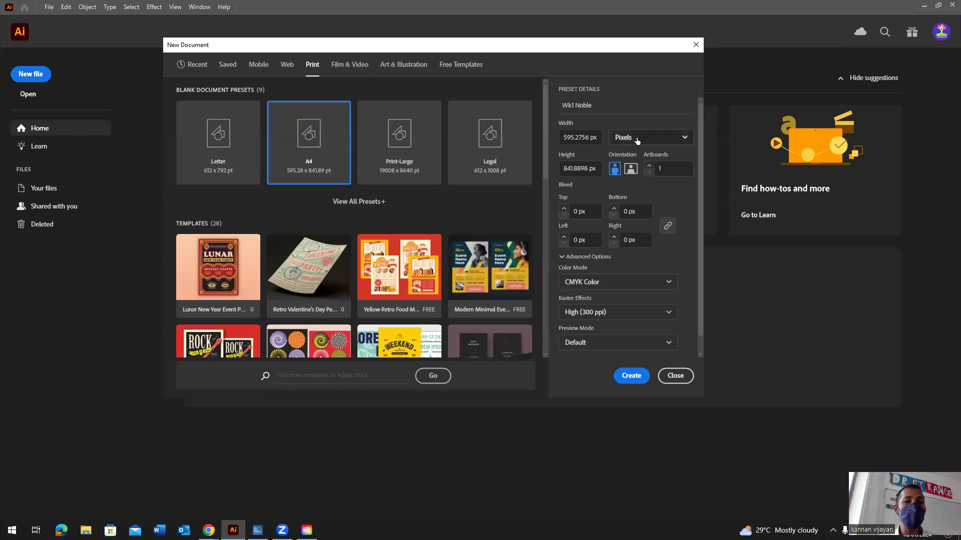
{"action": "left_click", "coordinate": [637, 138]}
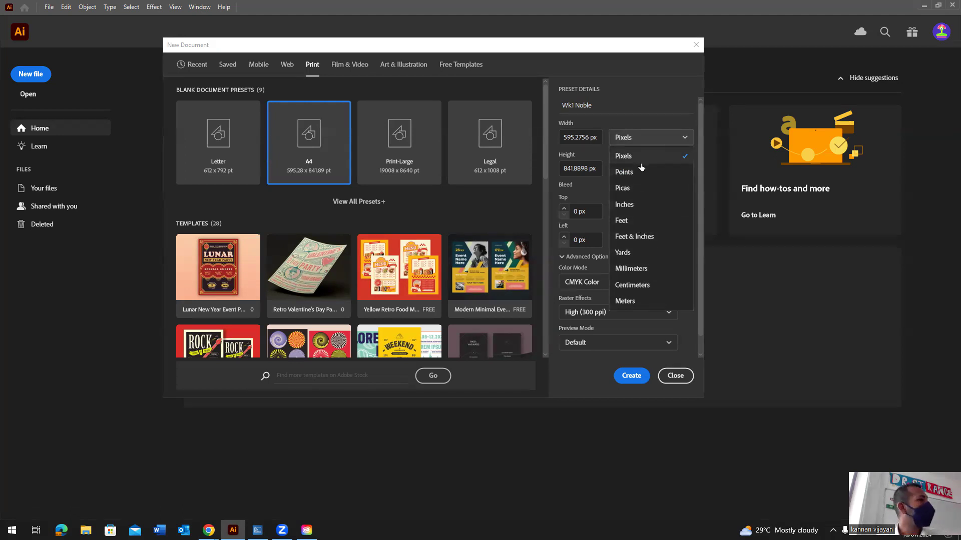
{"action": "left_click", "coordinate": [654, 155]}
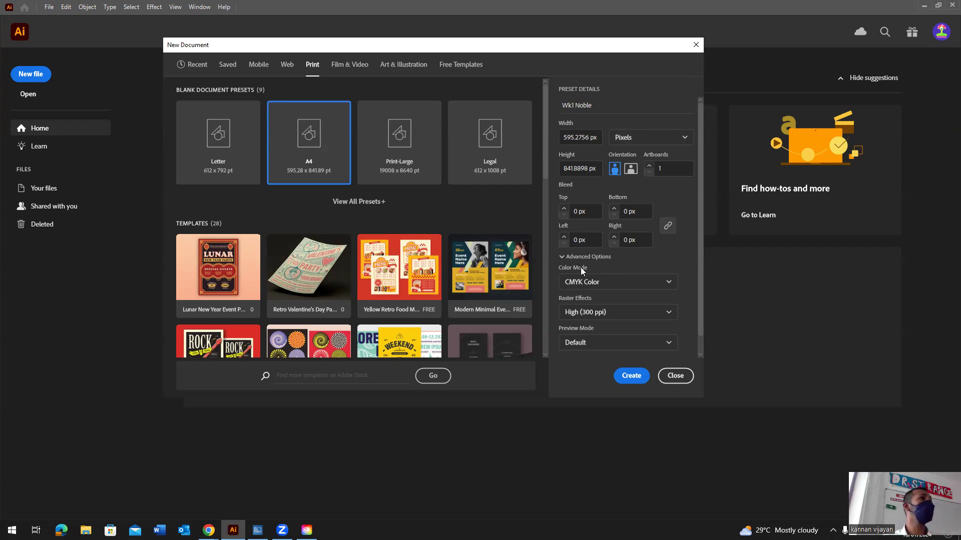
Create the document with CMYK Color mode and High (300 ppi) raster effects, and dismiss the Generative AI banner.
{"action": "left_click", "coordinate": [602, 283]}
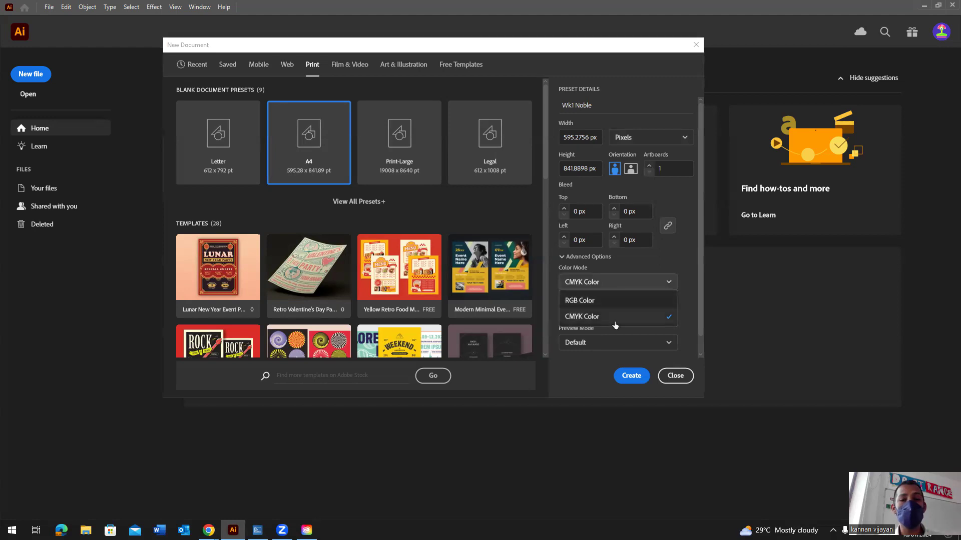
{"action": "left_click", "coordinate": [670, 282]}
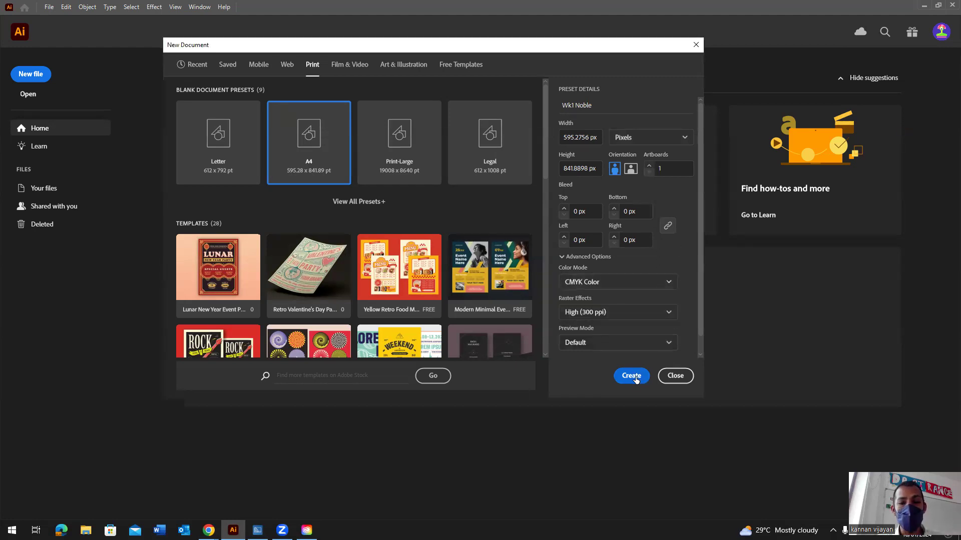
{"action": "left_click", "coordinate": [595, 317]}
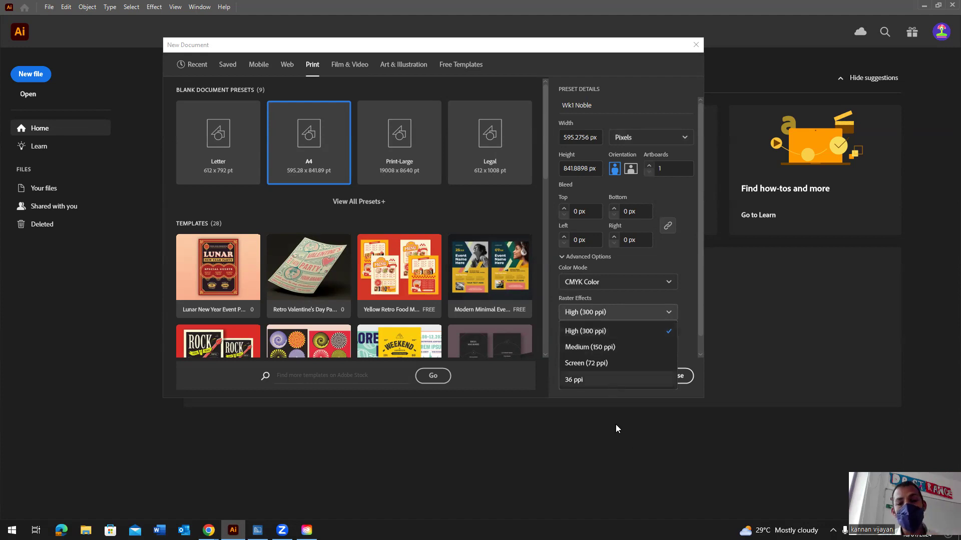
{"action": "left_click", "coordinate": [572, 396]}
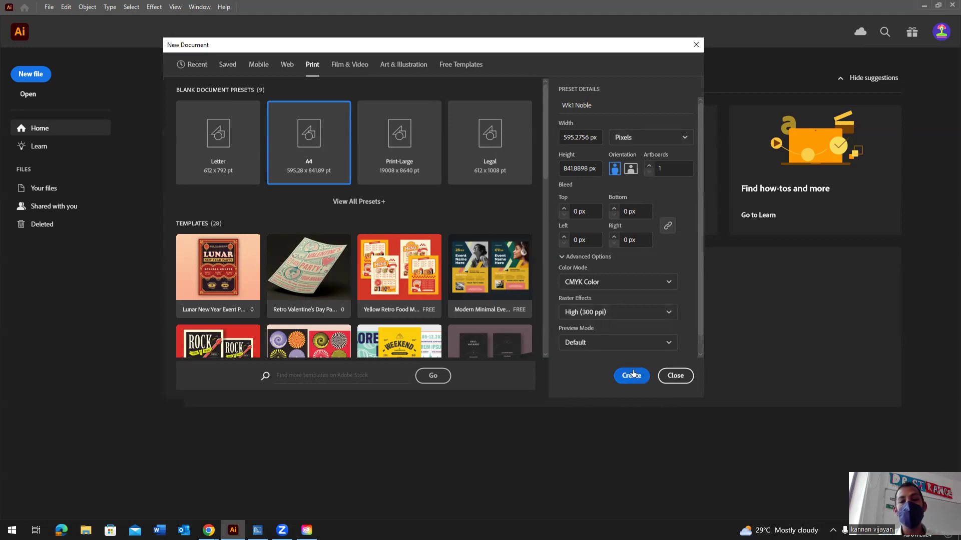
{"action": "left_click", "coordinate": [633, 374]}
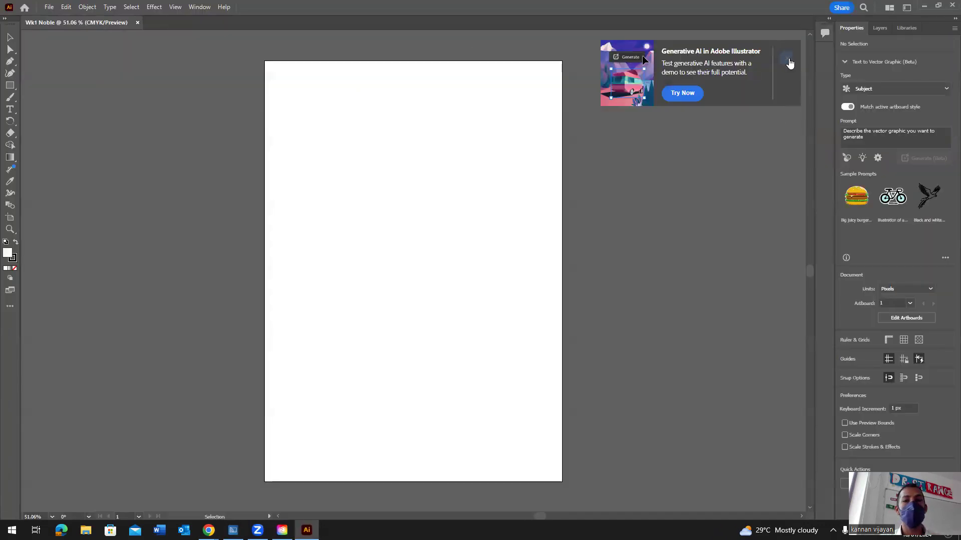
{"action": "left_click", "coordinate": [787, 58]}
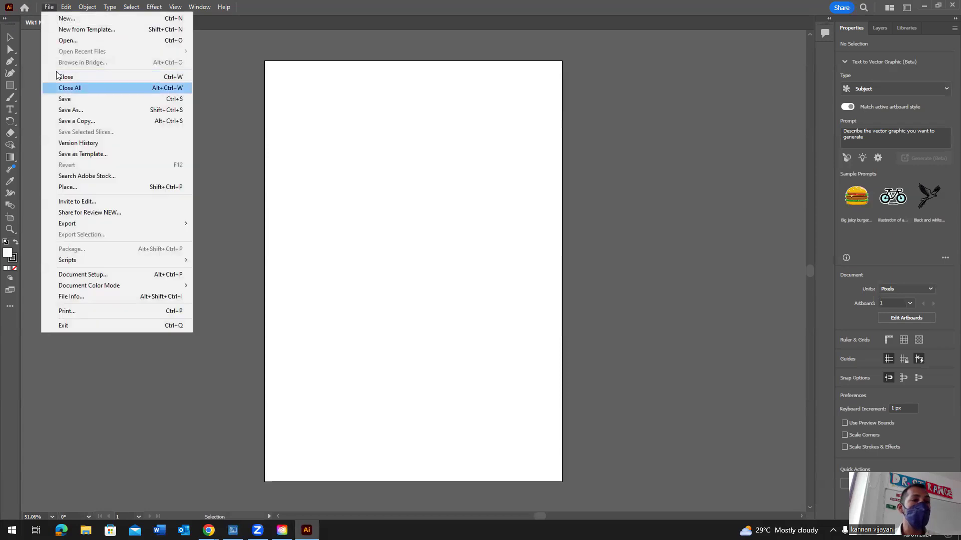
Start saving the document on the computer and choose the Desktop as the save location.
{"action": "left_click", "coordinate": [128, 99]}
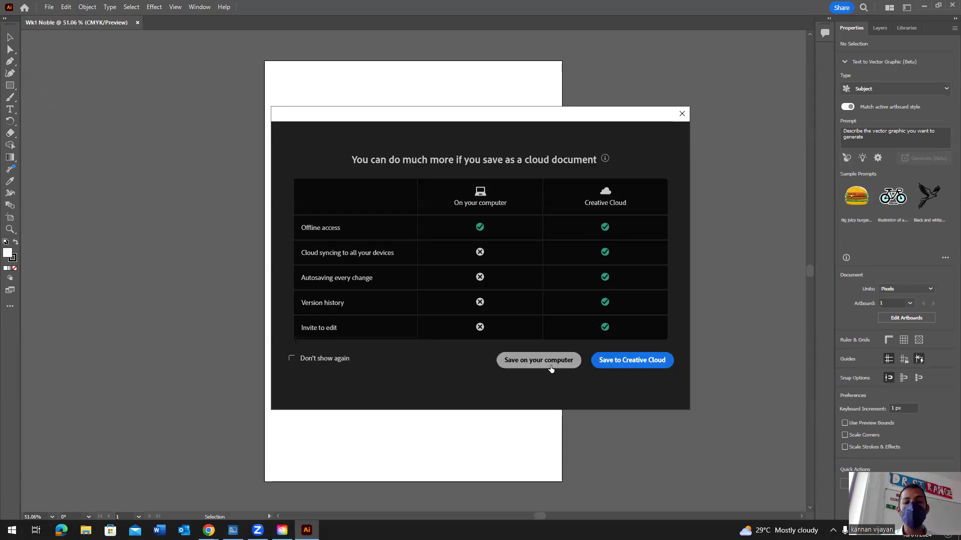
{"action": "left_click", "coordinate": [540, 360]}
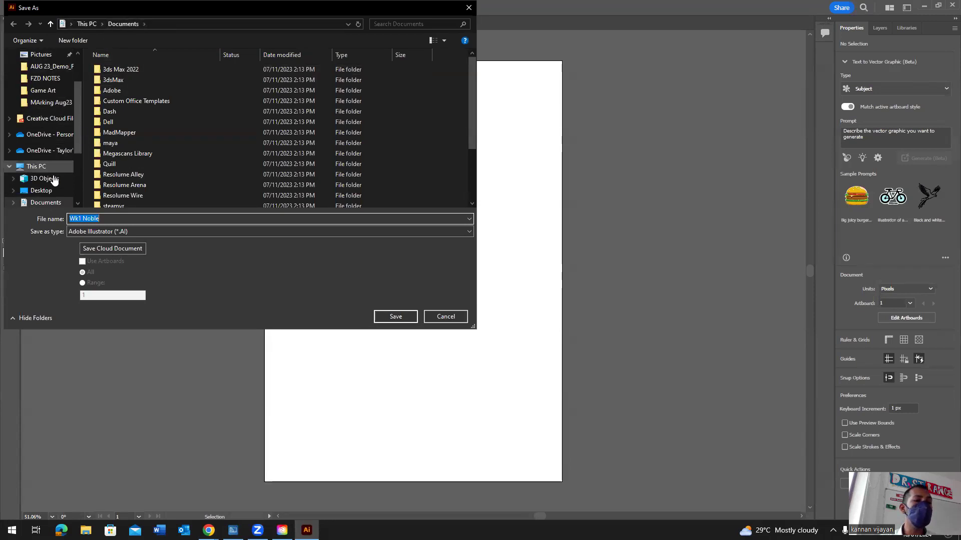
{"action": "left_click", "coordinate": [30, 167]}
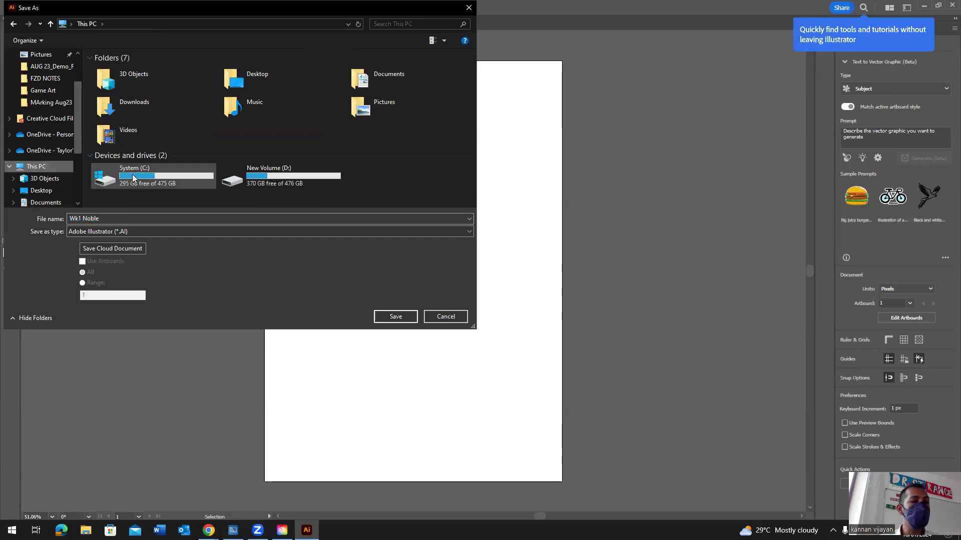
{"action": "left_click", "coordinate": [271, 75]}
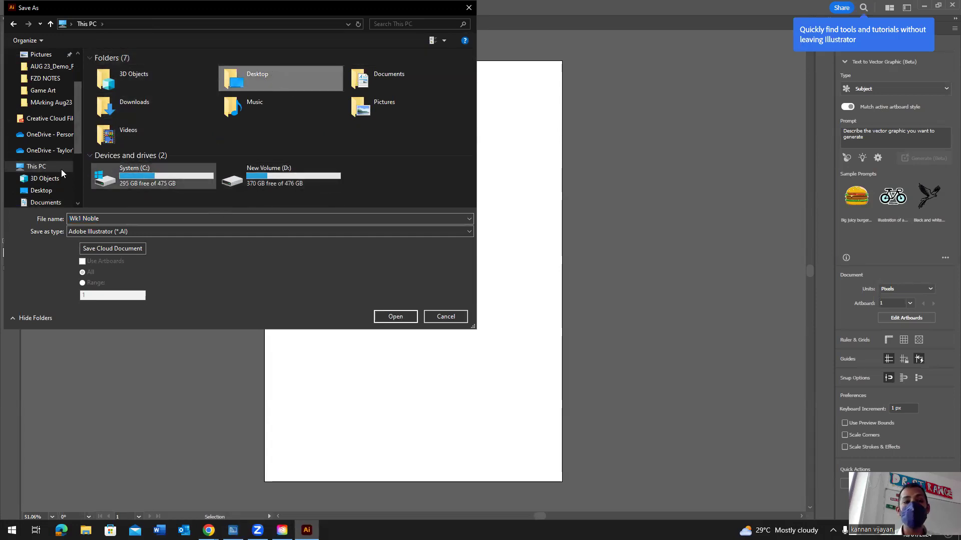
{"action": "double_click", "coordinate": [261, 77]}
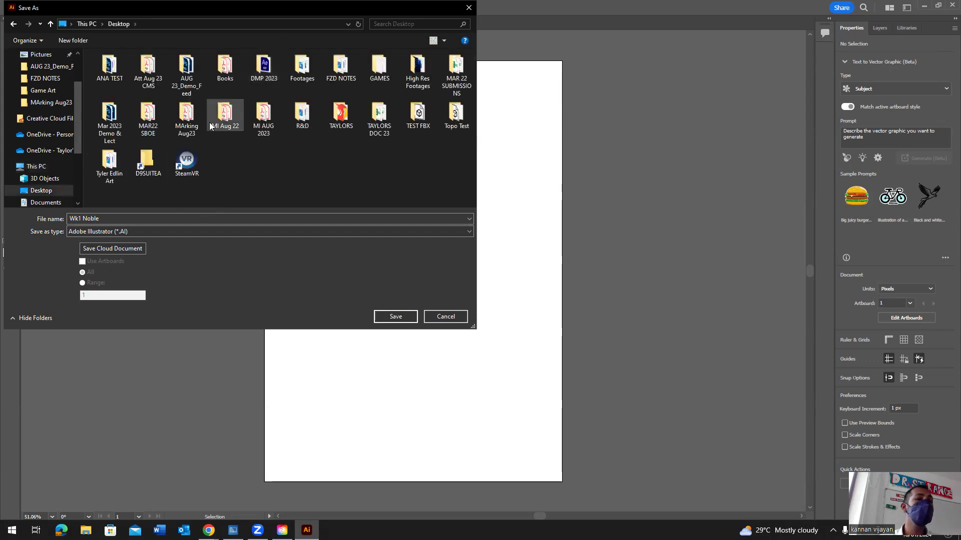
Create a new folder named "Noble Scholol AI" on the Desktop and open it as the save location.
{"action": "left_click", "coordinate": [73, 40]}
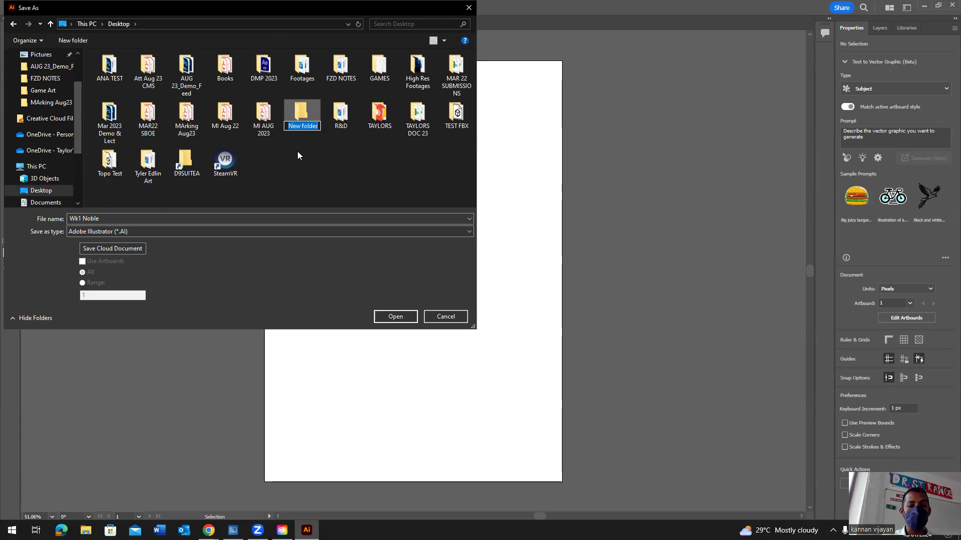
{"action": "type", "text": "Noble Schol"}
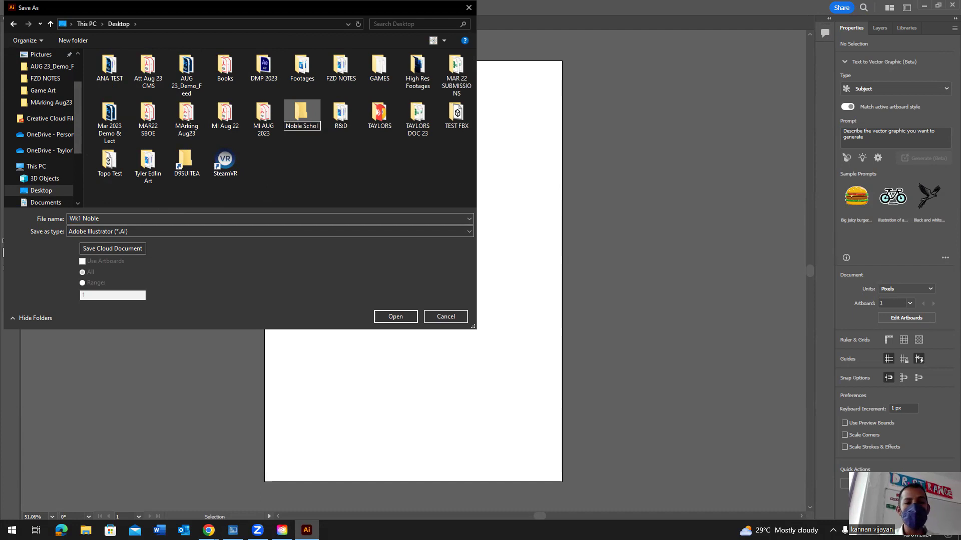
{"action": "type", "text": "l"}
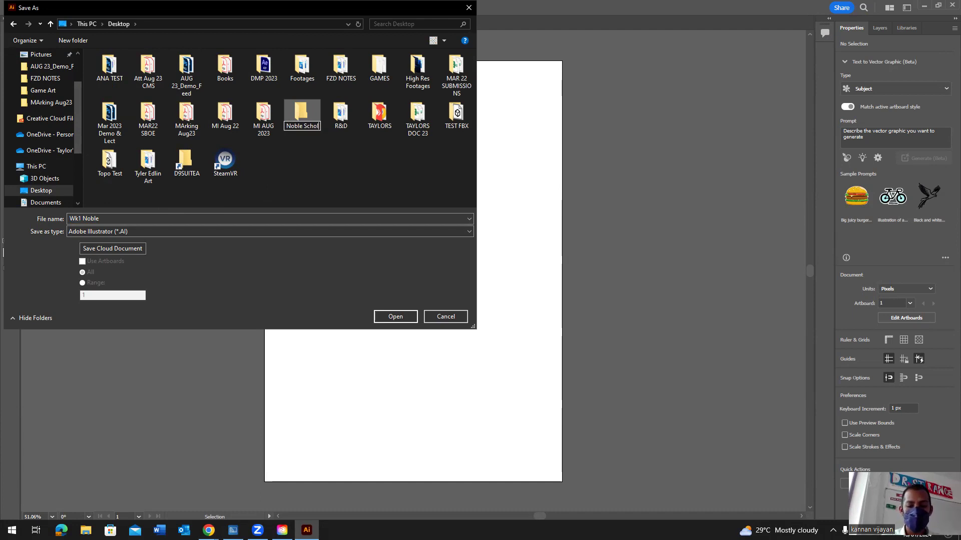
{"action": "key", "text": "BackSpace"}
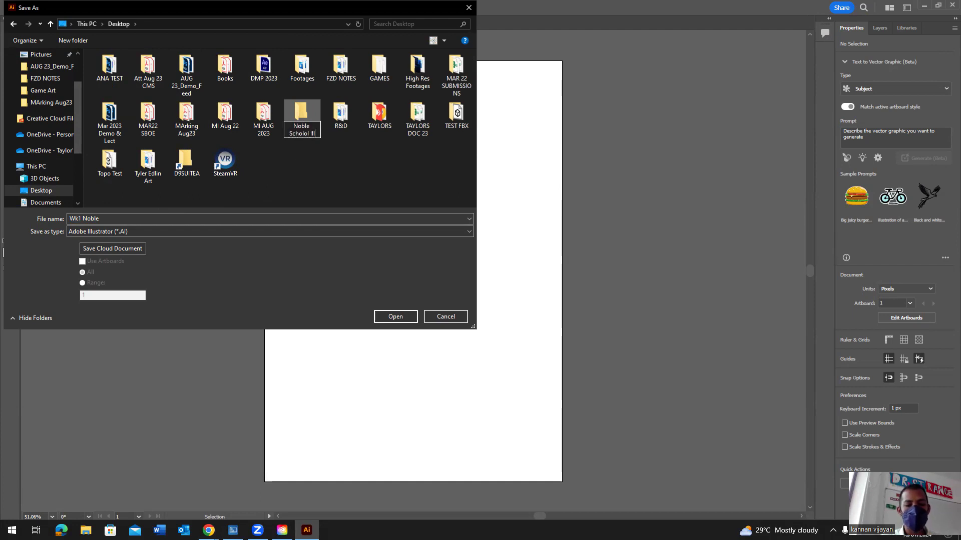
{"action": "type", "text": "AI"}
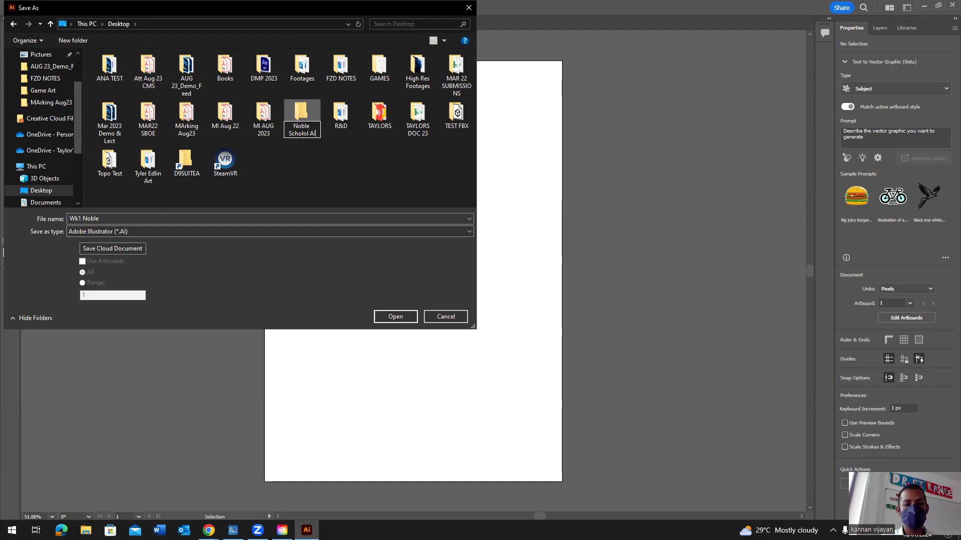
{"action": "key", "text": "Return"}
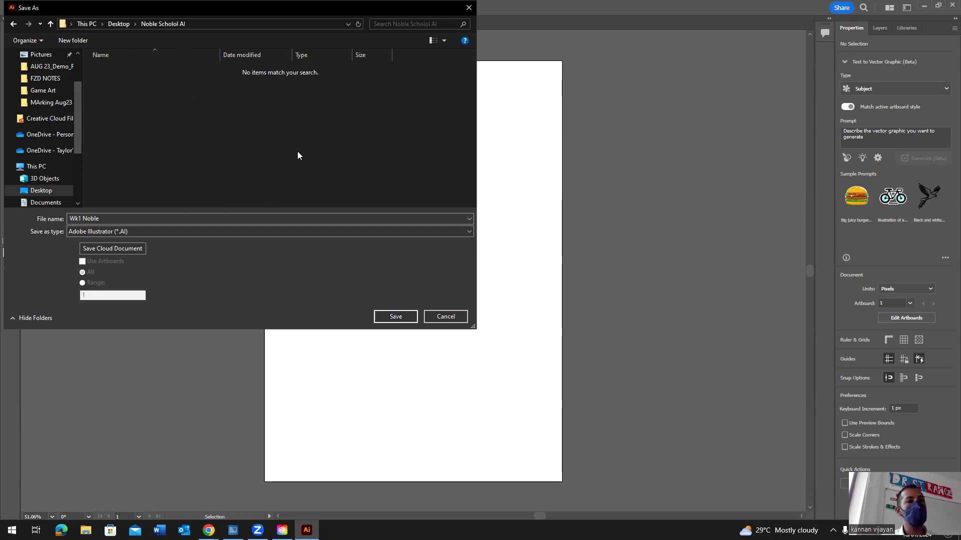
Save Wk1 Noble as an Adobe Illustrator file in this folder, keeping the Illustrator 2020 version and the default save options.
{"action": "left_click", "coordinate": [395, 318]}
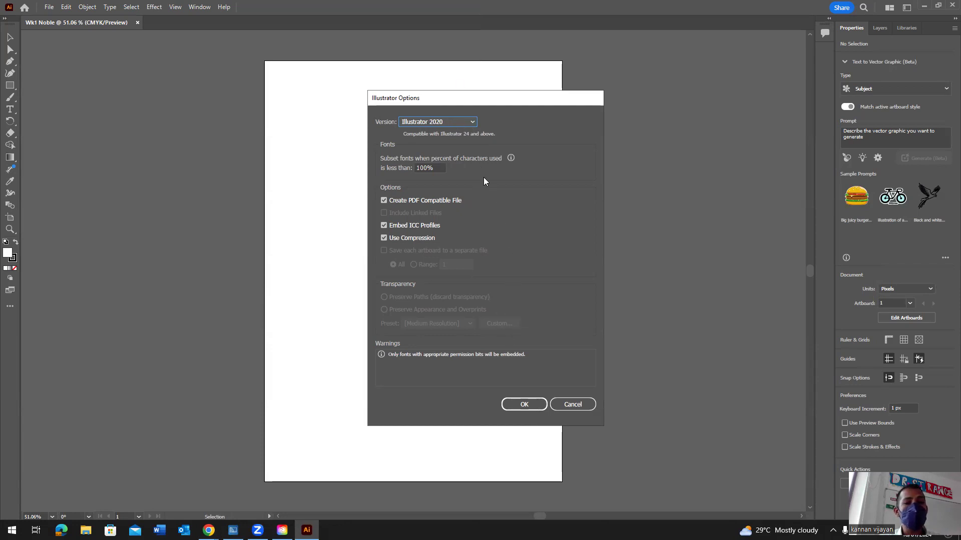
{"action": "left_click", "coordinate": [454, 122]}
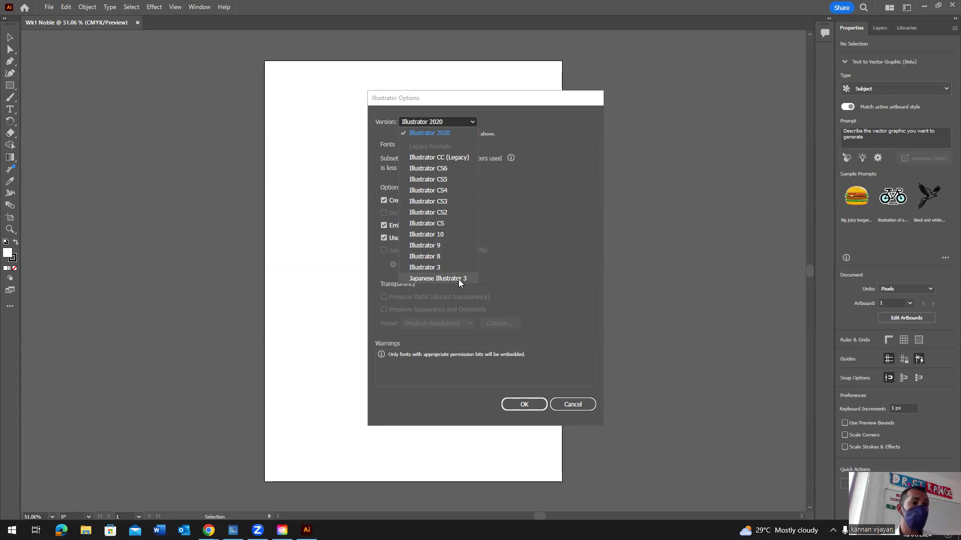
{"action": "left_click", "coordinate": [537, 405]}
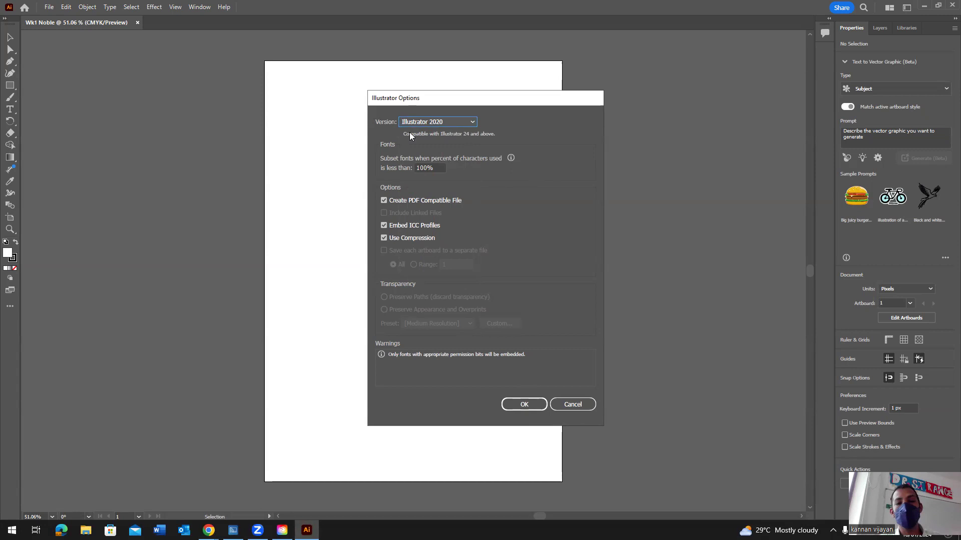
{"action": "left_click", "coordinate": [523, 402]}
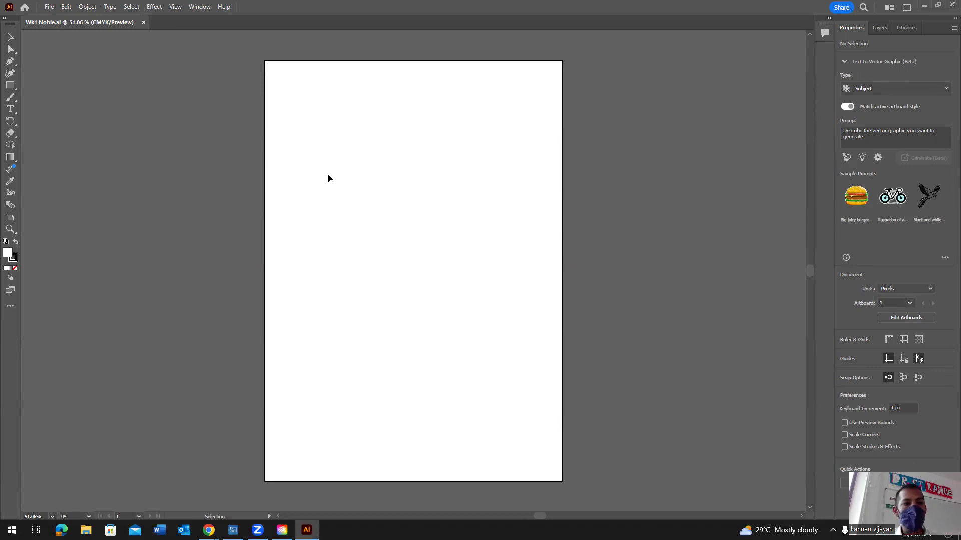
{"action": "left_click", "coordinate": [48, 7]}
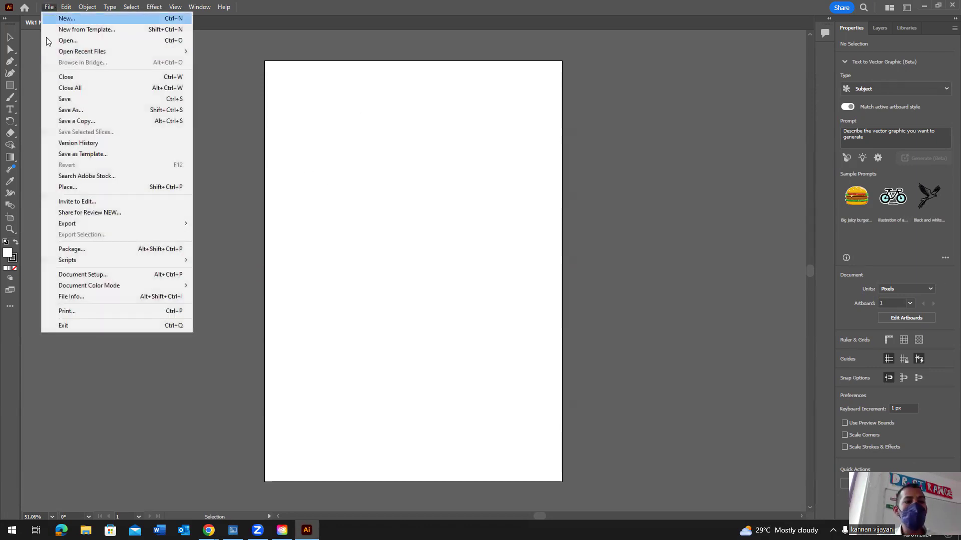
{"action": "left_click", "coordinate": [112, 110]}
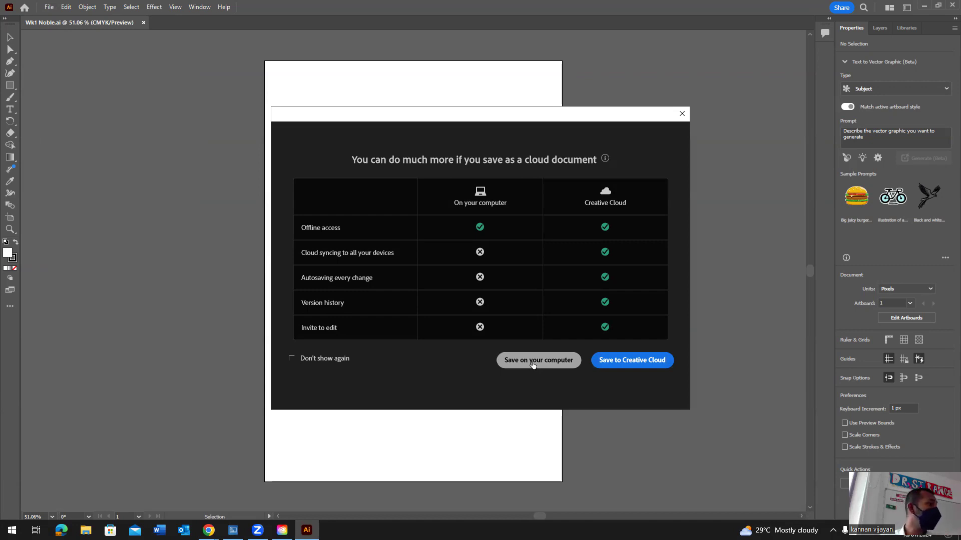
{"action": "left_click", "coordinate": [682, 114]}
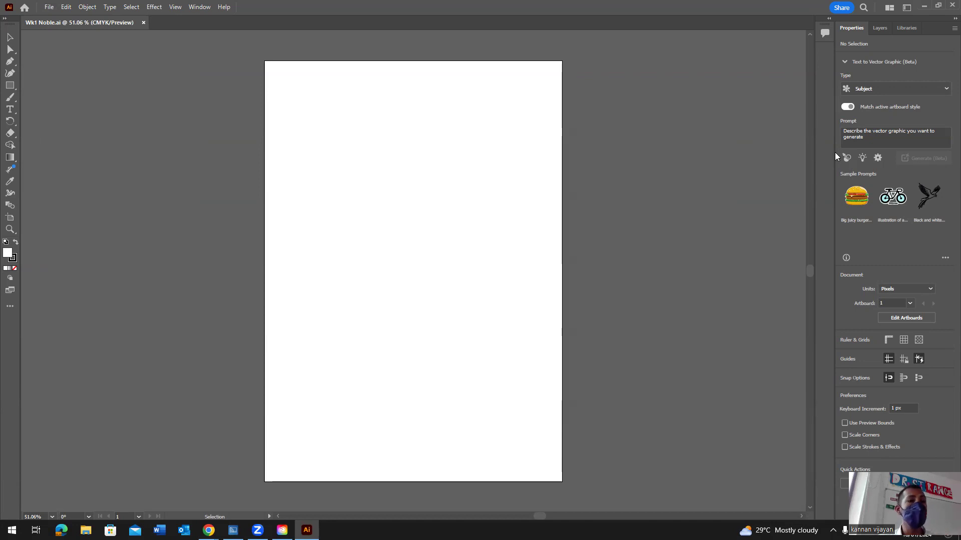
{"action": "left_click", "coordinate": [50, 7]}
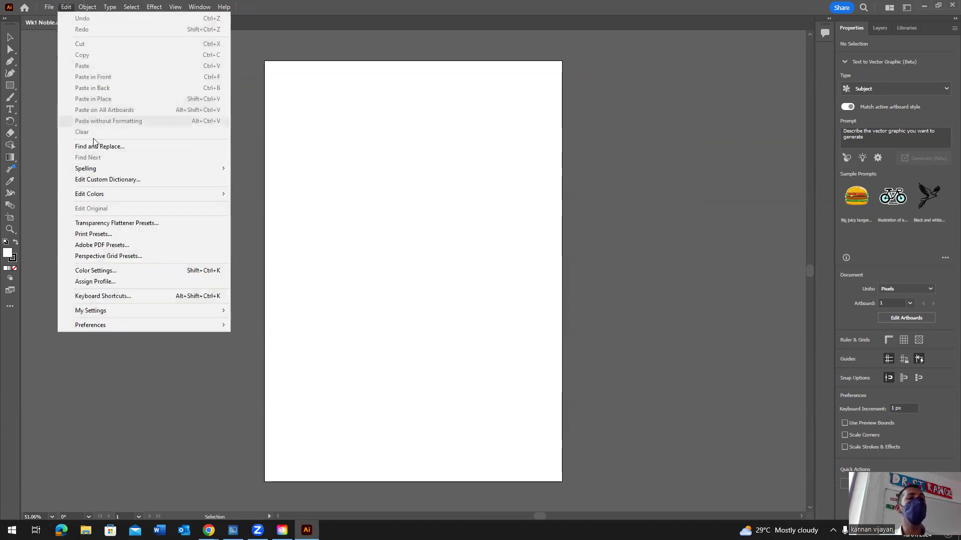
{"action": "left_click", "coordinate": [212, 9]}
{"action": "left_click", "coordinate": [154, 6]}
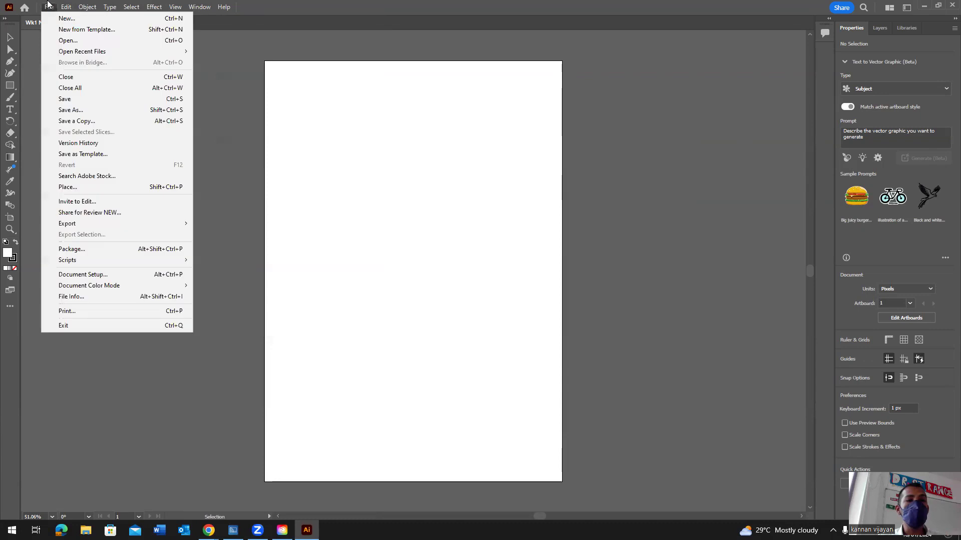
{"action": "left_click", "coordinate": [177, 7]}
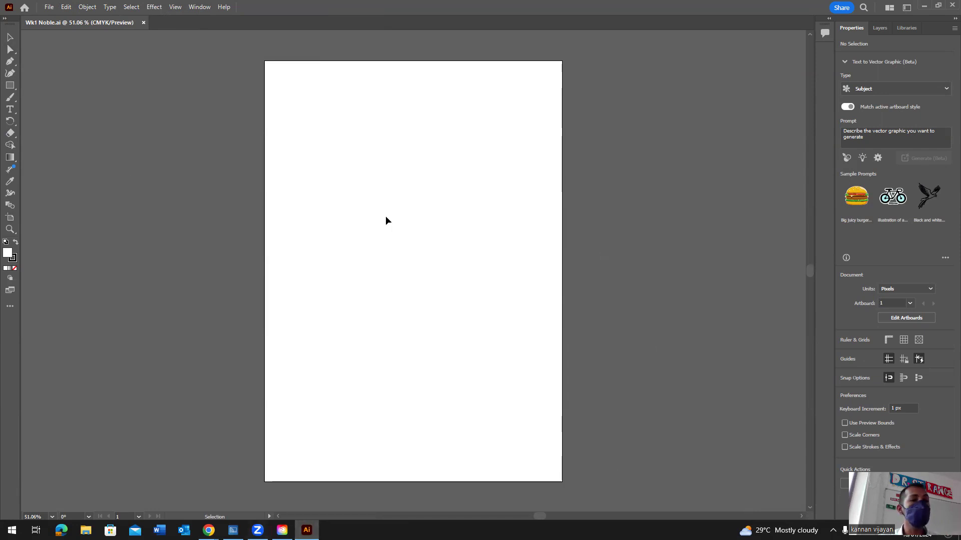
{"action": "left_click", "coordinate": [176, 7]}
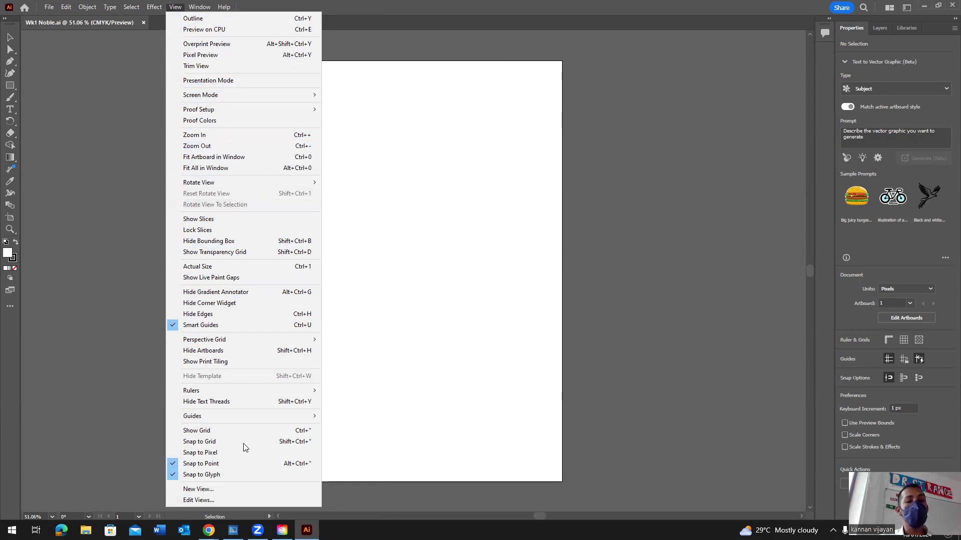
{"action": "left_click", "coordinate": [734, 239]}
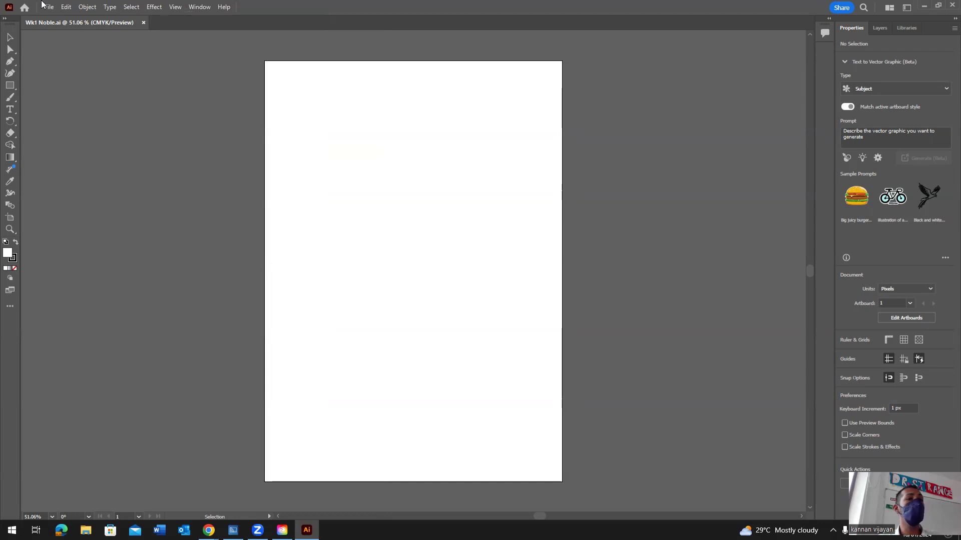
{"action": "left_click", "coordinate": [199, 7]}
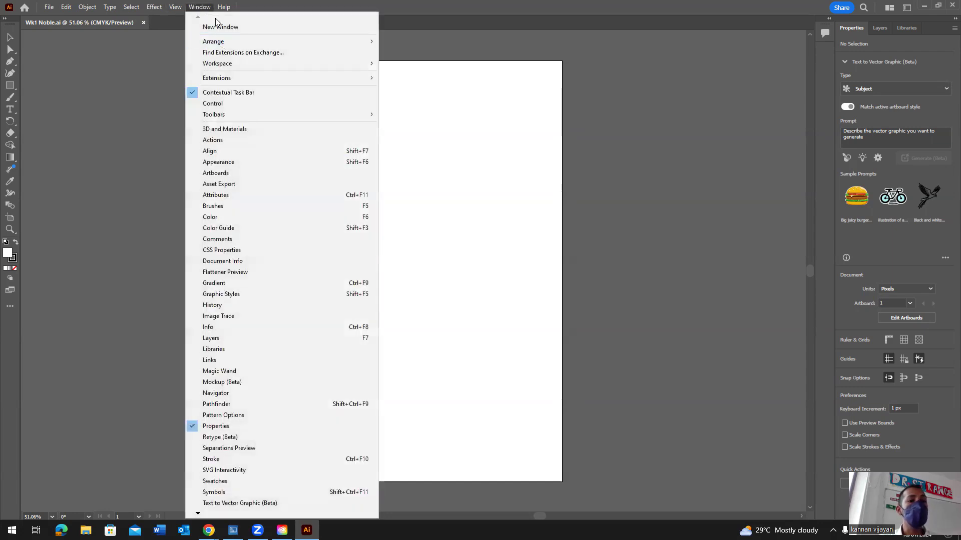
{"action": "left_click", "coordinate": [720, 61]}
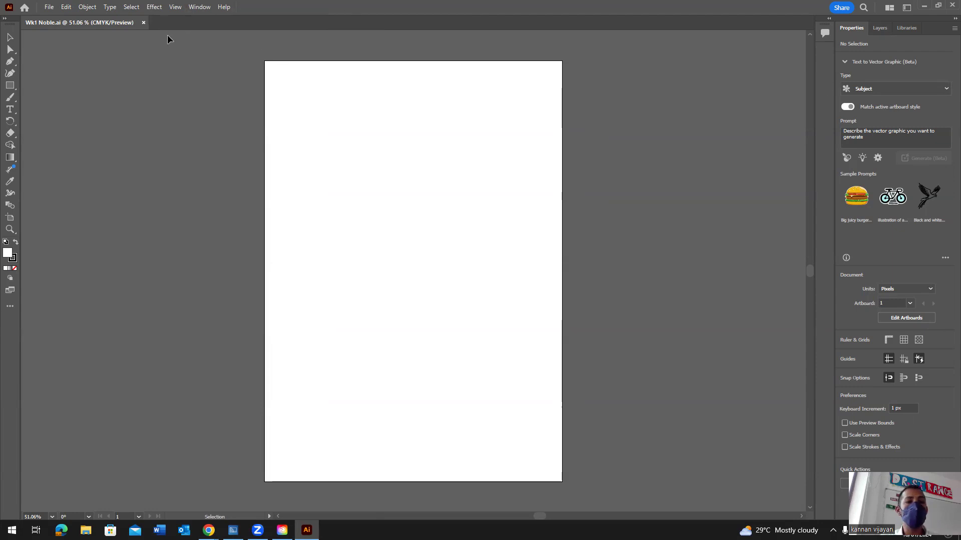
Hide the Properties panel and display it again.
{"action": "left_click", "coordinate": [197, 7]}
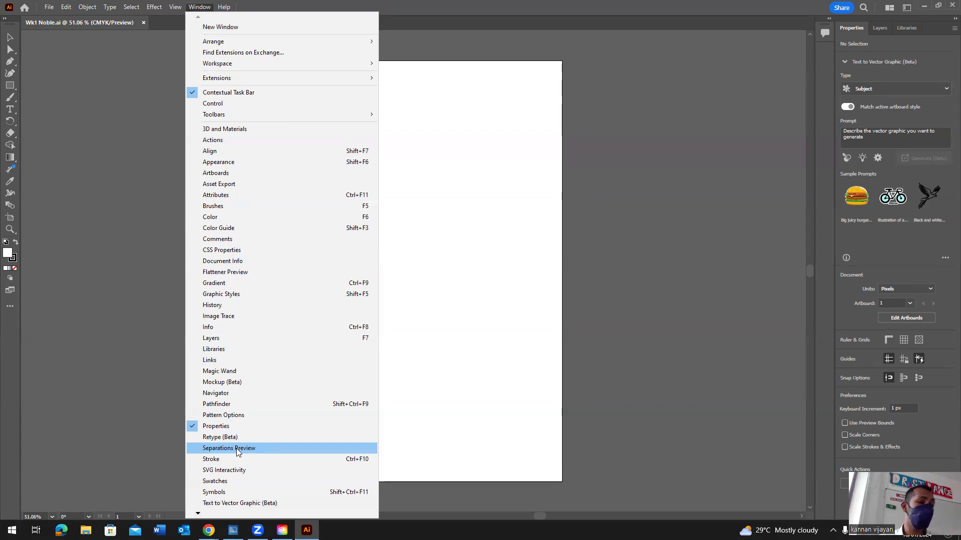
{"action": "left_click", "coordinate": [238, 426]}
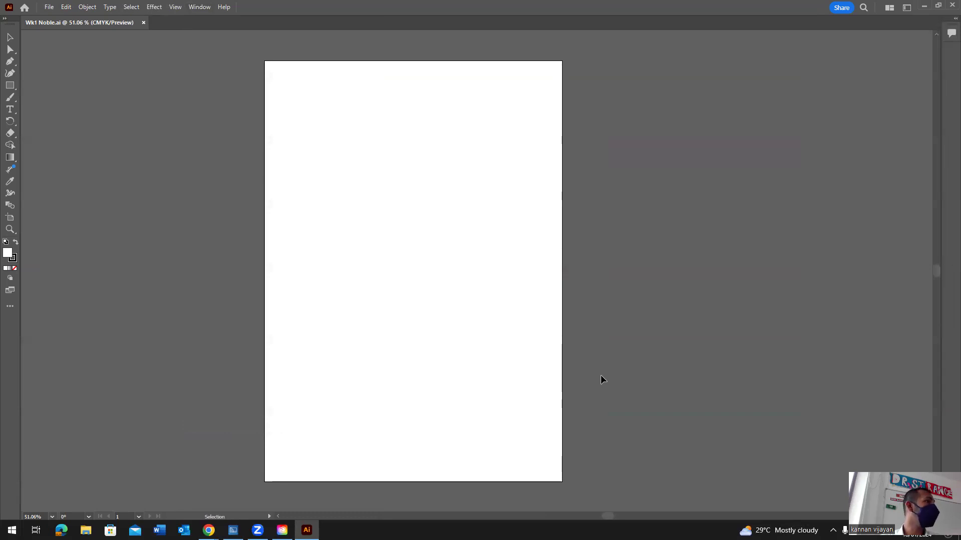
{"action": "left_click", "coordinate": [198, 7]}
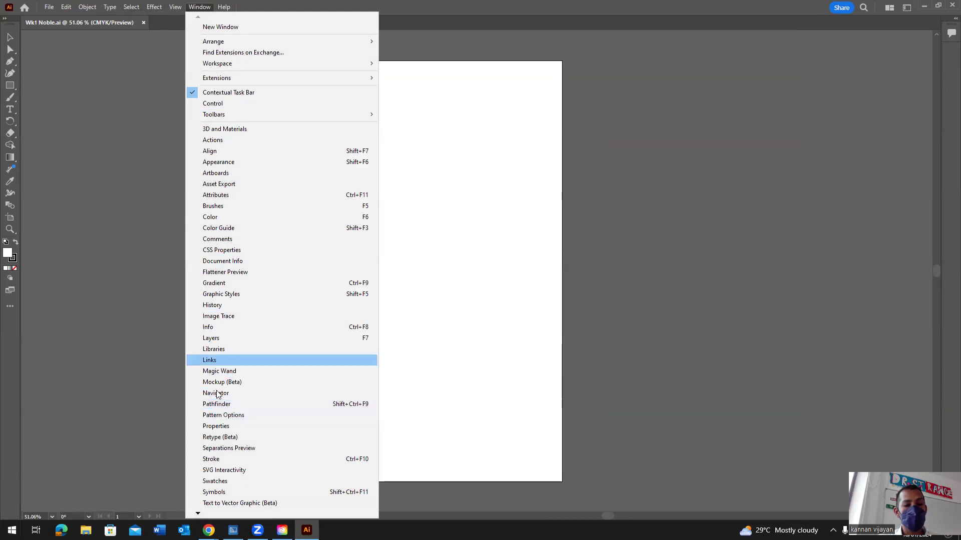
{"action": "left_click", "coordinate": [215, 427]}
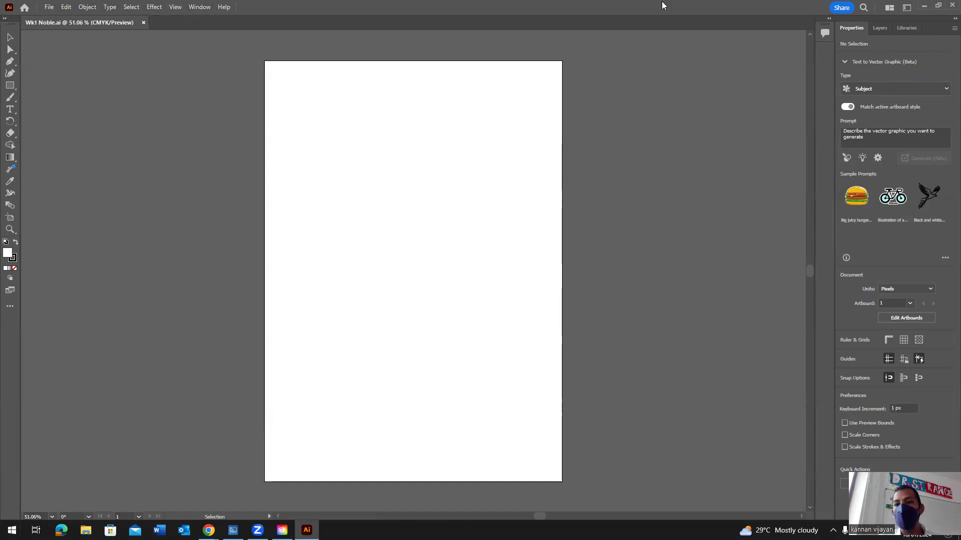
{"action": "left_click", "coordinate": [864, 7]}
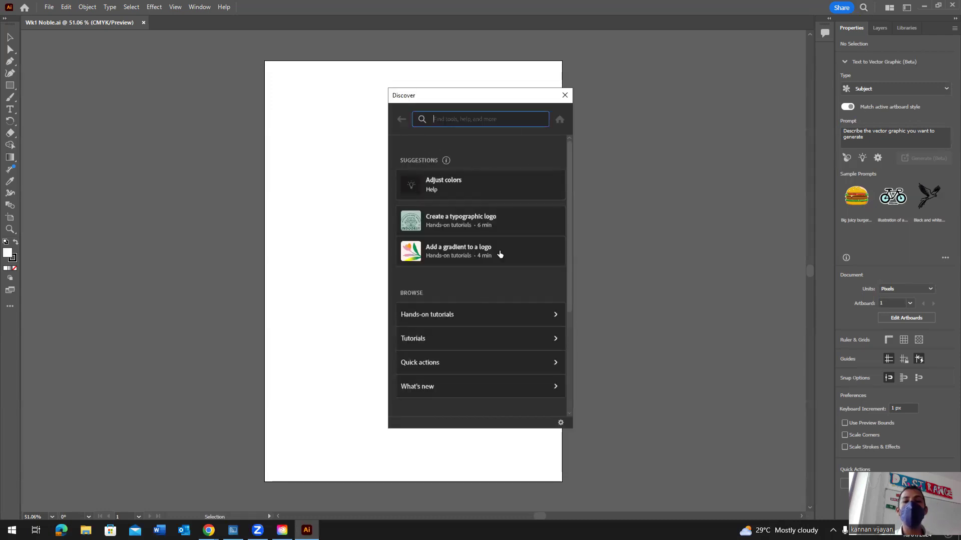
{"action": "left_click", "coordinate": [564, 96]}
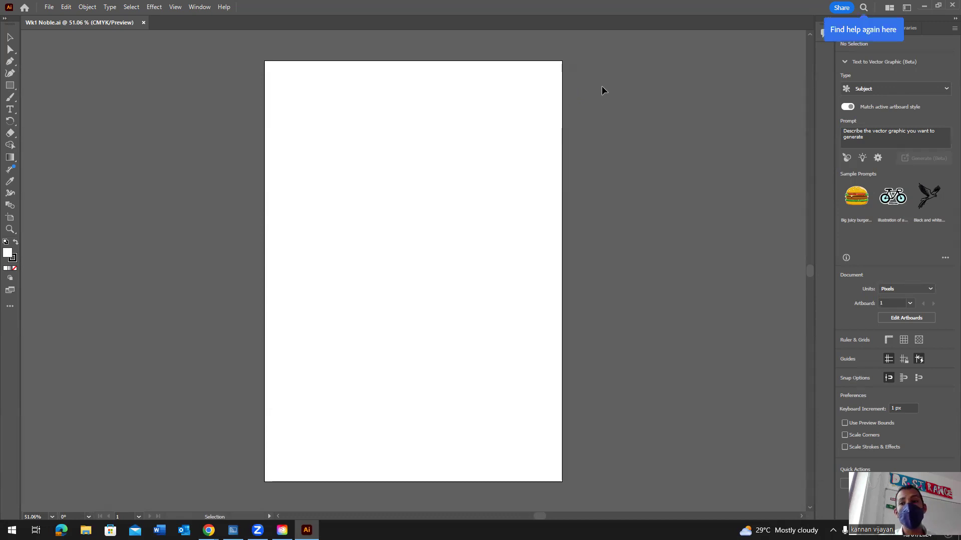
{"action": "left_click", "coordinate": [890, 12]}
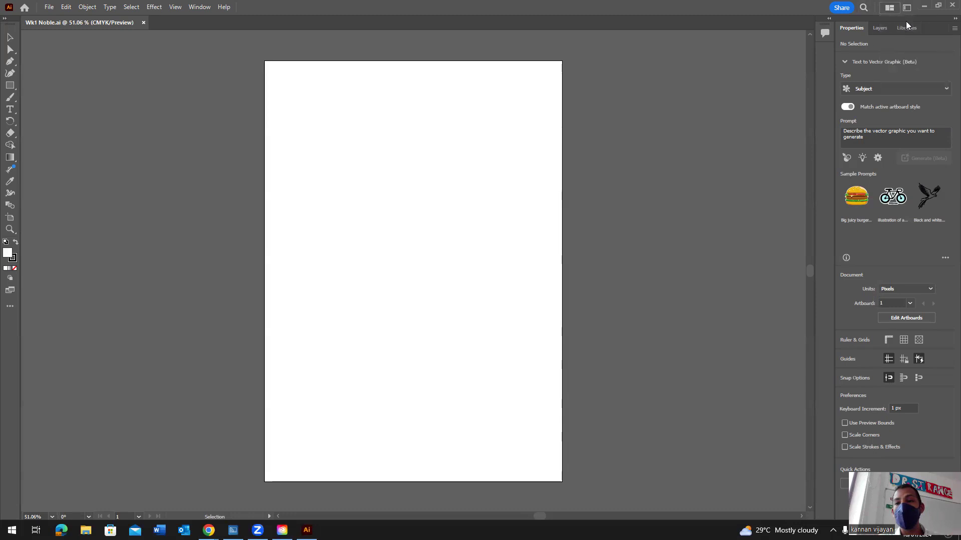
{"action": "left_click", "coordinate": [887, 24]}
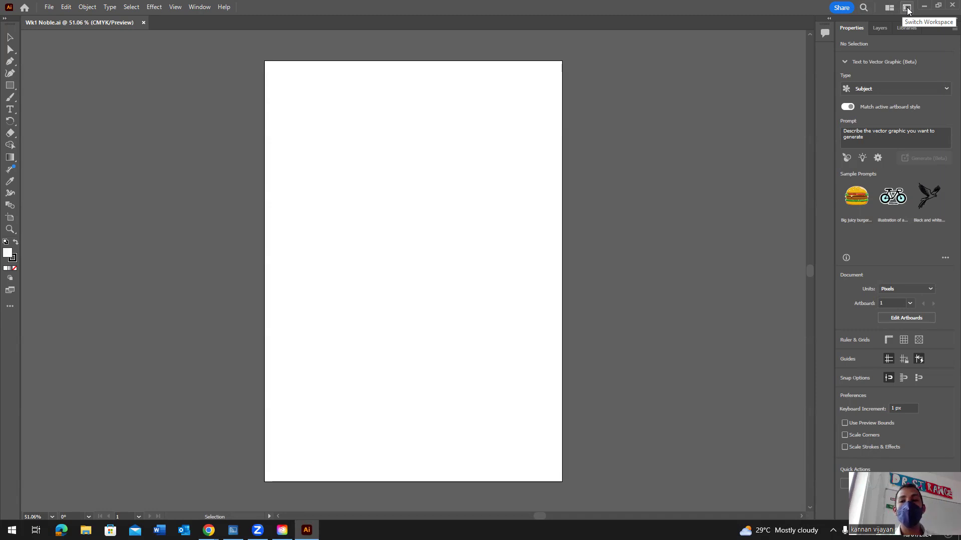
Set the workspace to Essentials.
{"action": "left_click", "coordinate": [907, 10]}
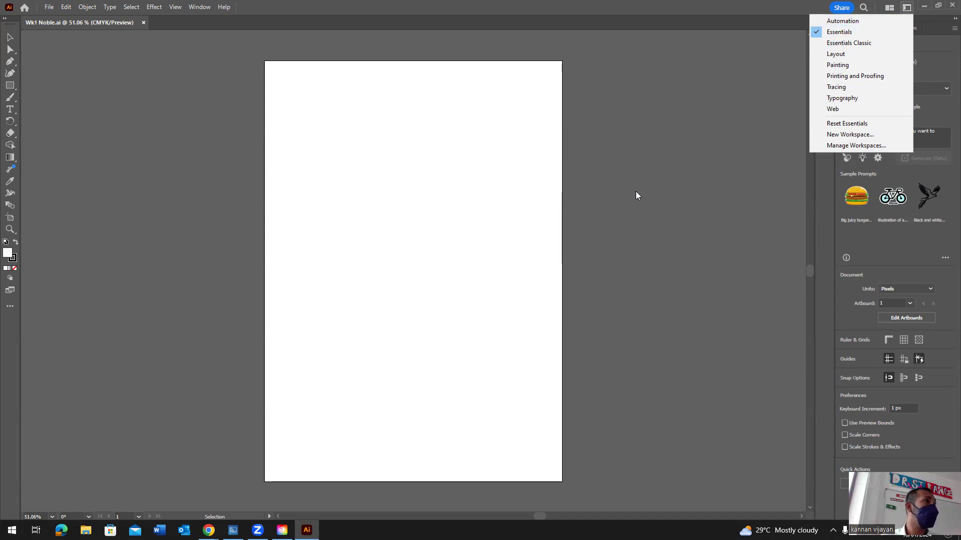
{"action": "left_click", "coordinate": [839, 32]}
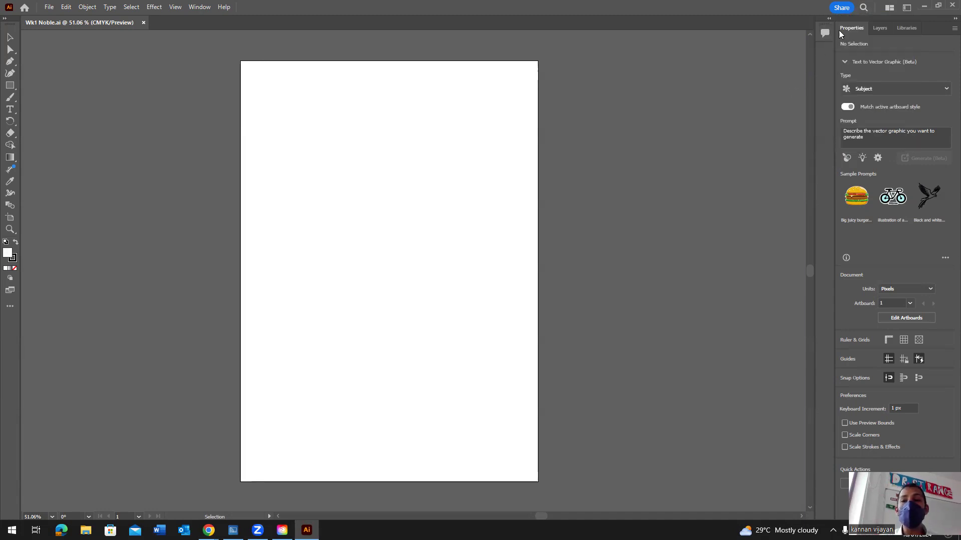
Switch to the Painting workspace and return to Essentials.
{"action": "left_click", "coordinate": [906, 7]}
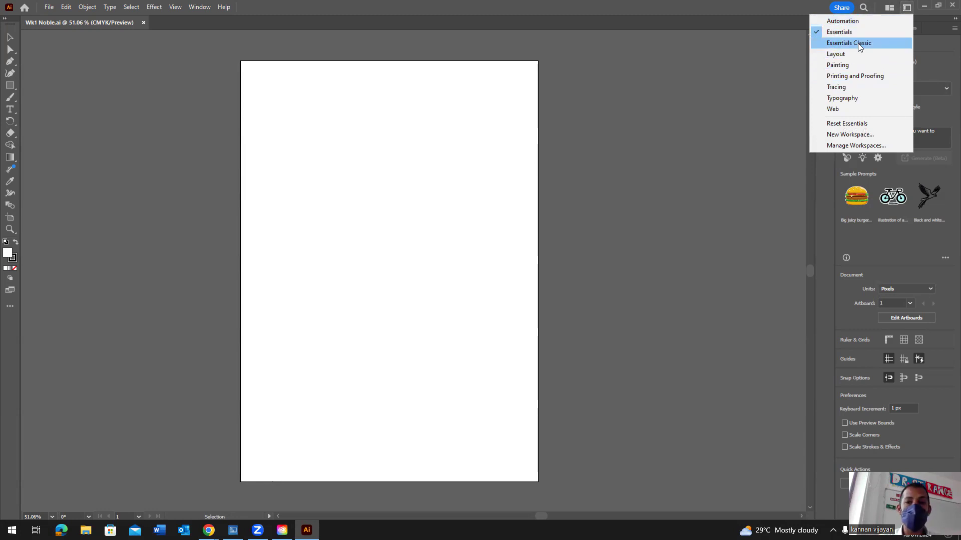
{"action": "left_click", "coordinate": [862, 67]}
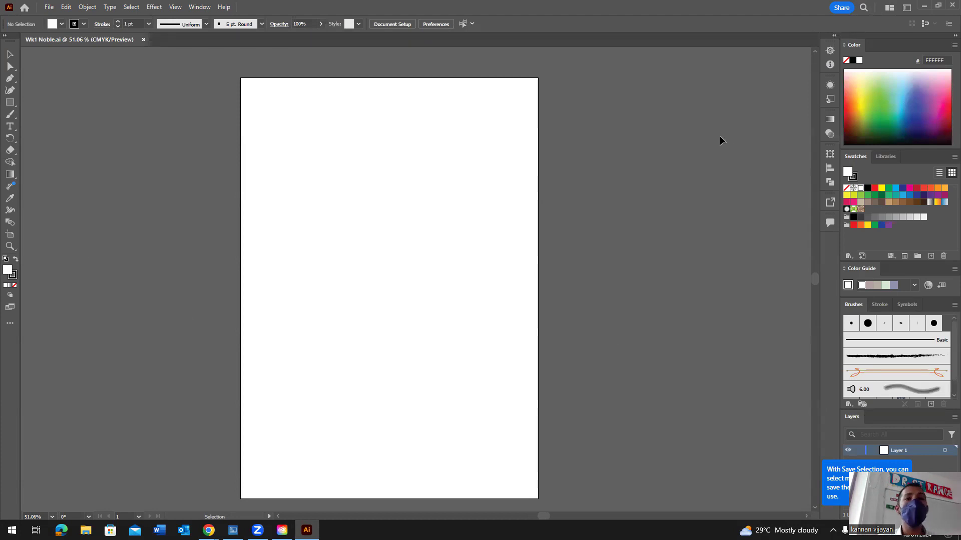
{"action": "left_click", "coordinate": [908, 9]}
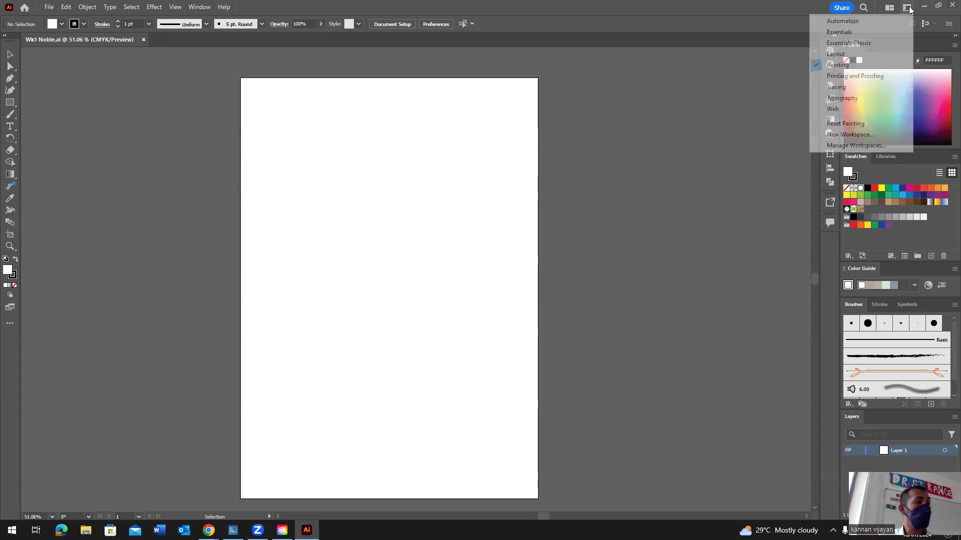
{"action": "left_click", "coordinate": [861, 32]}
Switch to the Essentials Classic workspace and return to Essentials.
{"action": "left_click", "coordinate": [907, 8]}
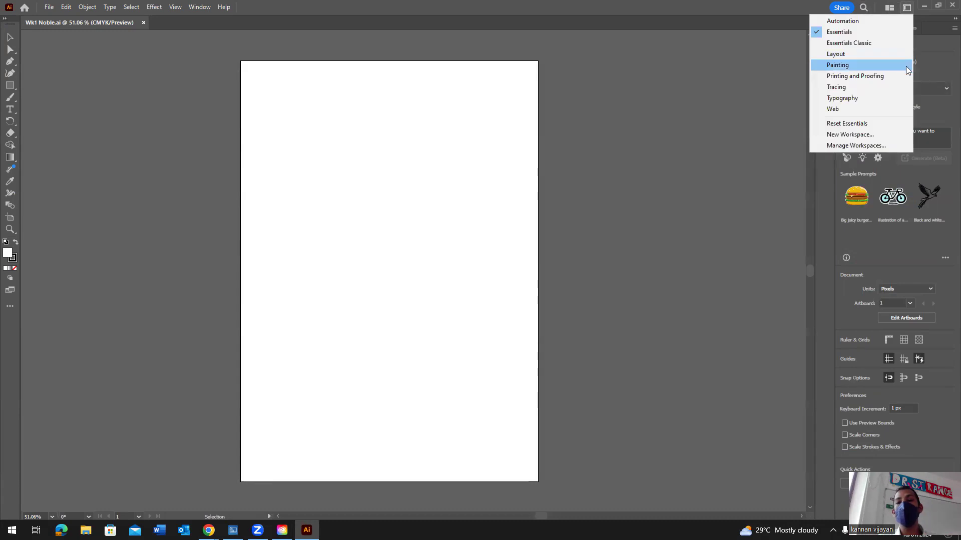
{"action": "left_click", "coordinate": [856, 40]}
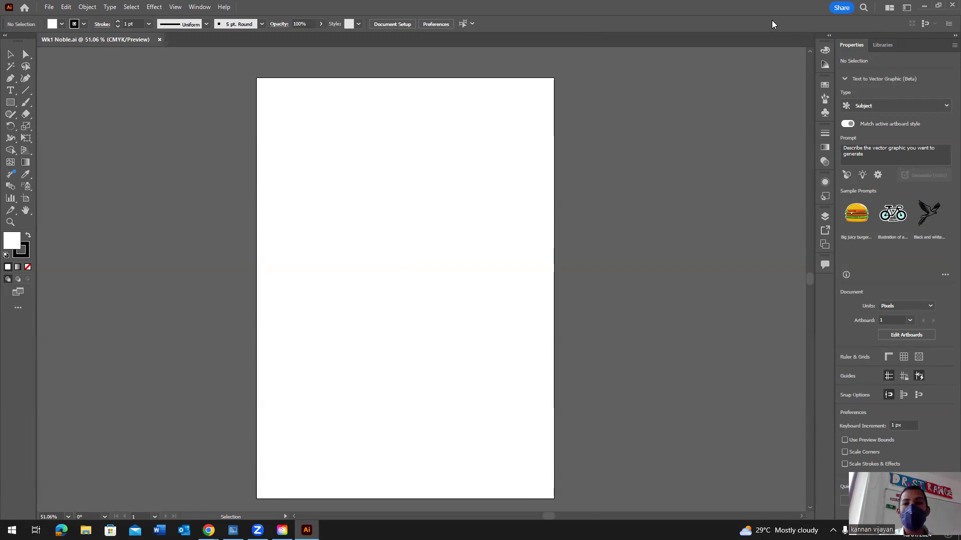
{"action": "left_click", "coordinate": [905, 7]}
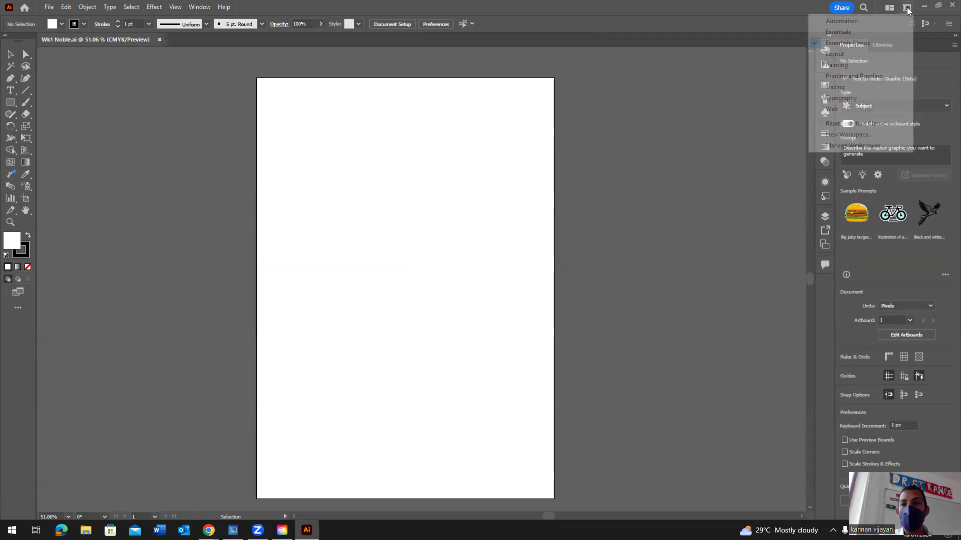
{"action": "left_click", "coordinate": [867, 33]}
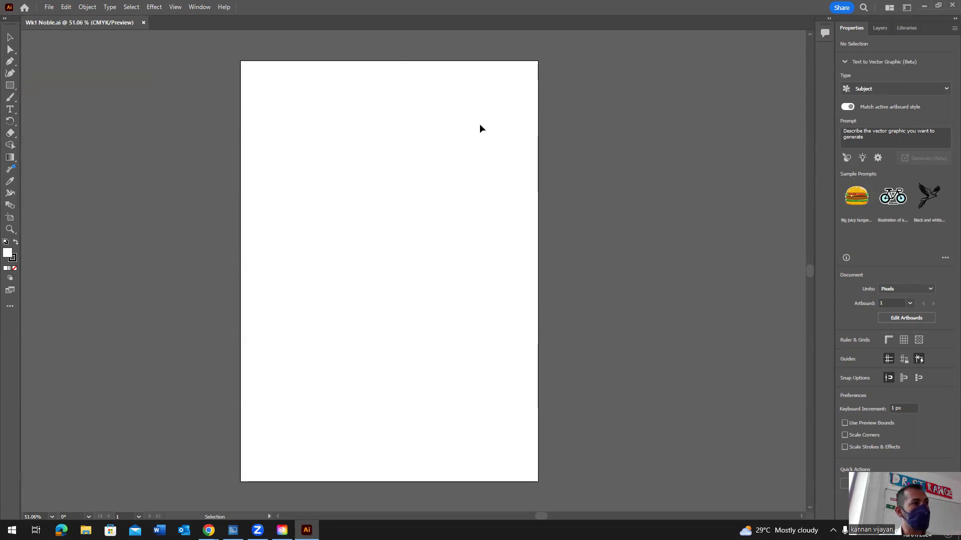
Try the Direct Selection tool in turn with the Selection tool, ending on the Selection tool.
{"action": "left_click", "coordinate": [10, 50]}
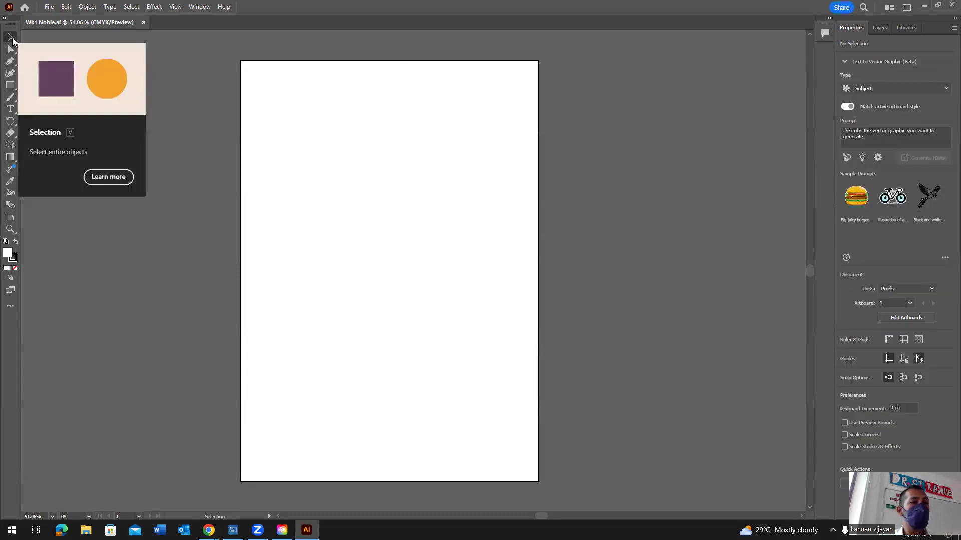
{"action": "left_click", "coordinate": [12, 38]}
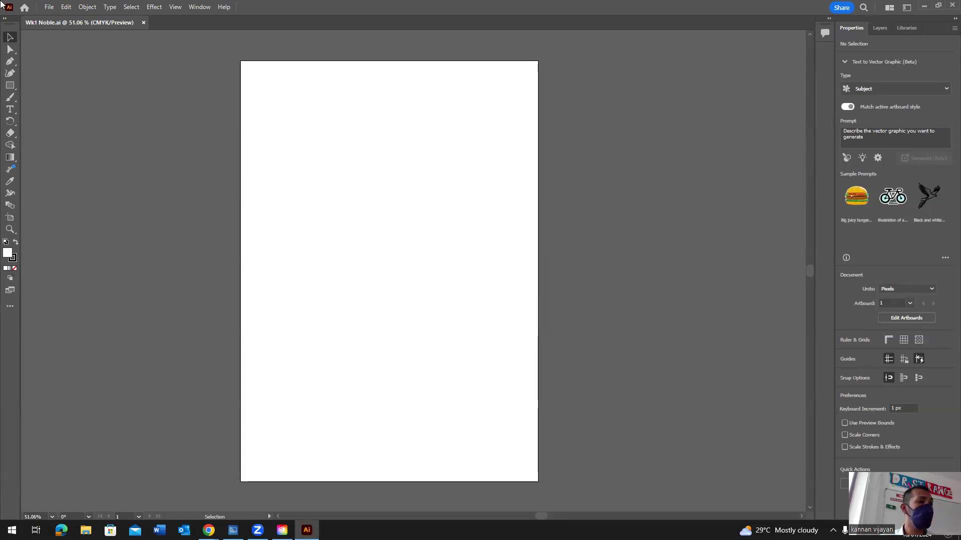
{"action": "left_click", "coordinate": [10, 50]}
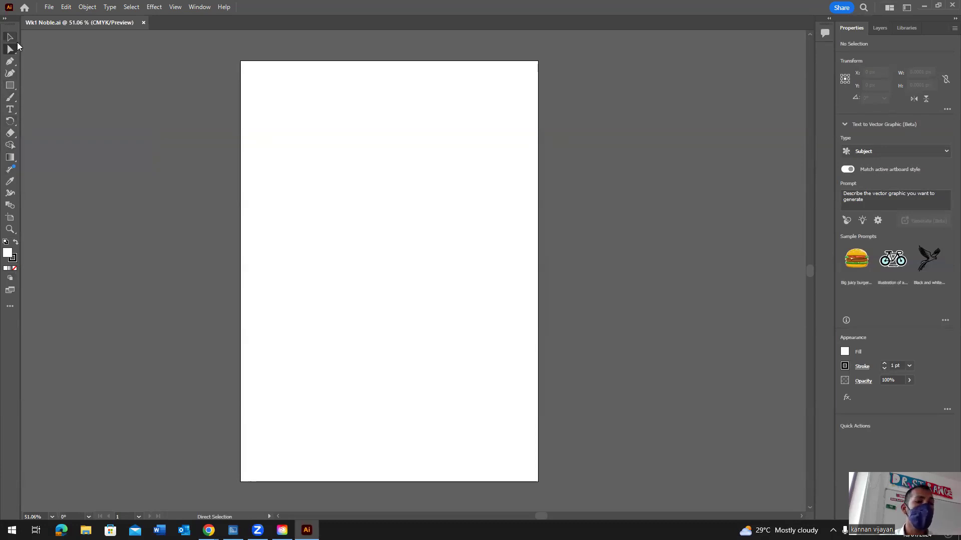
{"action": "left_click", "coordinate": [11, 39]}
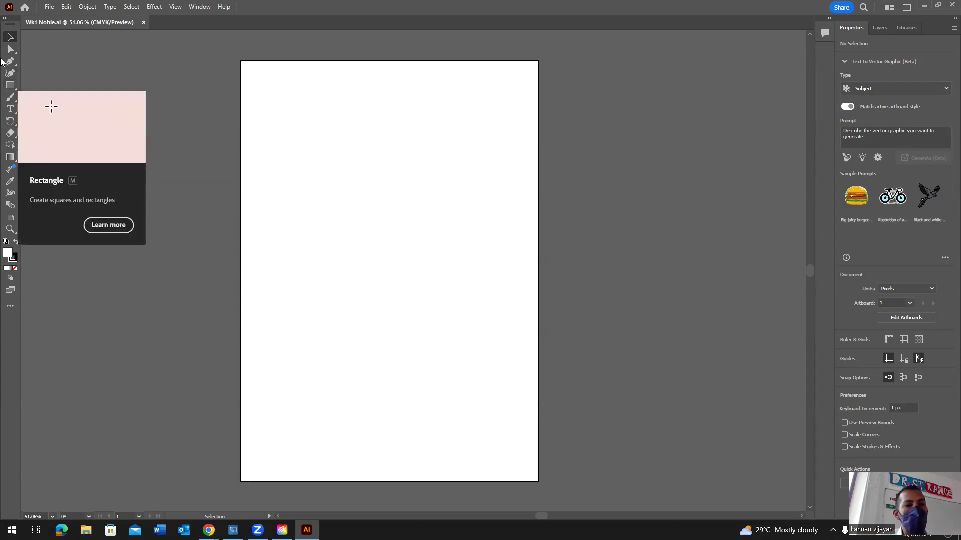
Draw a rectangle about 299 × 251 px near the artboard's upper-left corner and move it to about X 221.5 px, Y 176.5 px.
{"action": "left_click", "coordinate": [10, 86]}
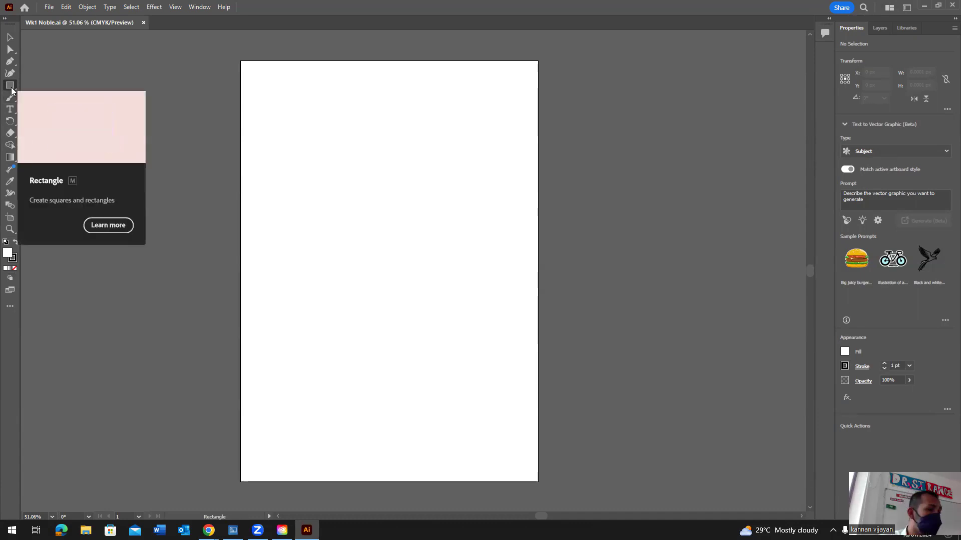
{"action": "left_click_drag", "start_coordinate": [269, 84], "coordinate": [419, 210]}
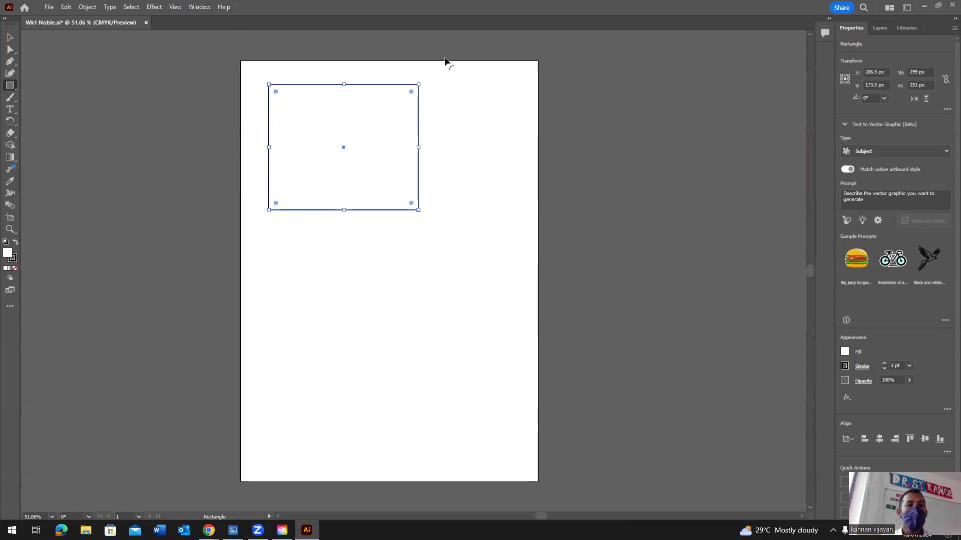
{"action": "left_click", "coordinate": [10, 37]}
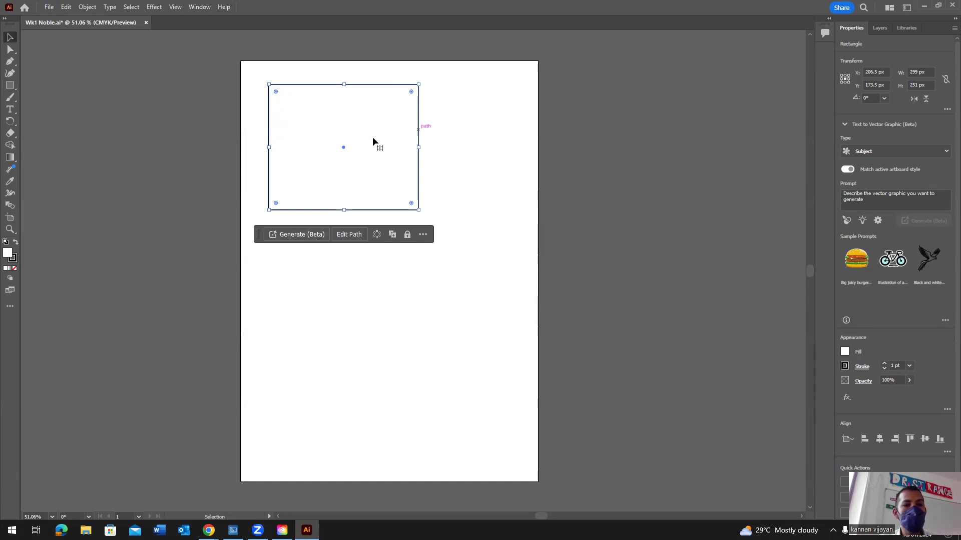
{"action": "left_click_drag", "start_coordinate": [384, 86], "coordinate": [368, 111]}
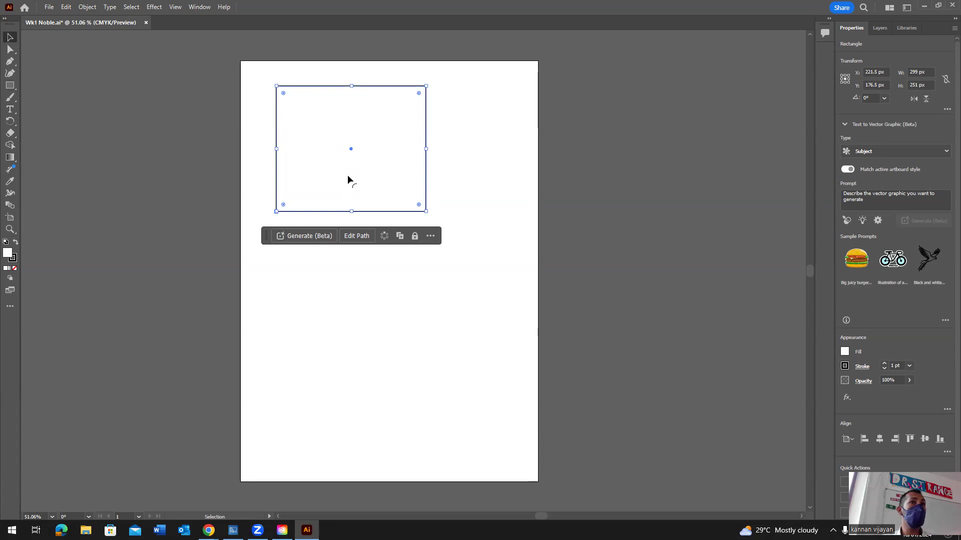
Set the rectangle's fill to magenta B7219B with the Color Picker.
{"action": "left_click", "coordinate": [13, 258]}
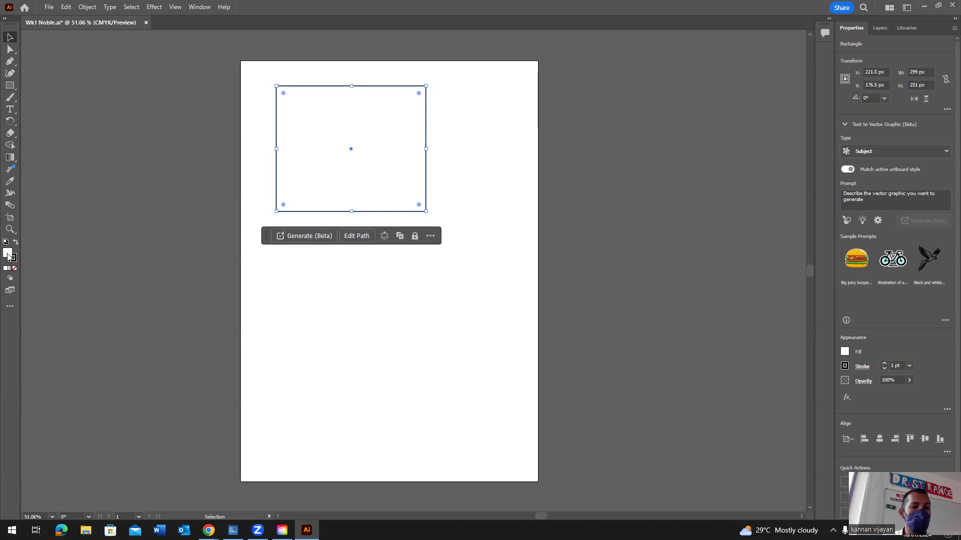
{"action": "double_click", "coordinate": [8, 256]}
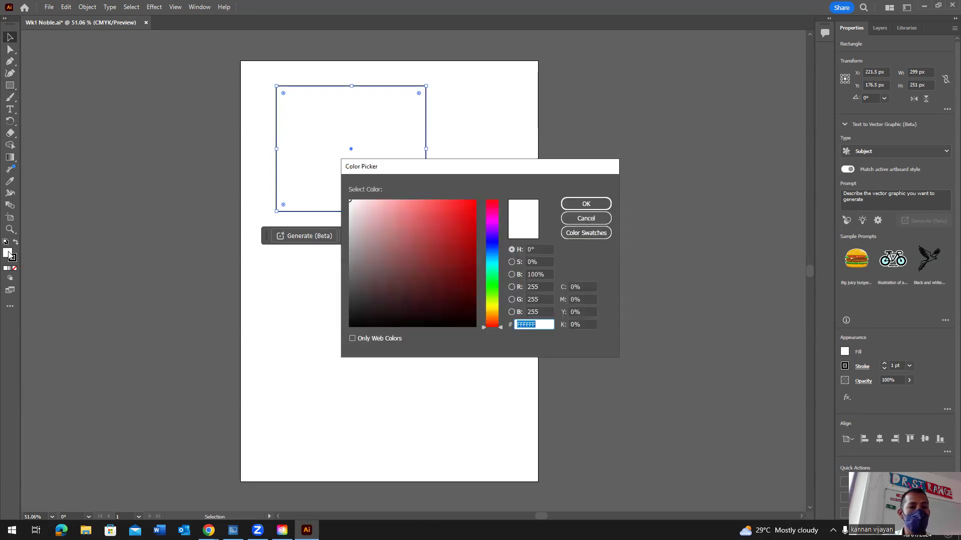
{"action": "mouse_move", "coordinate": [453, 224]}
{"action": "left_mouse_down"}
{"action": "mouse_move", "coordinate": [472, 210]}
{"action": "mouse_move", "coordinate": [417, 221]}
{"action": "mouse_move", "coordinate": [443, 290]}
{"action": "mouse_move", "coordinate": [473, 203]}
{"action": "mouse_move", "coordinate": [394, 214]}
{"action": "mouse_move", "coordinate": [466, 265]}
{"action": "mouse_move", "coordinate": [440, 223]}
{"action": "mouse_move", "coordinate": [450, 230]}
{"action": "mouse_move", "coordinate": [440, 247]}
{"action": "mouse_move", "coordinate": [456, 265]}
{"action": "mouse_move", "coordinate": [392, 223]}
{"action": "mouse_move", "coordinate": [450, 219]}
{"action": "mouse_move", "coordinate": [386, 251]}
{"action": "mouse_move", "coordinate": [382, 214]}
{"action": "left_mouse_up"}
{"action": "mouse_move", "coordinate": [350, 242]}
{"action": "left_mouse_down"}
{"action": "mouse_move", "coordinate": [460, 263]}
{"action": "mouse_move", "coordinate": [451, 228]}
{"action": "left_mouse_up"}
{"action": "mouse_move", "coordinate": [491, 253]}
{"action": "left_mouse_down"}
{"action": "mouse_move", "coordinate": [491, 233]}
{"action": "mouse_move", "coordinate": [457, 217]}
{"action": "mouse_move", "coordinate": [491, 262]}
{"action": "mouse_move", "coordinate": [491, 214]}
{"action": "mouse_move", "coordinate": [491, 251]}
{"action": "mouse_move", "coordinate": [503, 200]}
{"action": "mouse_move", "coordinate": [497, 220]}
{"action": "left_mouse_up"}
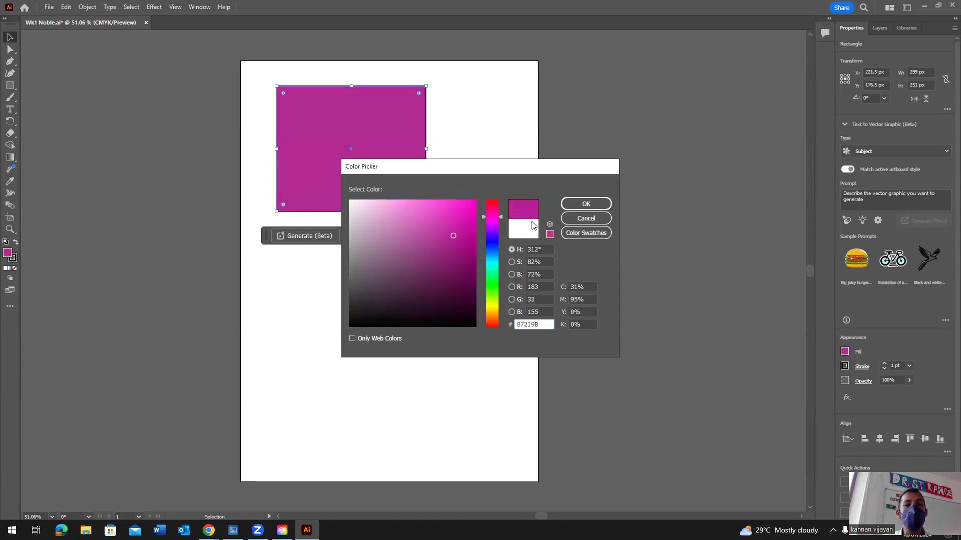
{"action": "left_click", "coordinate": [586, 204]}
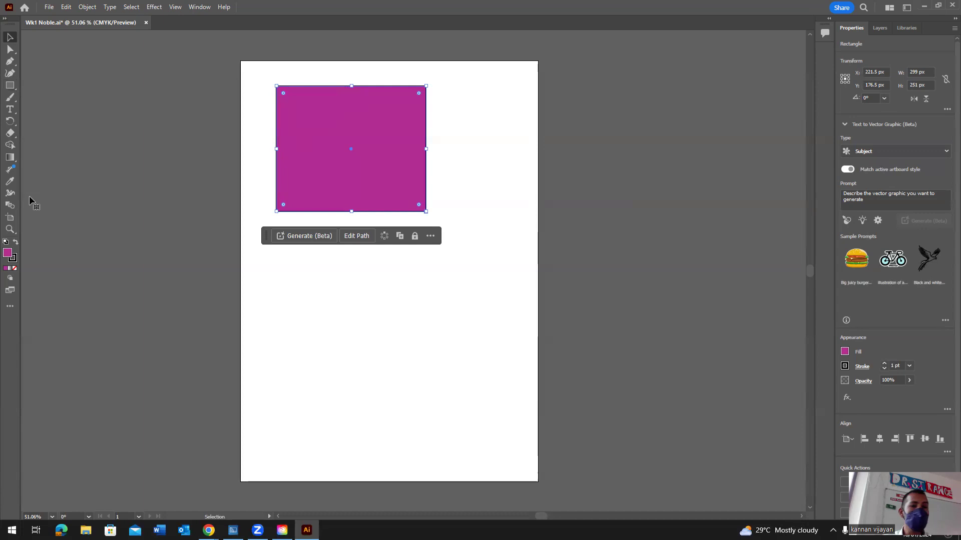
Set the rectangle's stroke to blue 0689FF with the Color Picker and deselect the rectangle.
{"action": "scroll", "coordinate": [354, 204], "scroll_direction": "up", "scroll_amount": 1}
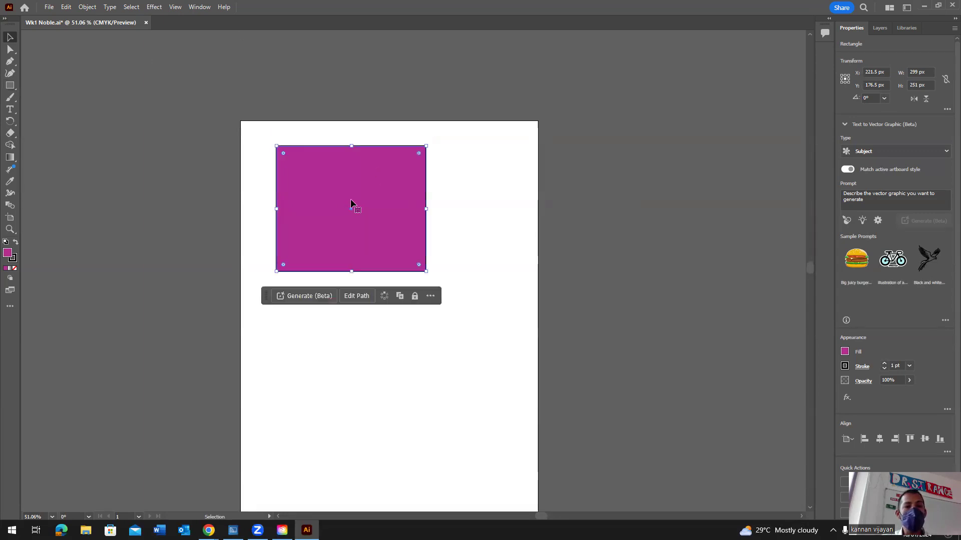
{"action": "scroll", "coordinate": [424, 178], "scroll_direction": "down", "scroll_amount": 1}
{"action": "scroll", "coordinate": [415, 164], "scroll_direction": "up", "scroll_amount": 1}
{"action": "scroll", "coordinate": [411, 155], "scroll_direction": "down", "scroll_amount": 1}
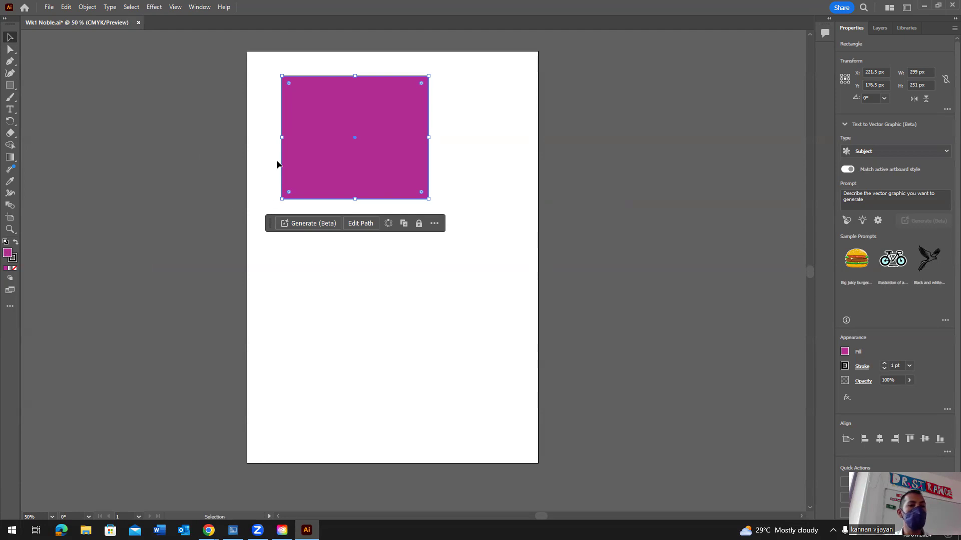
{"action": "left_click", "coordinate": [15, 260]}
{"action": "double_click", "coordinate": [12, 258]}
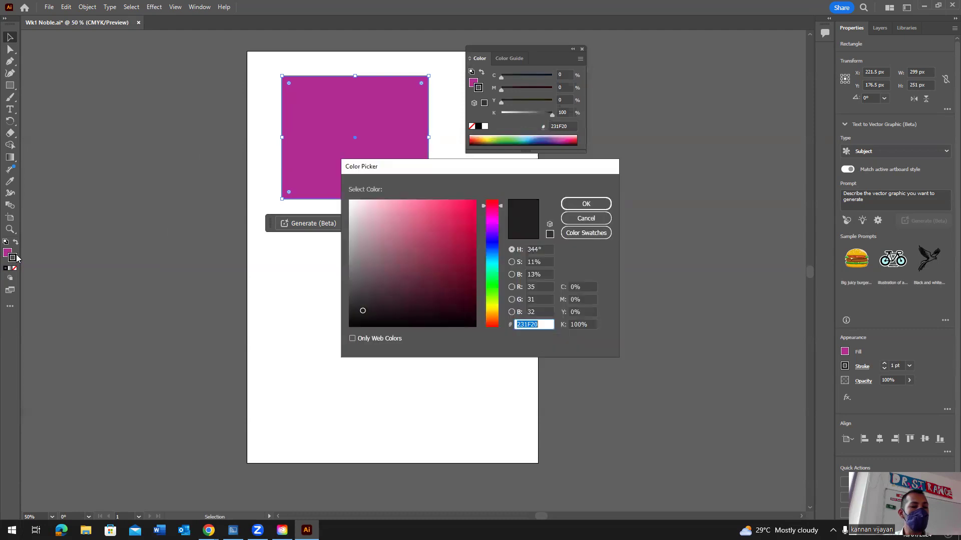
{"action": "mouse_move", "coordinate": [465, 229]}
{"action": "left_mouse_down"}
{"action": "mouse_move", "coordinate": [499, 233]}
{"action": "mouse_move", "coordinate": [497, 223]}
{"action": "mouse_move", "coordinate": [494, 253]}
{"action": "mouse_move", "coordinate": [473, 223]}
{"action": "mouse_move", "coordinate": [472, 200]}
{"action": "left_mouse_up"}
{"action": "left_click", "coordinate": [570, 204]}
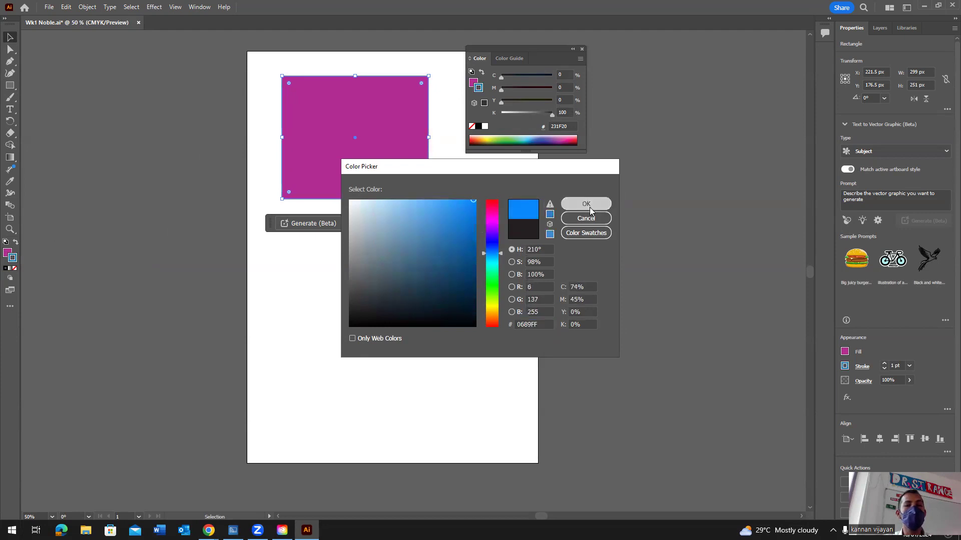
{"action": "left_click", "coordinate": [464, 230]}
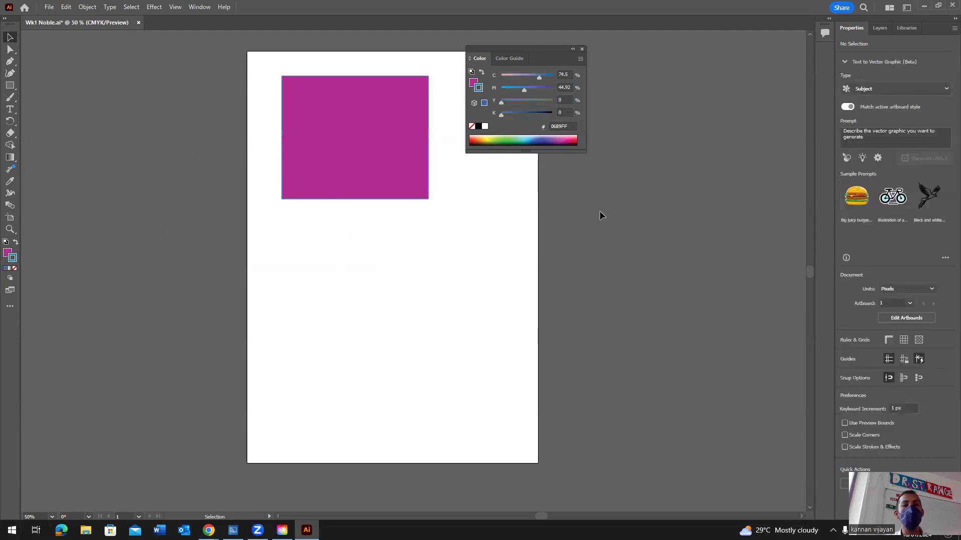
Examine the rectangle's blue outline at up to 100% zoom and return to 66.67%.
{"action": "scroll", "coordinate": [403, 281], "scroll_direction": "up", "scroll_amount": 1}
{"action": "scroll", "coordinate": [397, 257], "scroll_direction": "up", "scroll_amount": 3}
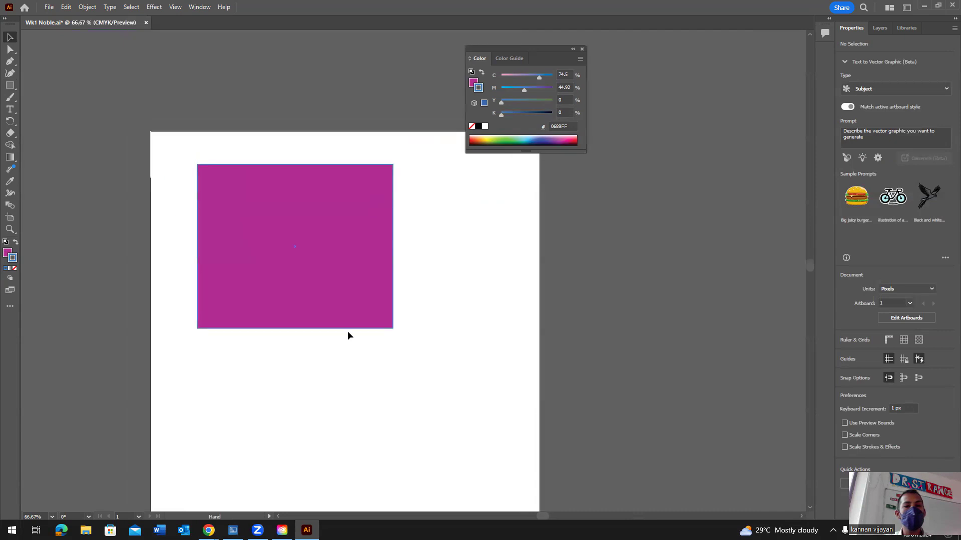
{"action": "scroll", "coordinate": [289, 296], "scroll_direction": "up", "scroll_amount": 3}
{"action": "scroll", "coordinate": [290, 298], "scroll_direction": "down", "scroll_amount": 1}
{"action": "scroll", "coordinate": [187, 311], "scroll_direction": "down", "scroll_amount": 1}
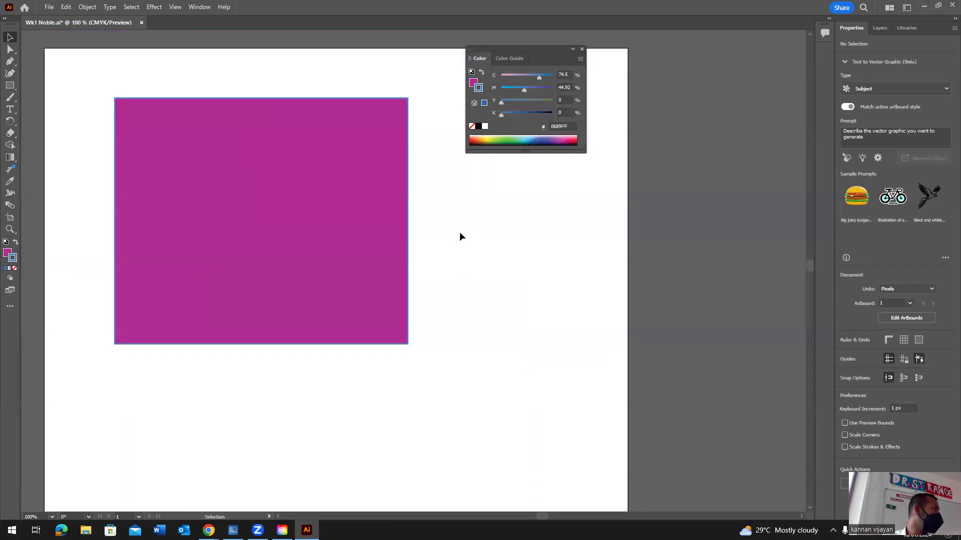
{"action": "scroll", "coordinate": [461, 238], "scroll_direction": "down", "scroll_amount": 1}
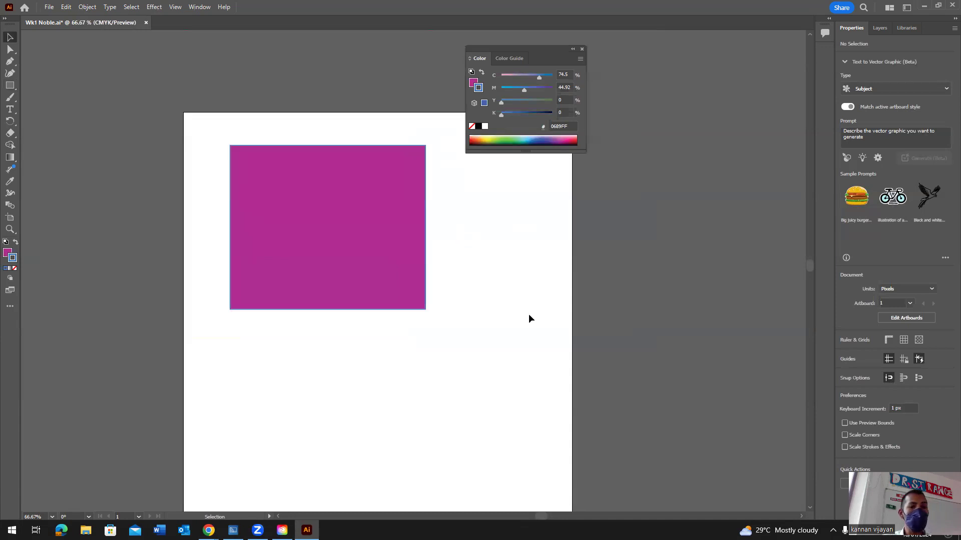
{"action": "scroll", "coordinate": [529, 318], "scroll_direction": "down", "scroll_amount": 3}
{"action": "scroll", "coordinate": [522, 180], "scroll_direction": "left", "scroll_amount": 1}
{"action": "scroll", "coordinate": [541, 210], "scroll_direction": "down", "scroll_amount": 1}
{"action": "scroll", "coordinate": [541, 210], "scroll_direction": "up", "scroll_amount": 1}
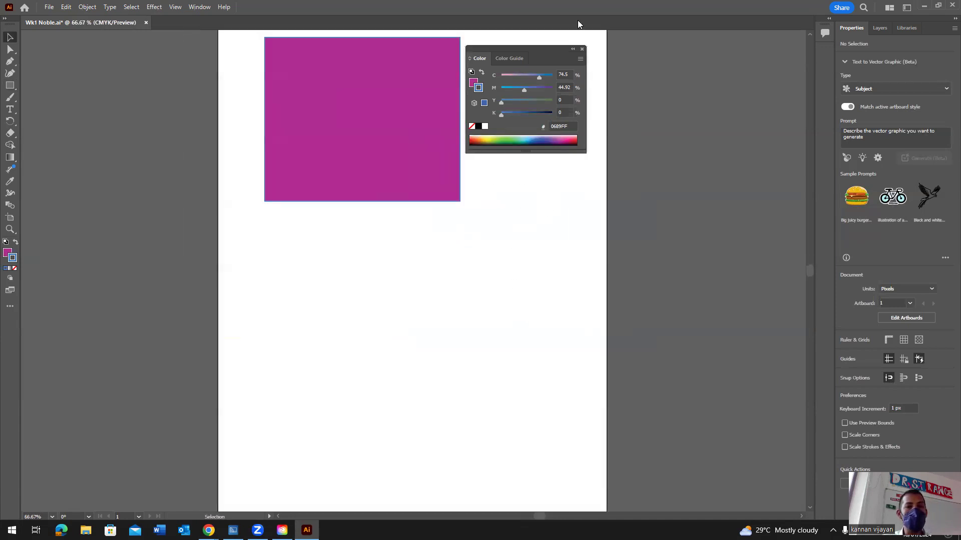
Move the floating Color panel off the artboard so that it no longer covers the page.
{"action": "left_click_drag", "start_coordinate": [535, 50], "coordinate": [734, 49]}
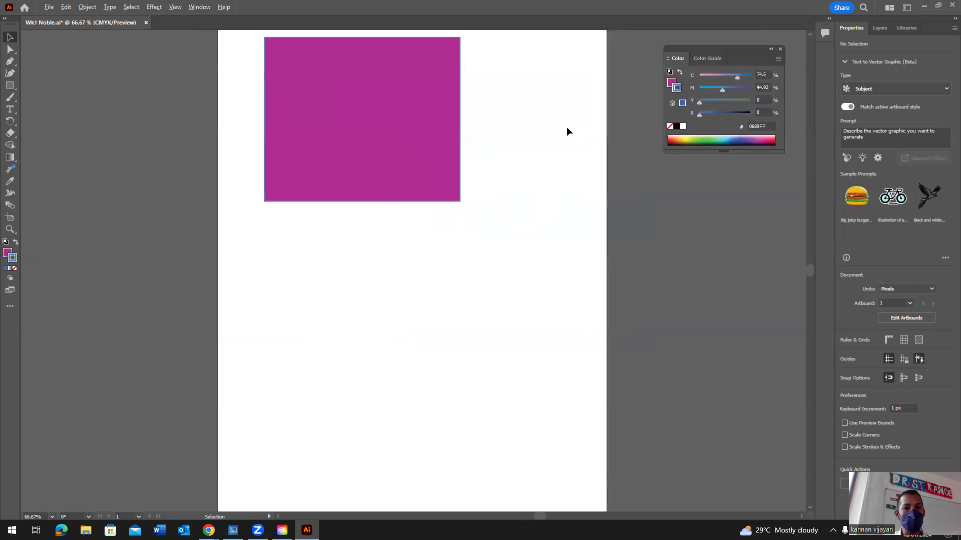
{"action": "scroll", "coordinate": [533, 119], "scroll_direction": "down", "scroll_amount": 2}
{"action": "scroll", "coordinate": [524, 128], "scroll_direction": "up", "scroll_amount": 2}
{"action": "left_click_drag", "start_coordinate": [544, 130], "coordinate": [469, 187]}
{"action": "scroll", "coordinate": [456, 191], "scroll_direction": "up", "scroll_amount": 2}
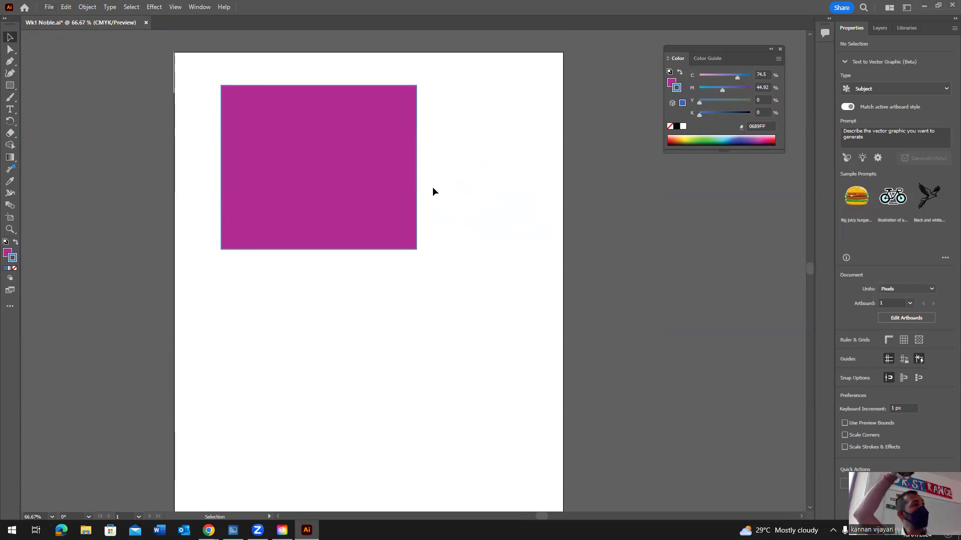
Magnify the rectangle's lower-right corner up to 800% and zoom back out to 50%.
{"action": "scroll", "coordinate": [433, 221], "scroll_direction": "up", "scroll_amount": 3}
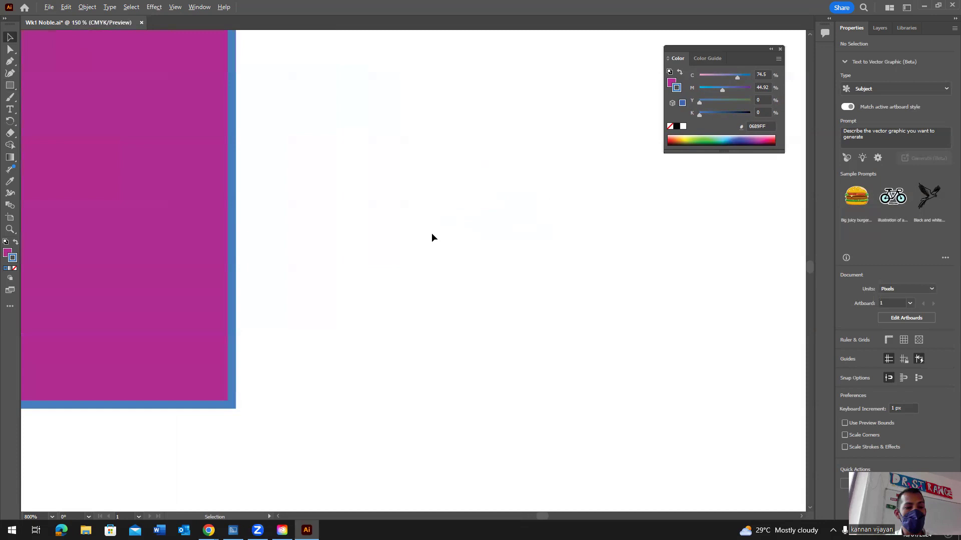
{"action": "scroll", "coordinate": [432, 233], "scroll_direction": "down", "scroll_amount": 3}
{"action": "scroll", "coordinate": [432, 232], "scroll_direction": "up", "scroll_amount": 1}
{"action": "scroll", "coordinate": [431, 233], "scroll_direction": "down", "scroll_amount": 1}
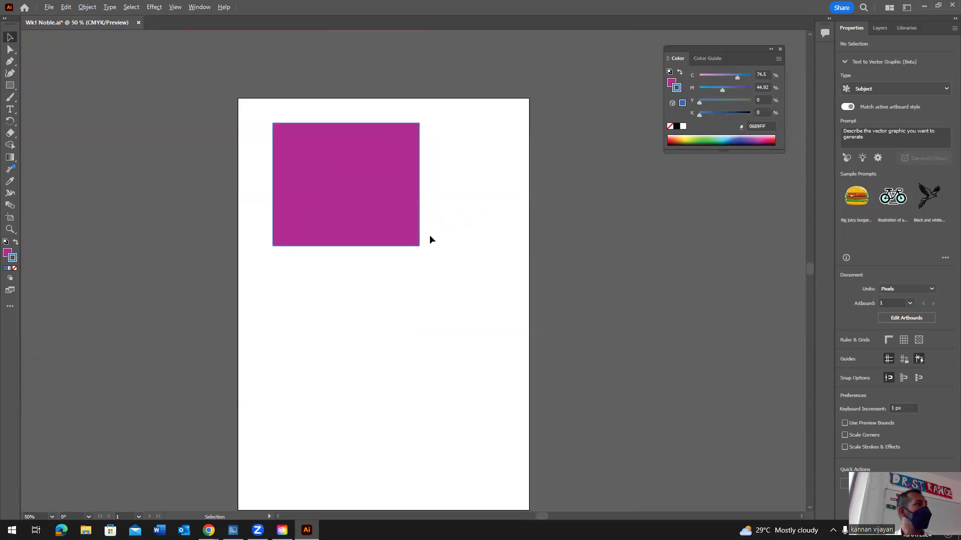
{"action": "scroll", "coordinate": [430, 238], "scroll_direction": "up", "scroll_amount": 2}
{"action": "scroll", "coordinate": [431, 235], "scroll_direction": "down", "scroll_amount": 2}
{"action": "scroll", "coordinate": [430, 234], "scroll_direction": "up", "scroll_amount": 1}
{"action": "scroll", "coordinate": [429, 235], "scroll_direction": "down", "scroll_amount": 2}
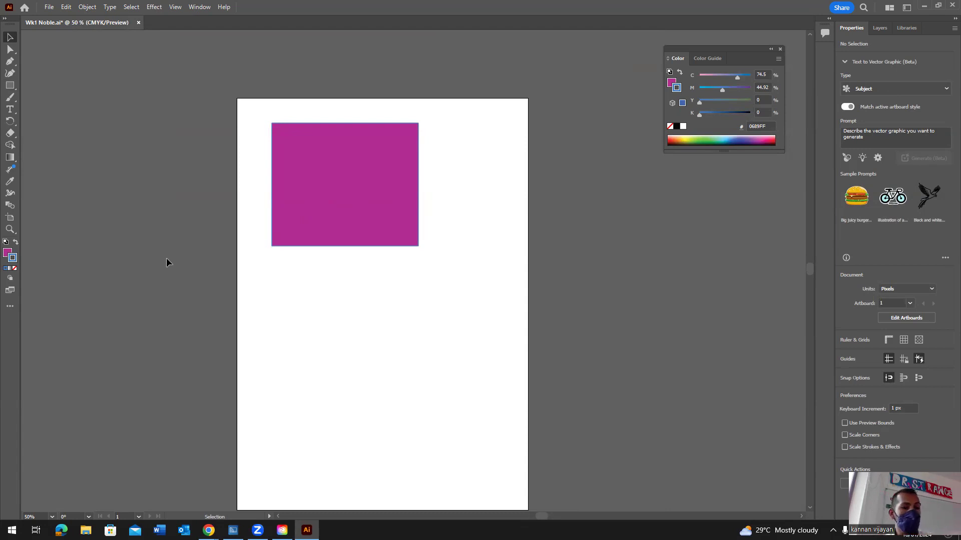
Magnify the rectangle to 66.67% with the Zoom tool.
{"action": "left_click", "coordinate": [9, 229]}
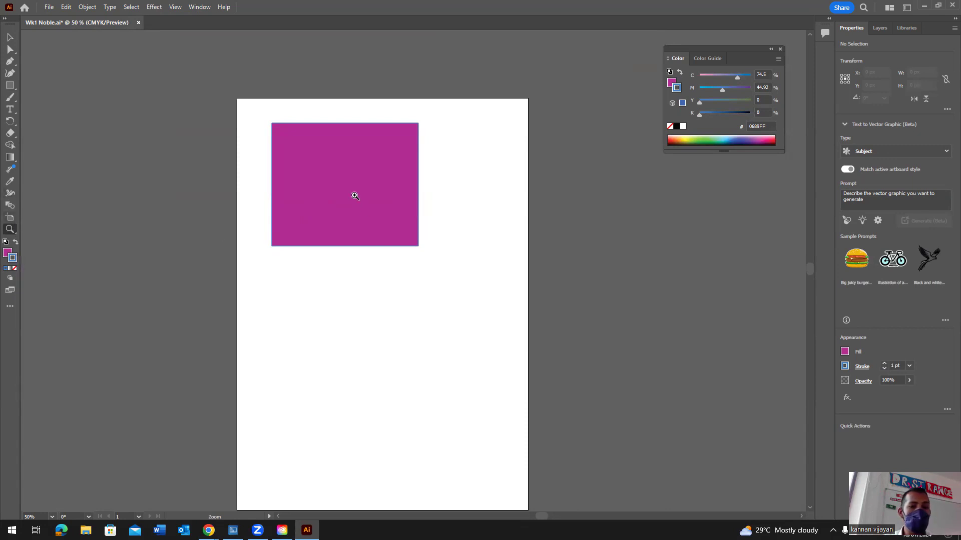
{"action": "left_click", "coordinate": [315, 149]}
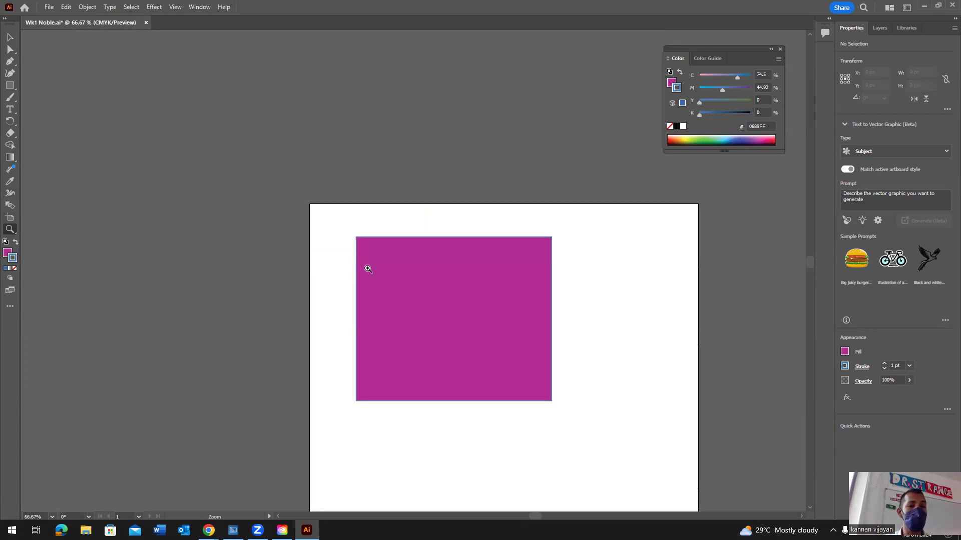
Magnify the rectangle to 200% with the Zoom tool and zoom back out to 66.67%.
{"action": "left_click", "coordinate": [409, 305]}
{"action": "left_click", "coordinate": [470, 325]}
{"action": "left_click", "coordinate": [470, 323]}
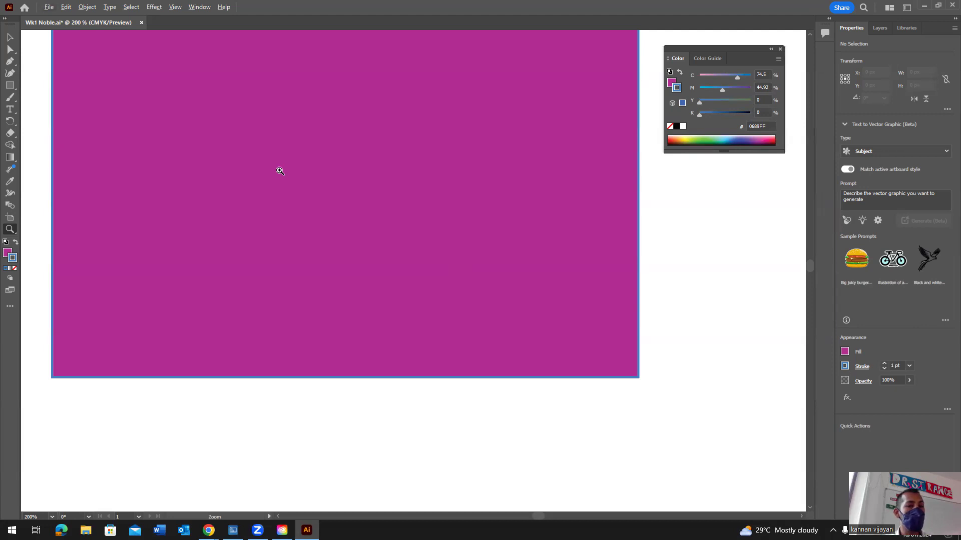
{"action": "left_click", "coordinate": [195, 206], "text": "alt"}
{"action": "left_click", "coordinate": [195, 205], "text": "alt"}
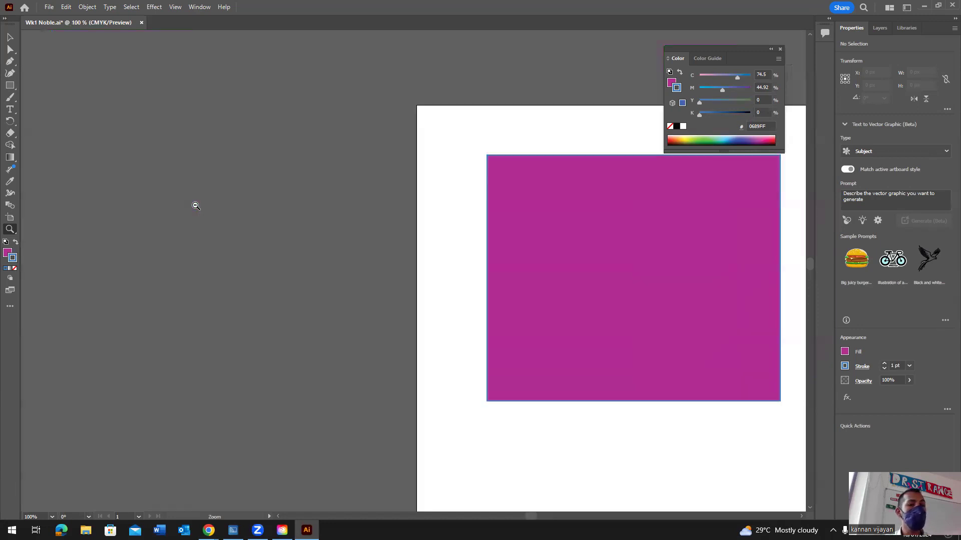
{"action": "left_click", "coordinate": [678, 248], "text": "alt"}
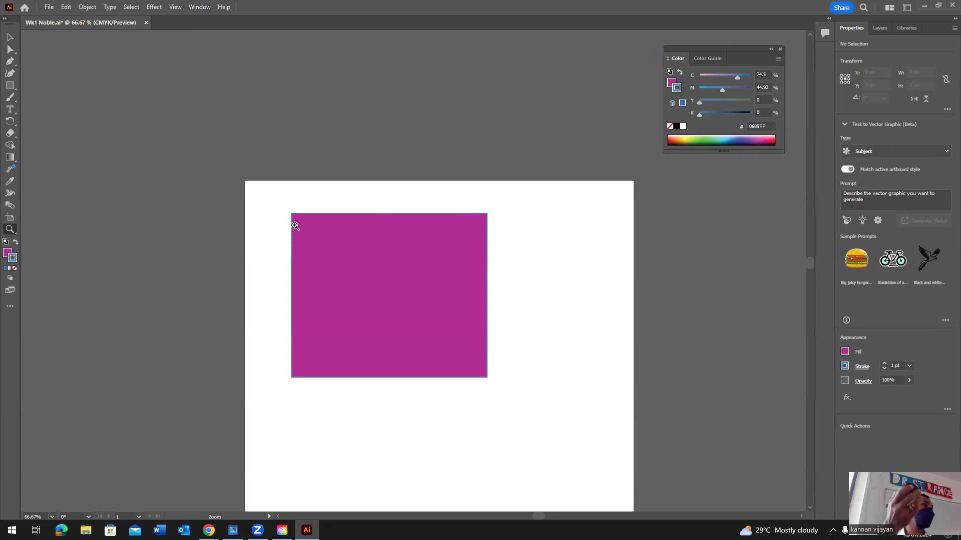
Examine the rectangle at 150% and return to the 66.67% view.
{"action": "left_click", "coordinate": [469, 300]}
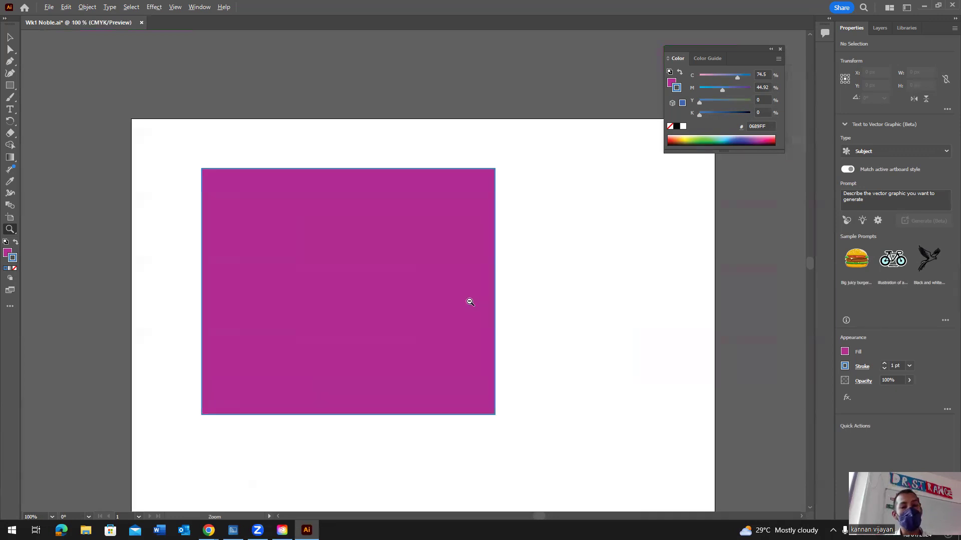
{"action": "left_click", "coordinate": [457, 308]}
{"action": "scroll", "coordinate": [440, 317], "scroll_direction": "down", "scroll_amount": 4}
{"action": "scroll", "coordinate": [307, 289], "scroll_direction": "up", "scroll_amount": 2}
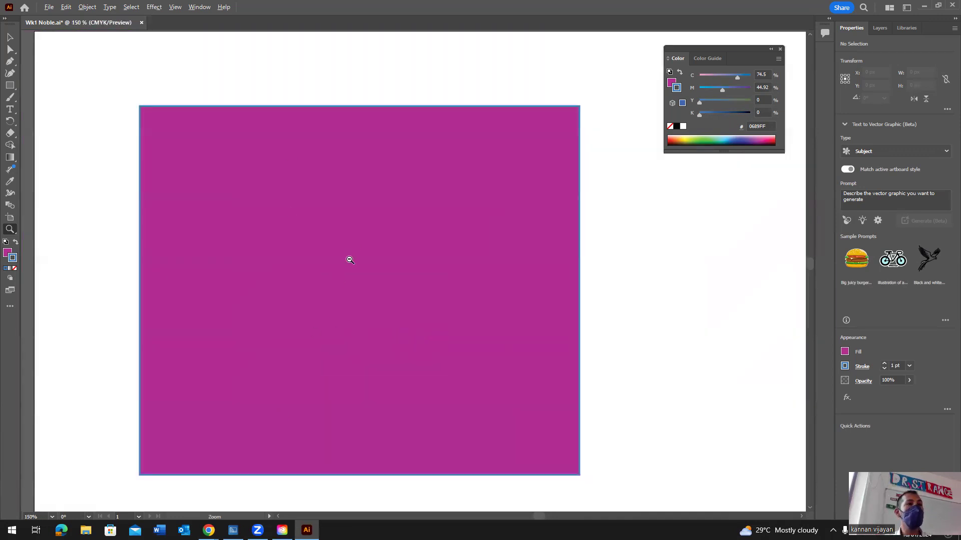
{"action": "scroll", "coordinate": [347, 304], "scroll_direction": "up", "scroll_amount": 1}
{"action": "scroll", "coordinate": [346, 305], "scroll_direction": "down", "scroll_amount": 3}
Pan the artboard to bring the empty area below the rectangle into view, switching to the Selection tool.
{"action": "left_click_drag", "start_coordinate": [377, 280], "coordinate": [244, 216]}
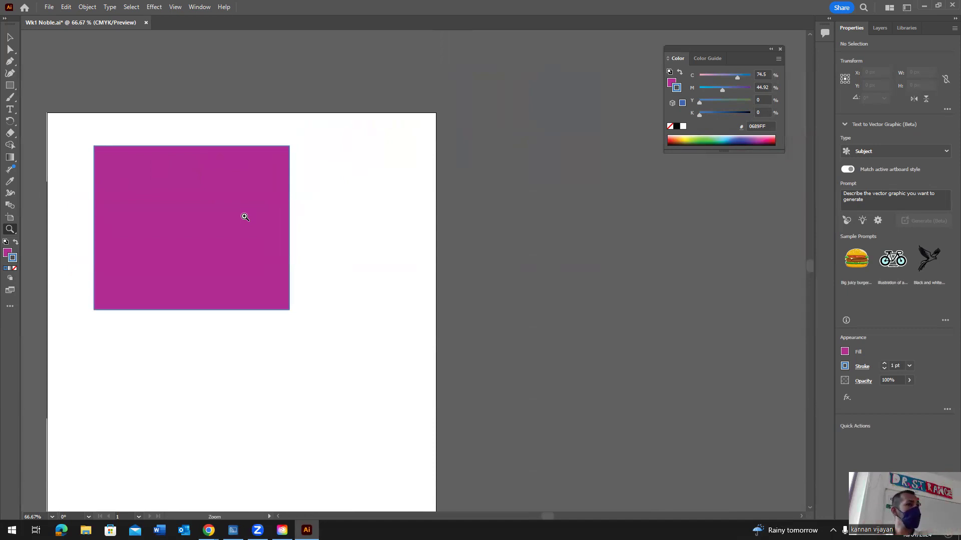
{"action": "left_click_drag", "start_coordinate": [264, 208], "coordinate": [365, 122]}
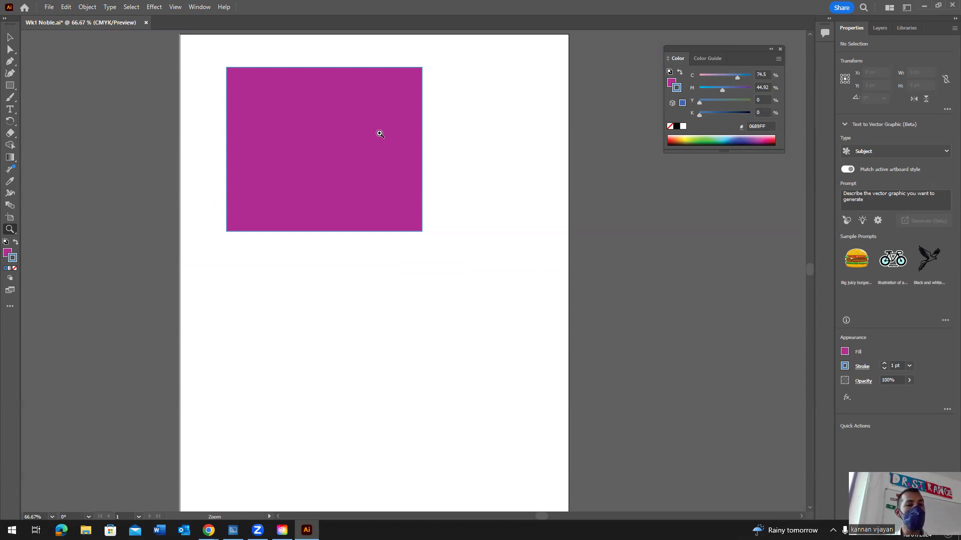
{"action": "key", "text": "v"}
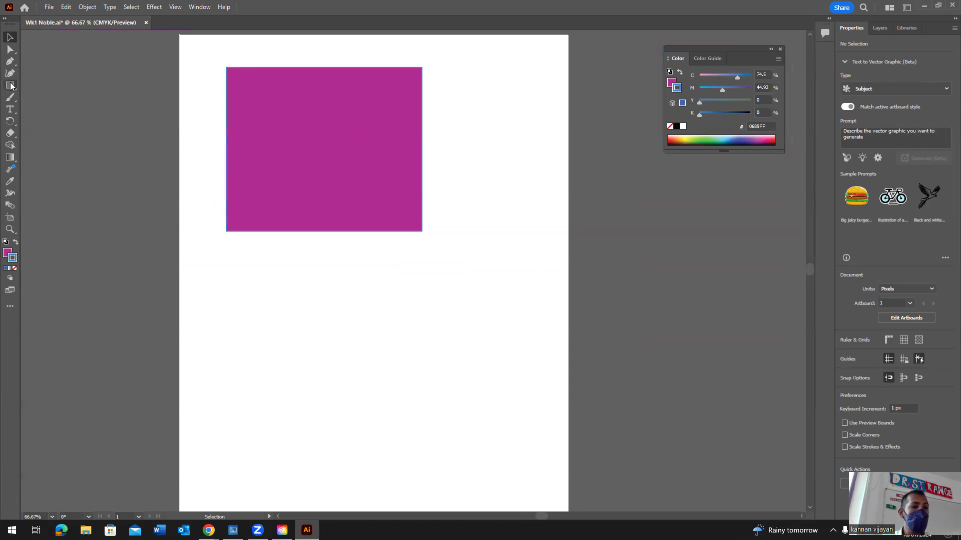
{"action": "left_click_drag", "start_coordinate": [418, 289], "coordinate": [444, 254]}
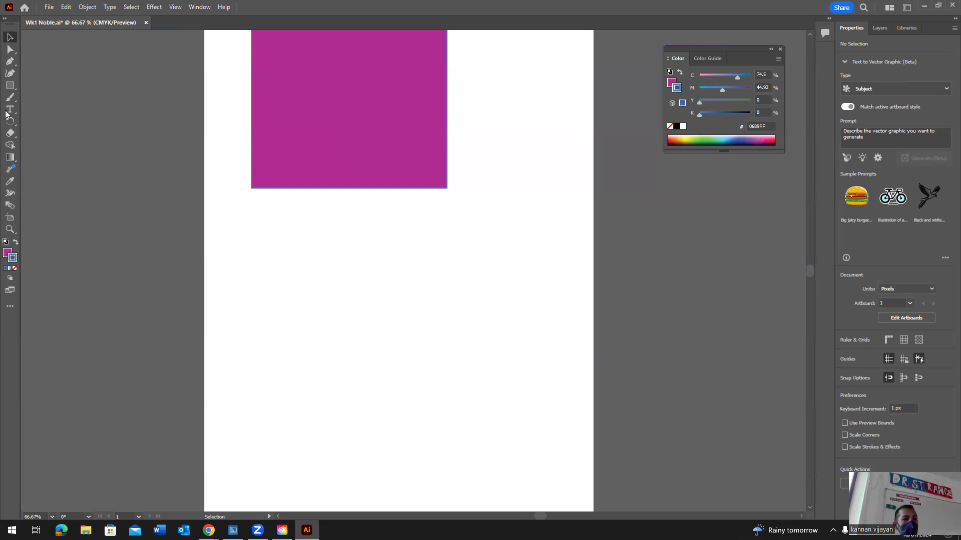
Draw an ellipse about 310 × 192 px below the rectangle with the Ellipse tool.
{"action": "left_click", "coordinate": [10, 85]}
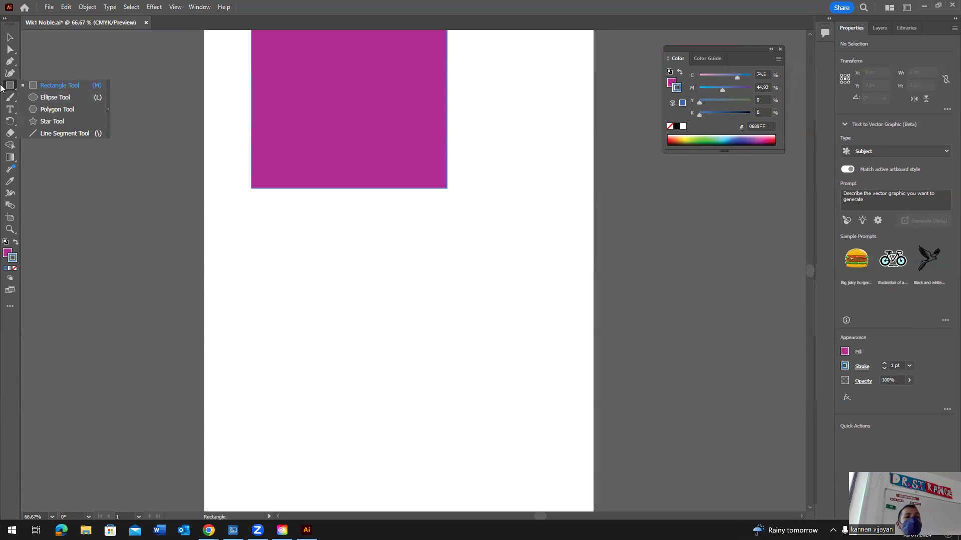
{"action": "left_click", "coordinate": [51, 98]}
{"action": "scroll", "coordinate": [423, 195], "scroll_direction": "up", "scroll_amount": 1}
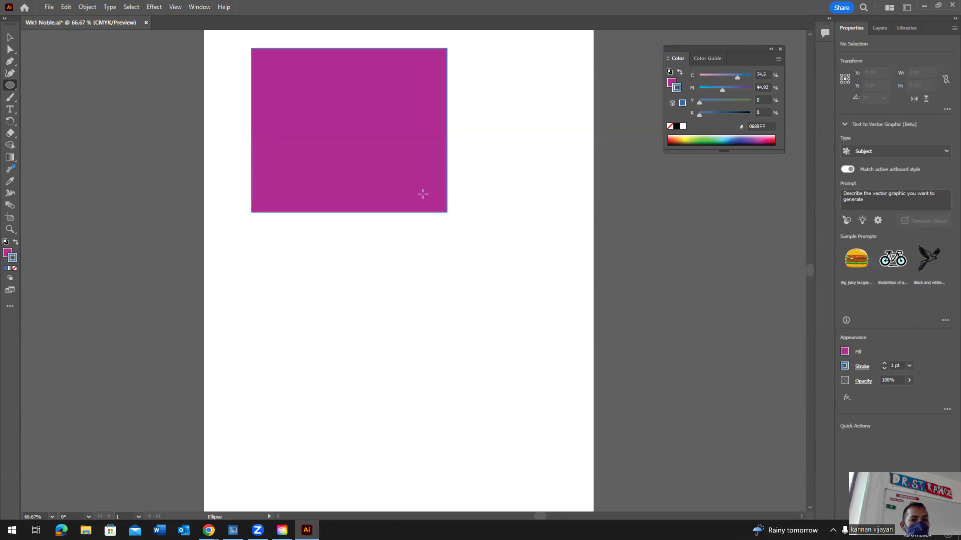
{"action": "scroll", "coordinate": [422, 194], "scroll_direction": "up", "scroll_amount": 1}
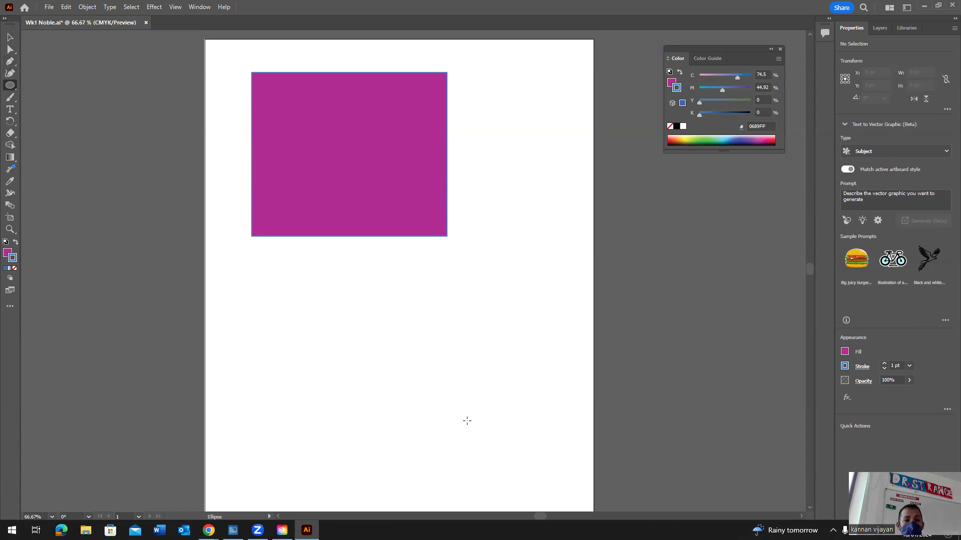
{"action": "left_click_drag", "start_coordinate": [424, 377], "coordinate": [227, 254]}
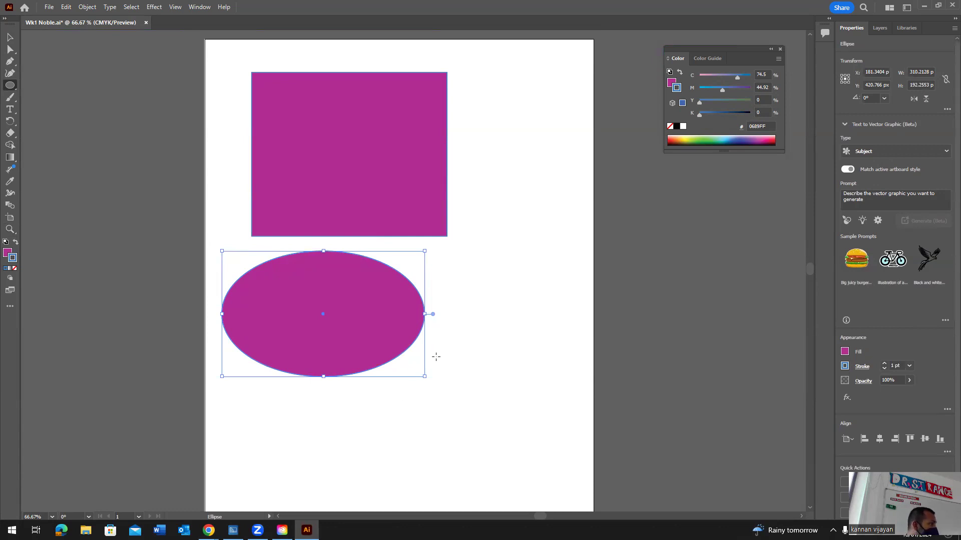
Draw a perfect circle about 233 px across overlapping the ellipse and move it down and right, off the ellipse's body.
{"action": "scroll", "coordinate": [435, 357], "scroll_direction": "down", "scroll_amount": 1}
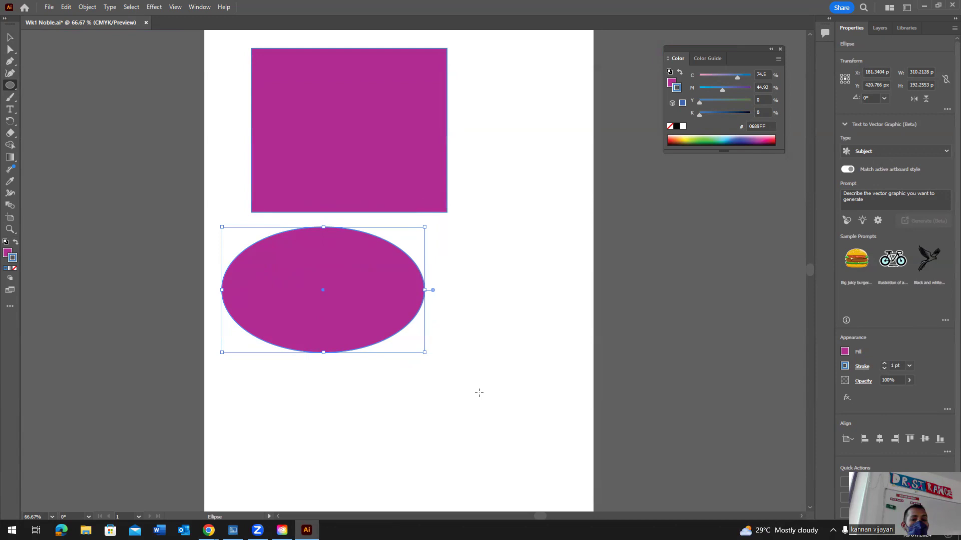
{"action": "mouse_move", "coordinate": [524, 425]}
{"action": "left_mouse_down"}
{"action": "mouse_move", "coordinate": [435, 342]}
{"action": "mouse_move", "coordinate": [359, 287]}
{"action": "mouse_move", "coordinate": [323, 224]}
{"action": "mouse_move", "coordinate": [480, 343]}
{"action": "mouse_move", "coordinate": [372, 273]}
{"action": "left_mouse_up"}
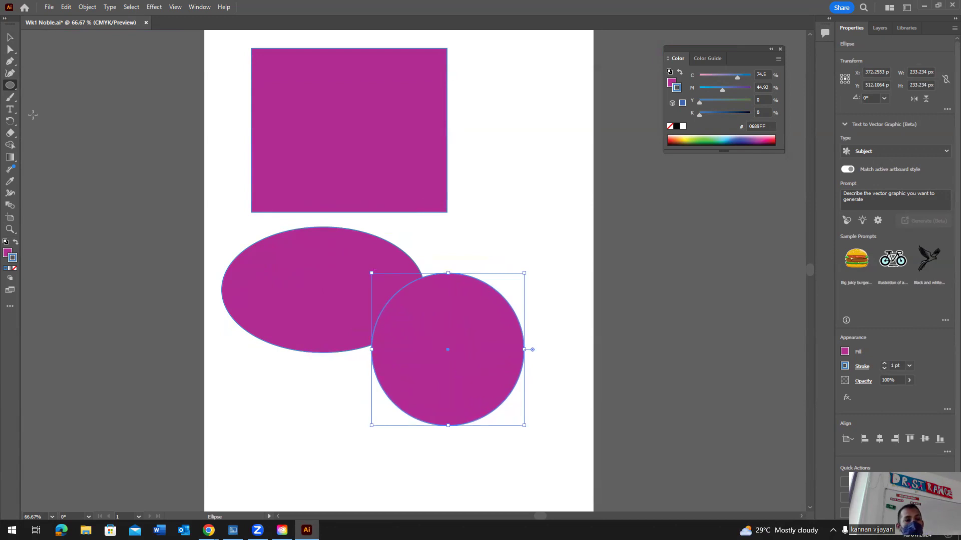
{"action": "left_click", "coordinate": [10, 37]}
{"action": "left_click_drag", "start_coordinate": [474, 367], "coordinate": [533, 388]}
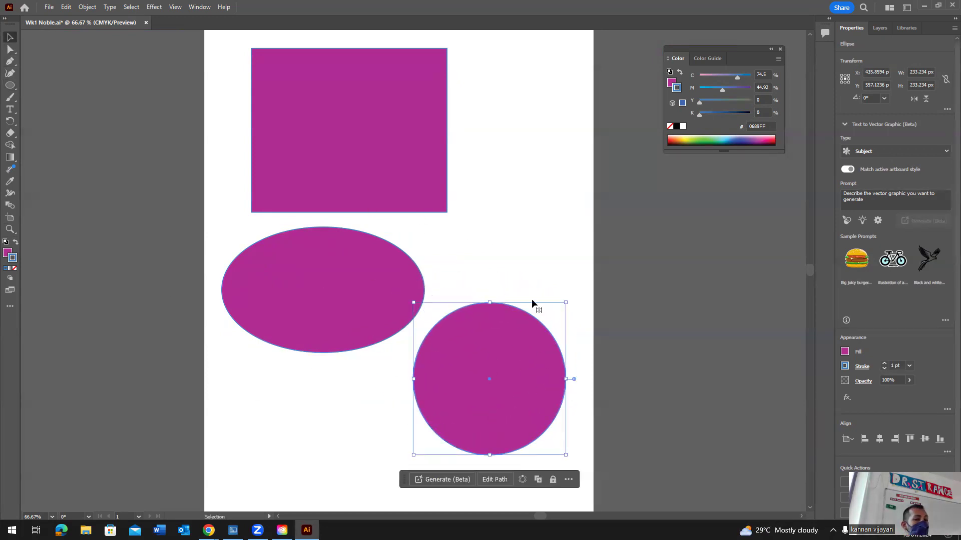
Delete the circle and the ellipse, keeping only the rectangle on the artboard.
{"action": "scroll", "coordinate": [657, 358], "scroll_direction": "down", "scroll_amount": 1}
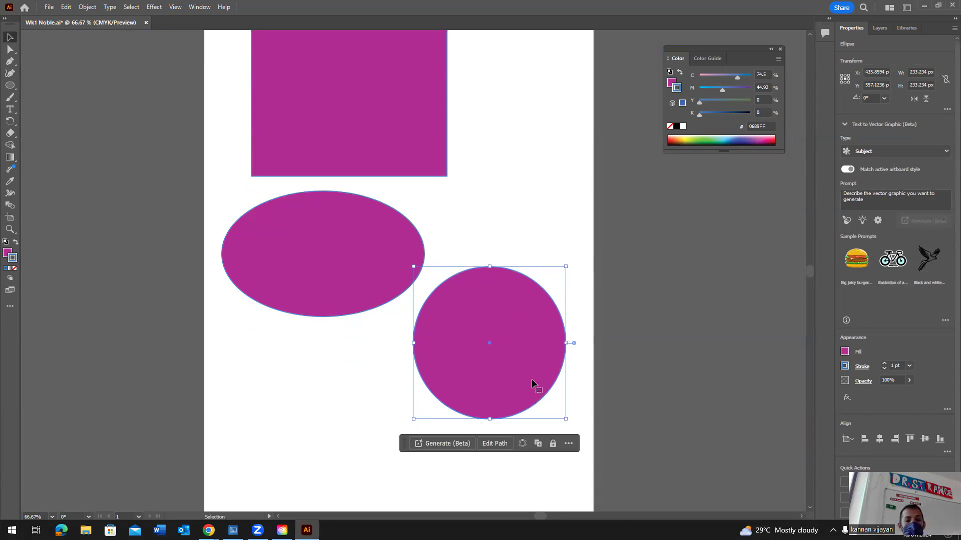
{"action": "scroll", "coordinate": [531, 380], "scroll_direction": "down", "scroll_amount": 2}
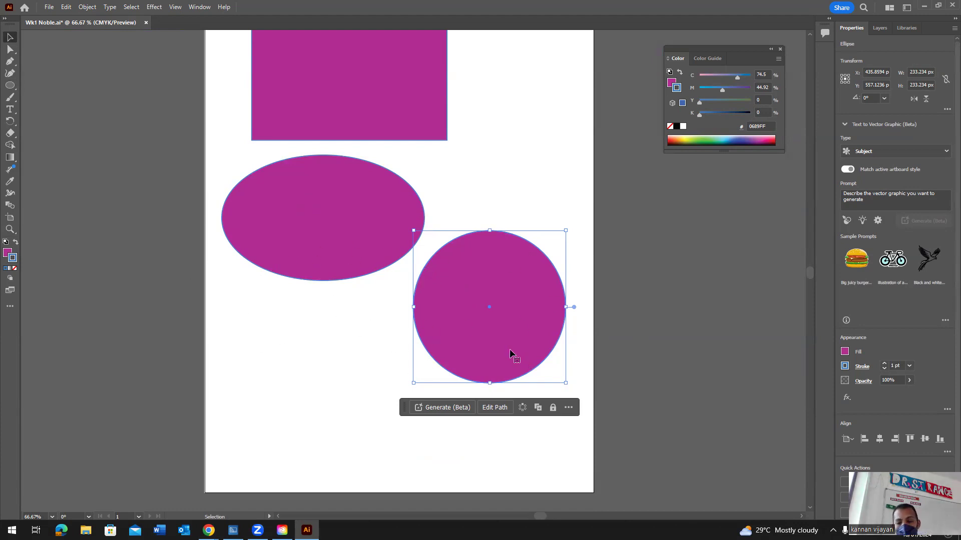
{"action": "key", "text": "Delete"}
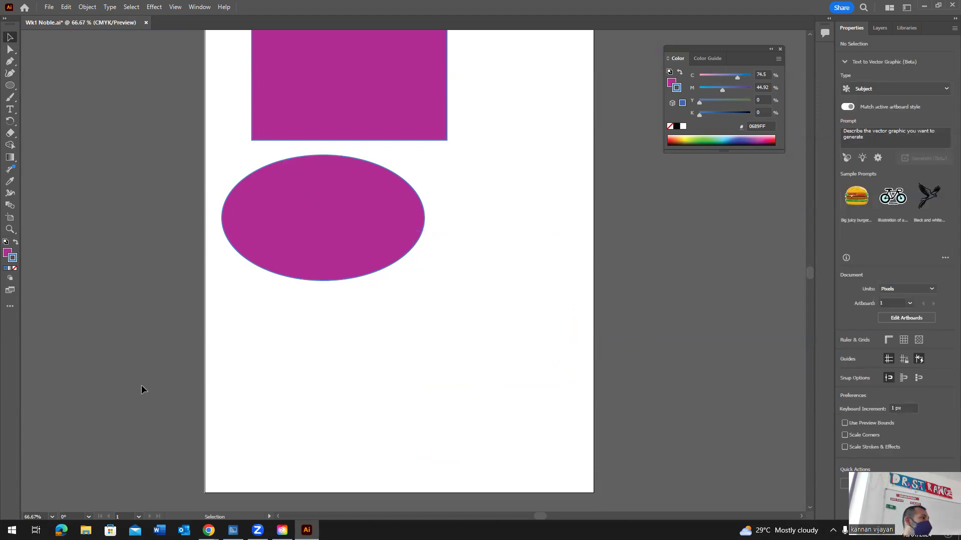
{"action": "left_click", "coordinate": [361, 252]}
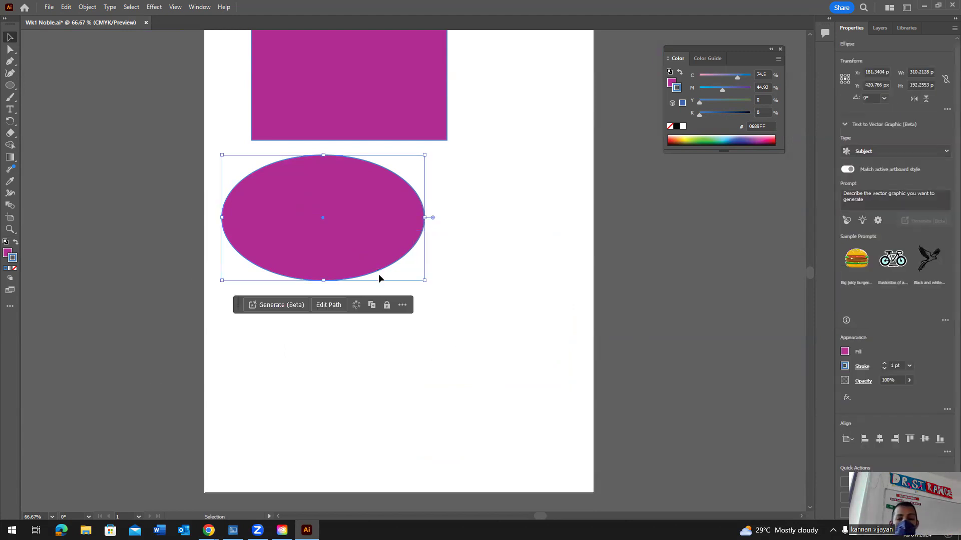
{"action": "key", "text": "Delete"}
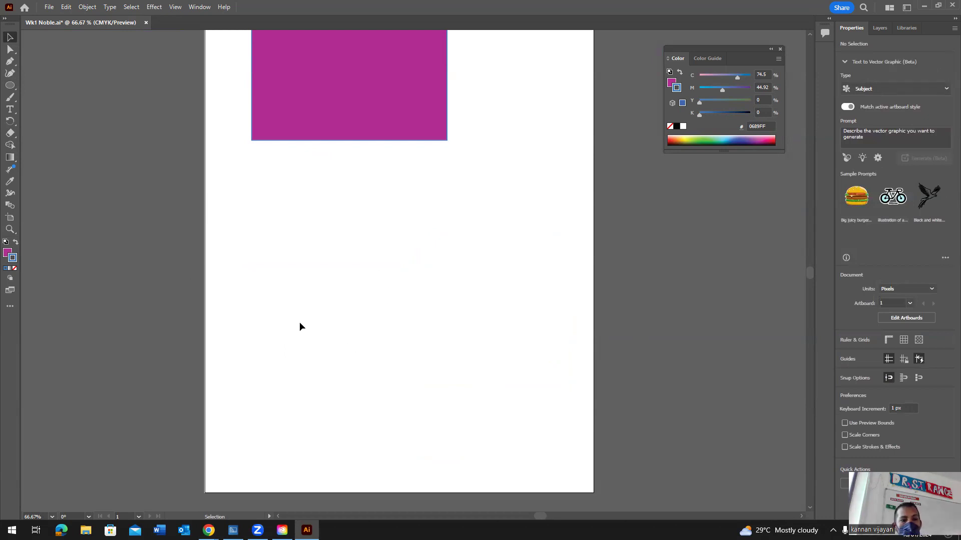
Draw a perfect circle about 229 px across below the rectangle near the artboard's left edge.
{"action": "key", "text": "l"}
{"action": "left_click_drag", "start_coordinate": [364, 338], "coordinate": [214, 190]}
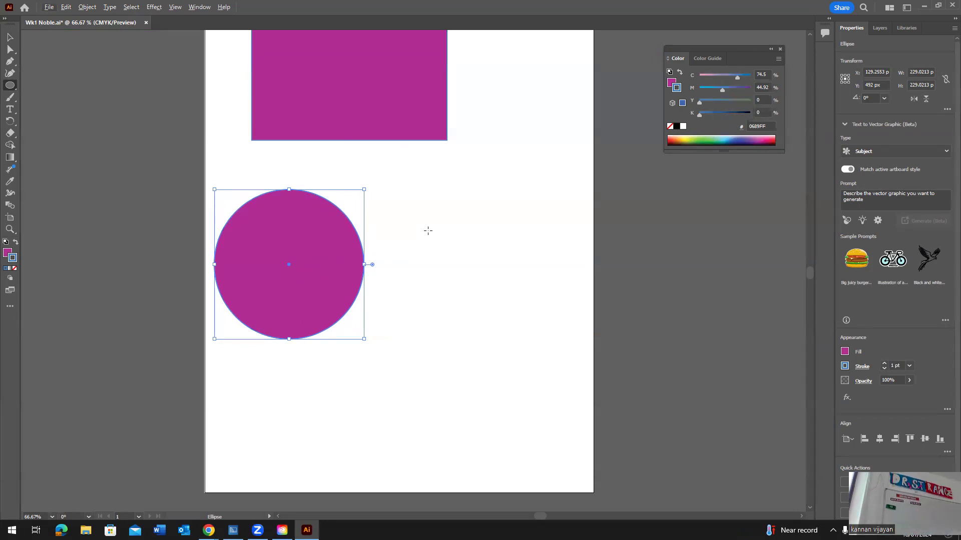
{"action": "left_click_drag", "start_coordinate": [419, 234], "coordinate": [420, 235]}
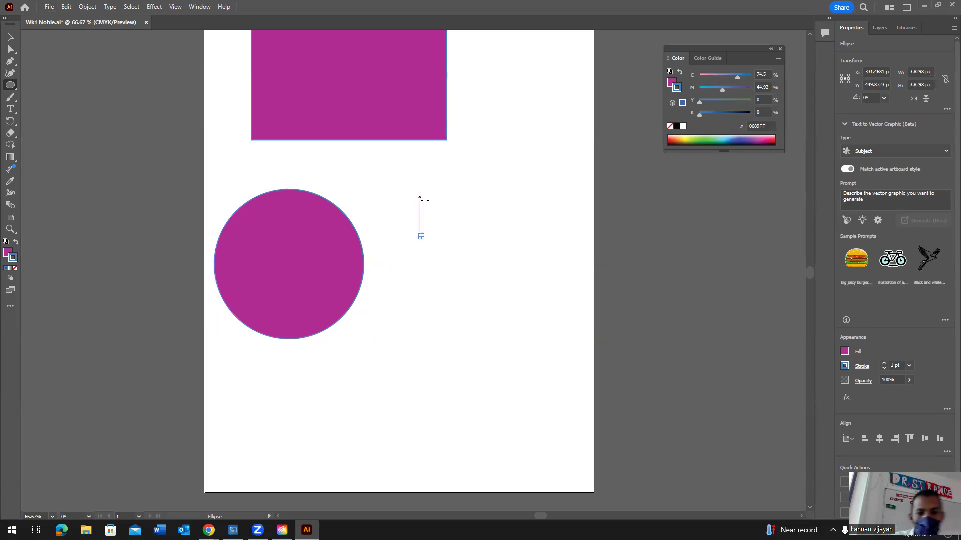
{"action": "scroll", "coordinate": [430, 215], "scroll_direction": "up", "scroll_amount": 1}
{"action": "mouse_move", "coordinate": [459, 235]}
{"action": "left_mouse_down"}
{"action": "mouse_move", "coordinate": [459, 244]}
{"action": "mouse_move", "coordinate": [462, 229]}
{"action": "left_mouse_up"}
{"action": "key", "text": "ctrl+z"}
{"action": "key", "text": "ctrl+z"}
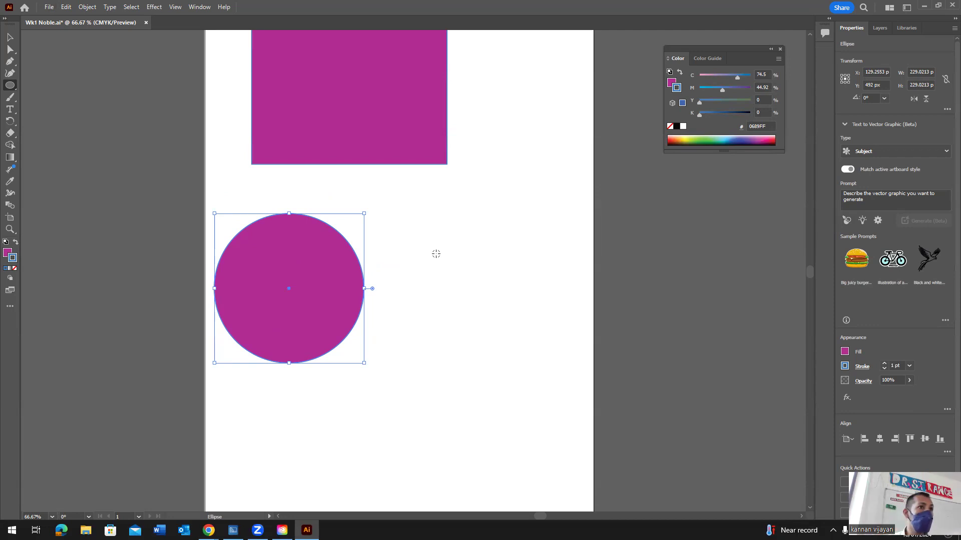
Draw a second circle from its center, about 218 px across, to the upper right of the first circle.
{"action": "left_click_drag", "start_coordinate": [435, 253], "coordinate": [366, 182]}
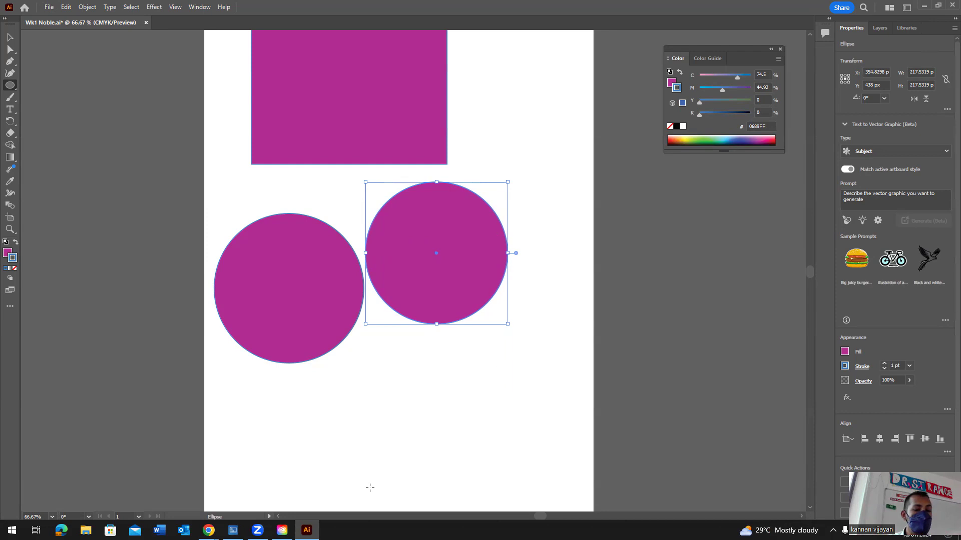
Switch to Chrome and examine the geometric pattern examples on the Shutterstock image result and PicMonkey's geometric design article.
{"action": "mouse_move", "coordinate": [208, 530]}
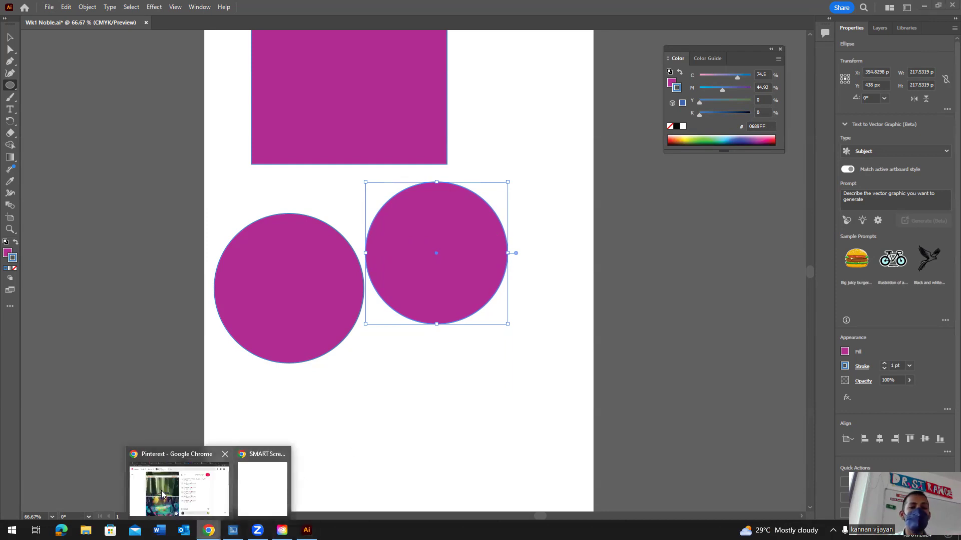
{"action": "left_click", "coordinate": [162, 494]}
{"action": "left_click", "coordinate": [722, 10]}
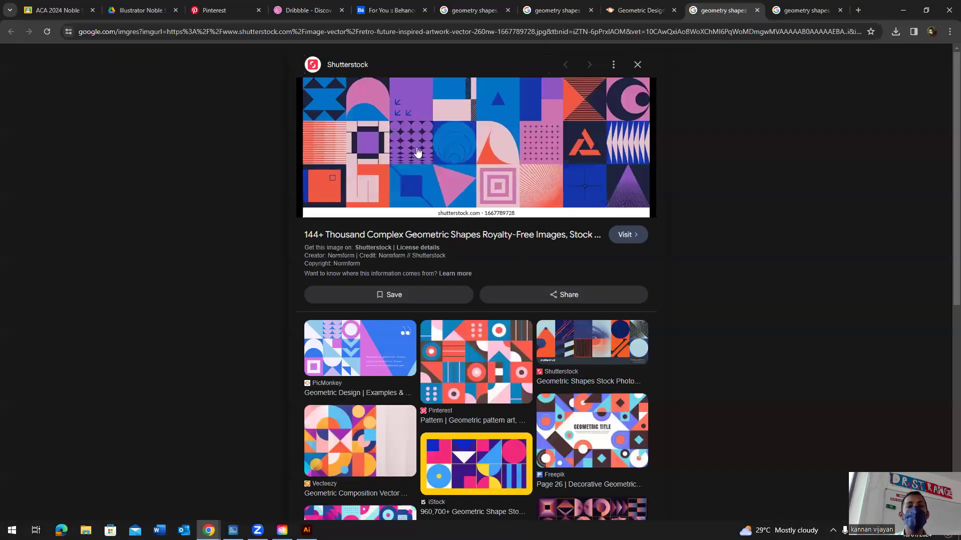
{"action": "key", "text": "ctrl+shift+Tab"}
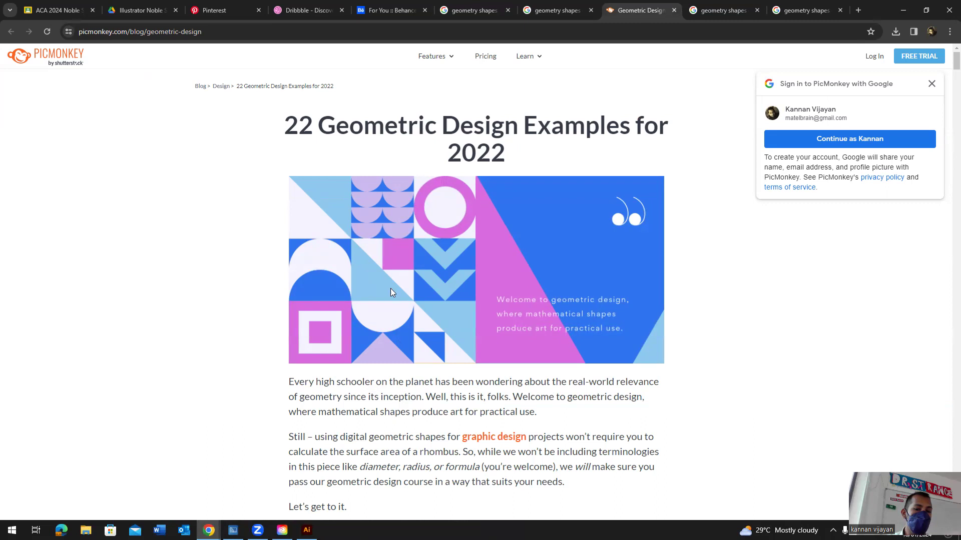
{"action": "scroll", "coordinate": [537, 273], "scroll_direction": "down", "scroll_amount": 10}
{"action": "scroll", "coordinate": [548, 282], "scroll_direction": "up", "scroll_amount": 8}
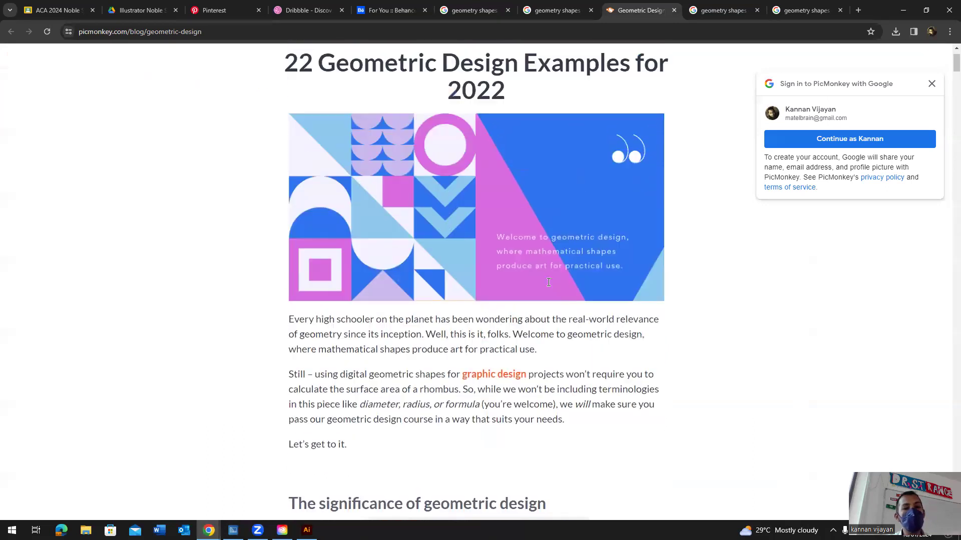
{"action": "scroll", "coordinate": [549, 282], "scroll_direction": "up", "scroll_amount": 1}
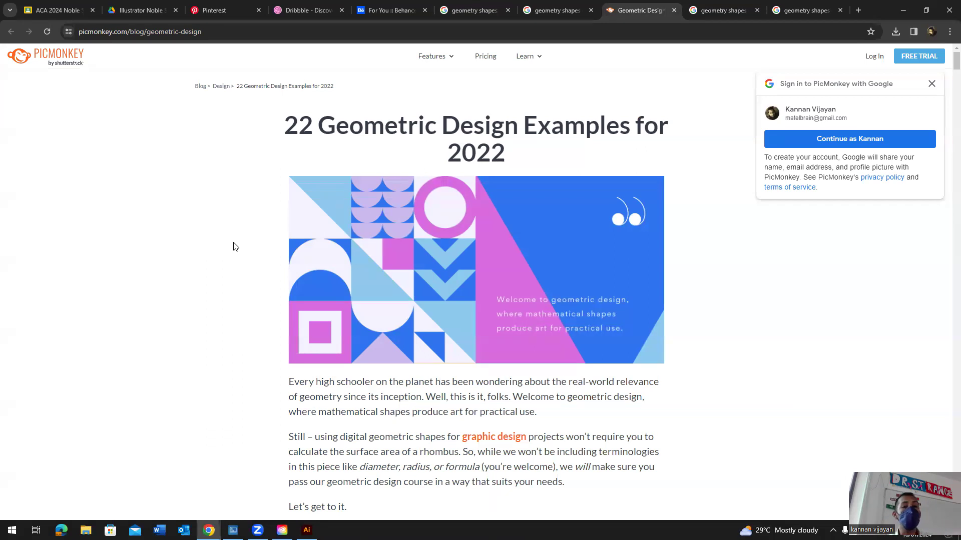
Compare the geometric shape designs in the open Google image results, the PicMonkey article and the Shutterstock preview.
{"action": "left_click", "coordinate": [565, 11]}
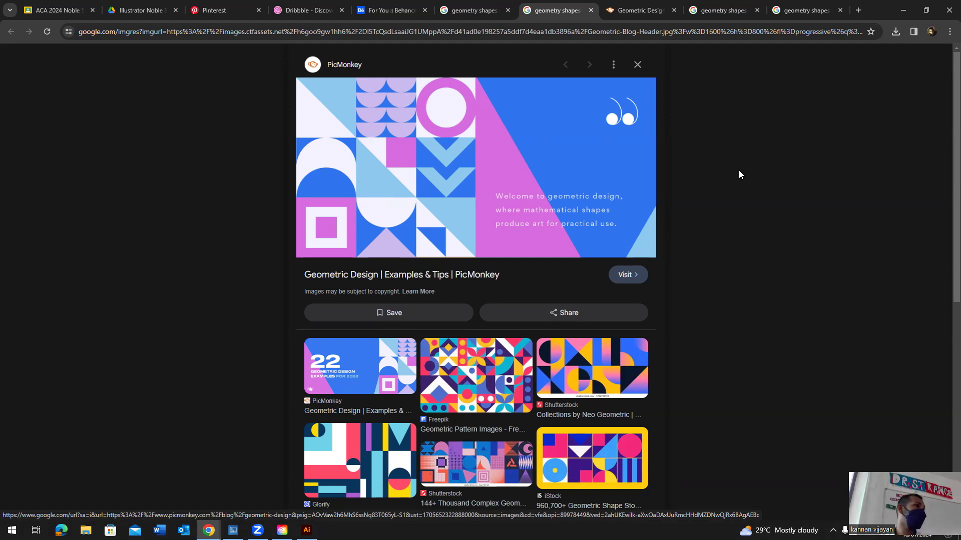
{"action": "scroll", "coordinate": [805, 160], "scroll_direction": "down", "scroll_amount": 5}
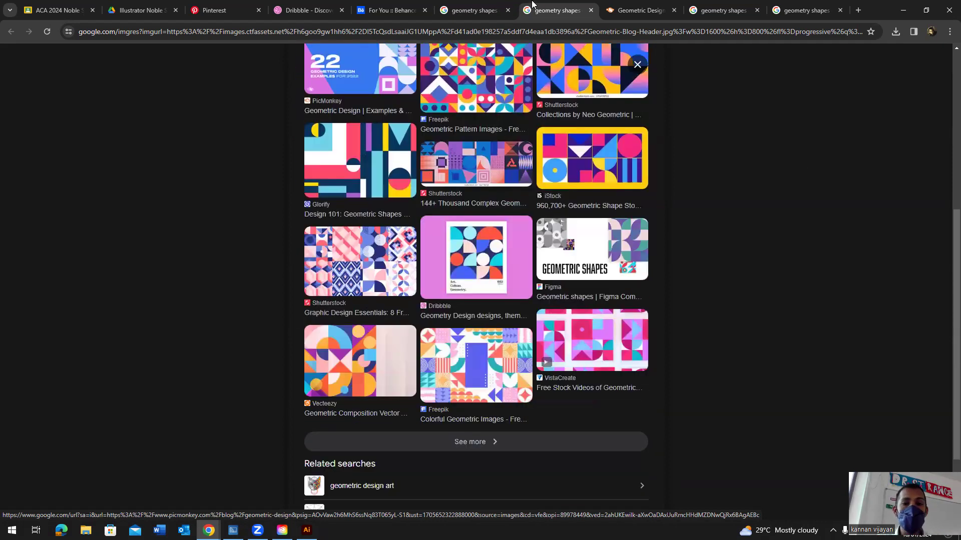
{"action": "left_click", "coordinate": [466, 11]}
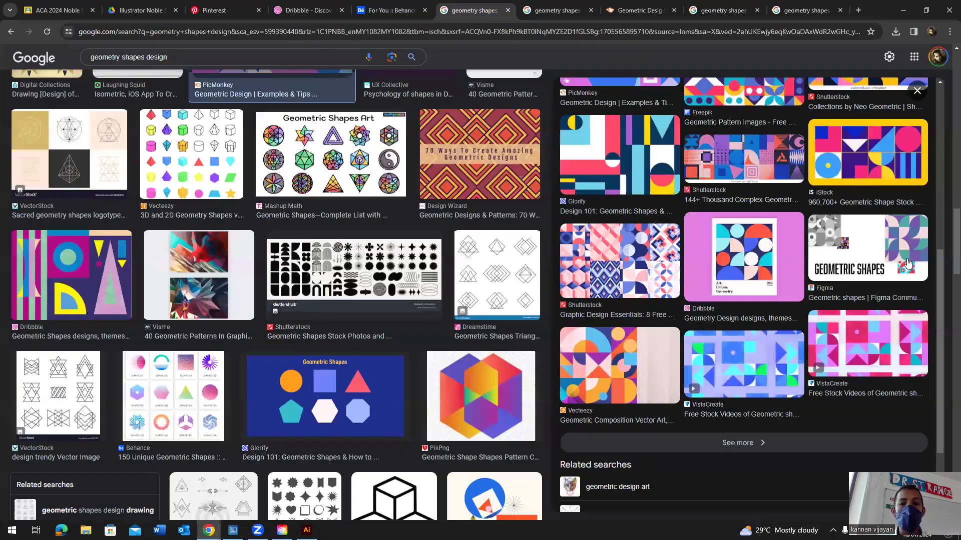
{"action": "scroll", "coordinate": [232, 330], "scroll_direction": "up", "scroll_amount": 5}
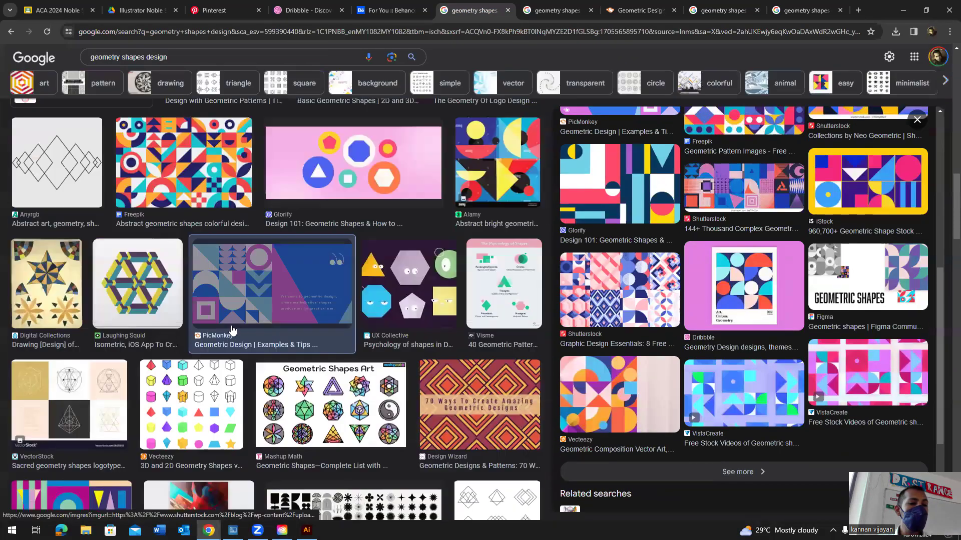
{"action": "scroll", "coordinate": [229, 320], "scroll_direction": "up", "scroll_amount": 5}
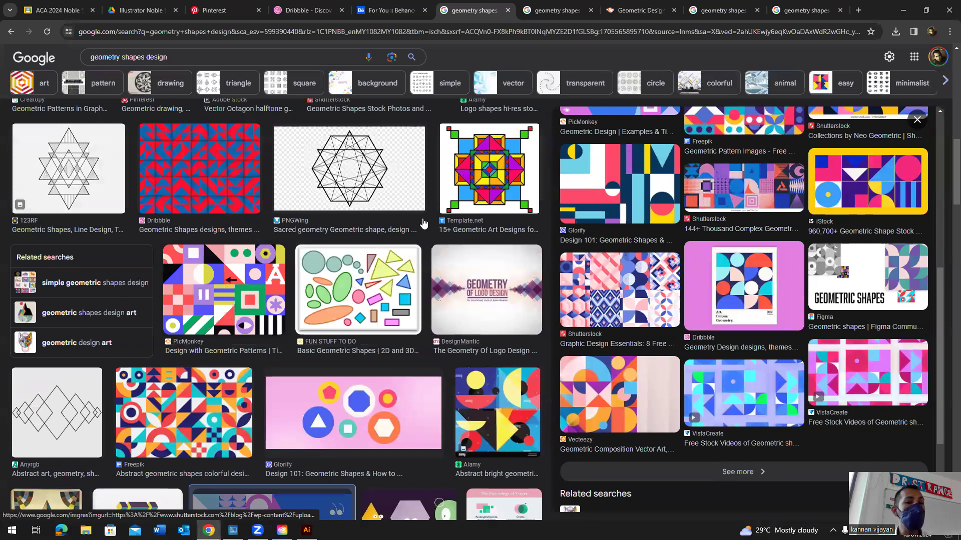
{"action": "left_click", "coordinate": [558, 10]}
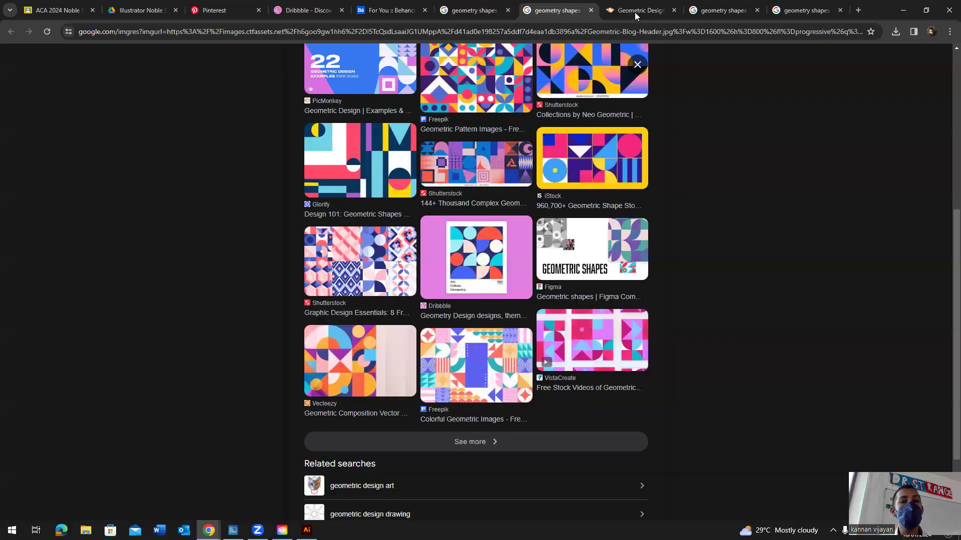
{"action": "left_click", "coordinate": [634, 12]}
{"action": "left_click", "coordinate": [723, 11]}
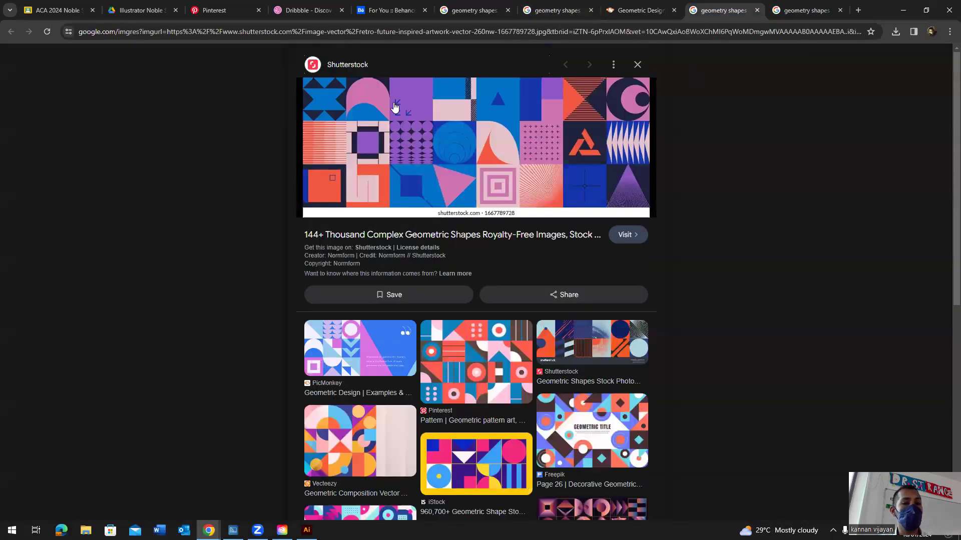
Switch to Illustrator and select the rectangle and each circle one at a time with the Selection tool, ending on the rectangle.
{"action": "left_click", "coordinate": [903, 13]}
{"action": "scroll", "coordinate": [395, 308], "scroll_direction": "up", "scroll_amount": 5}
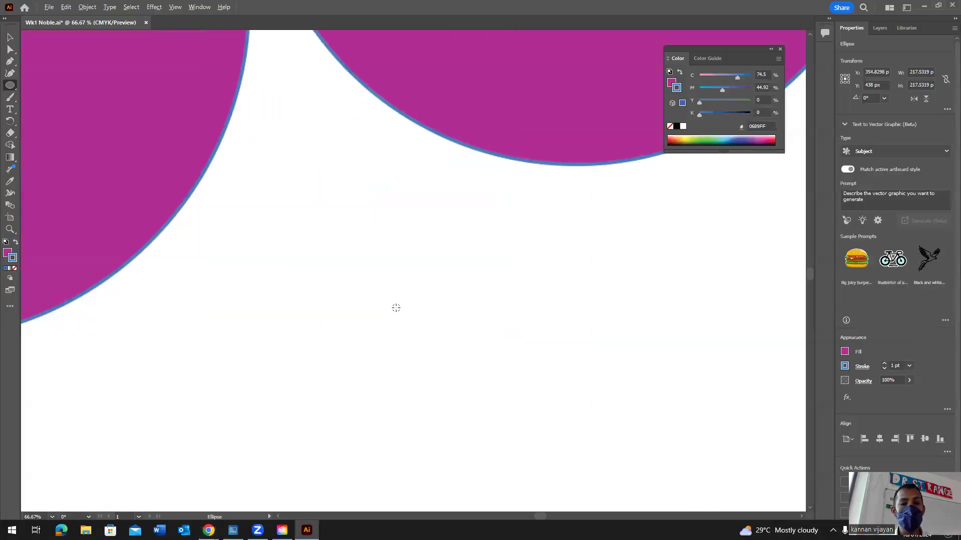
{"action": "scroll", "coordinate": [395, 307], "scroll_direction": "down", "scroll_amount": 3}
{"action": "scroll", "coordinate": [397, 305], "scroll_direction": "up", "scroll_amount": 2}
{"action": "scroll", "coordinate": [401, 300], "scroll_direction": "down", "scroll_amount": 3}
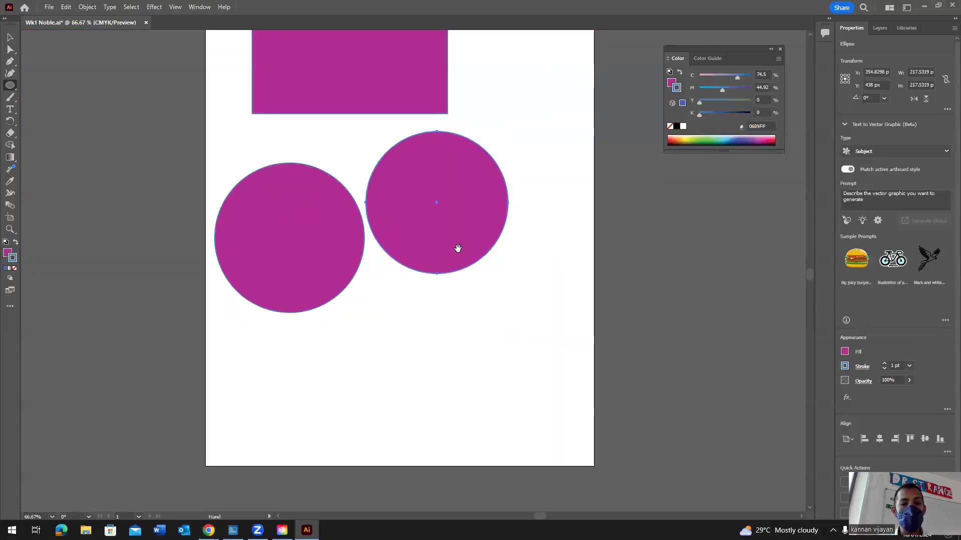
{"action": "left_click_drag", "start_coordinate": [458, 248], "coordinate": [476, 339]}
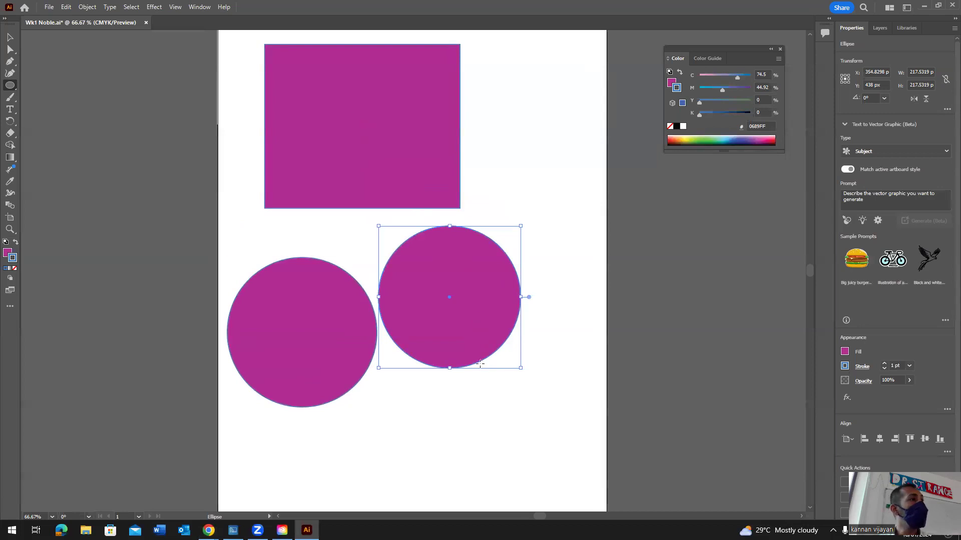
{"action": "left_click", "coordinate": [11, 40]}
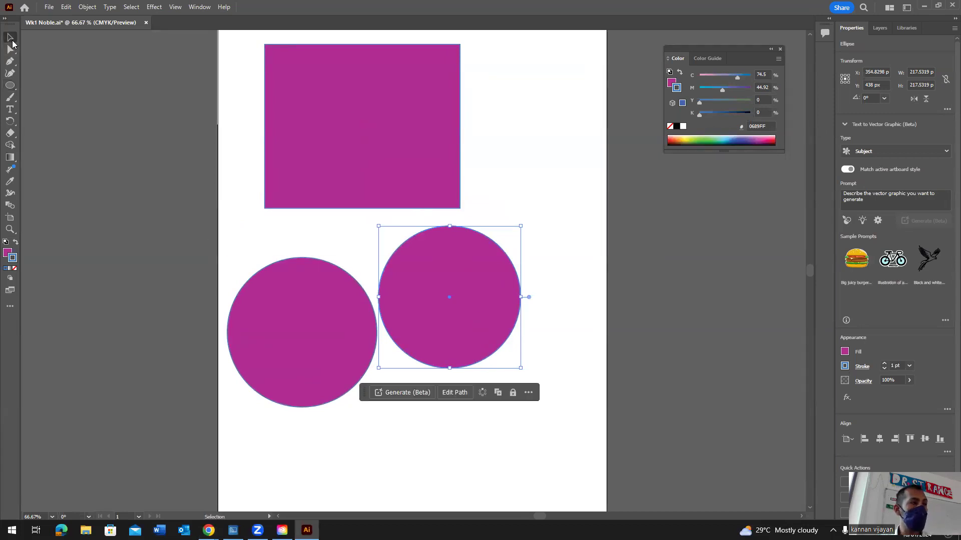
{"action": "left_click", "coordinate": [382, 166]}
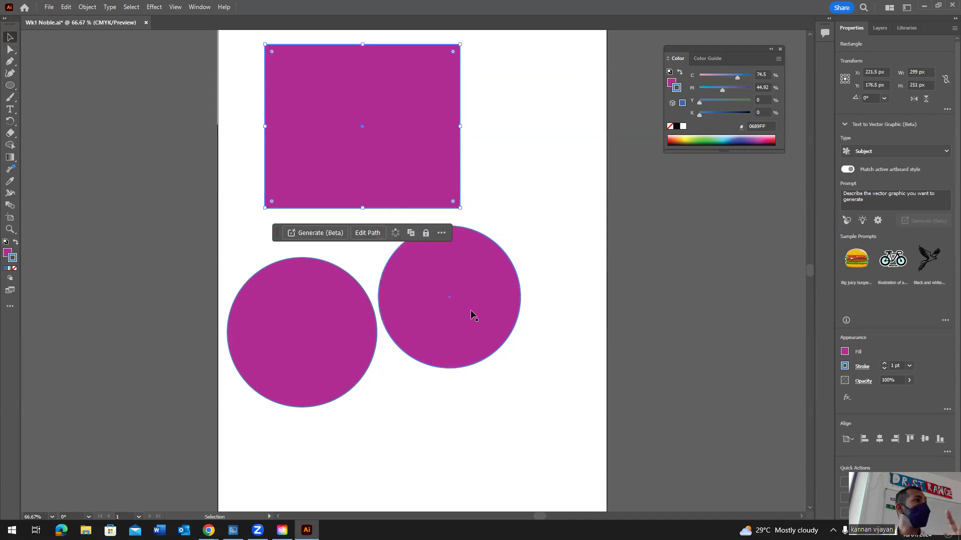
{"action": "left_click", "coordinate": [405, 293]}
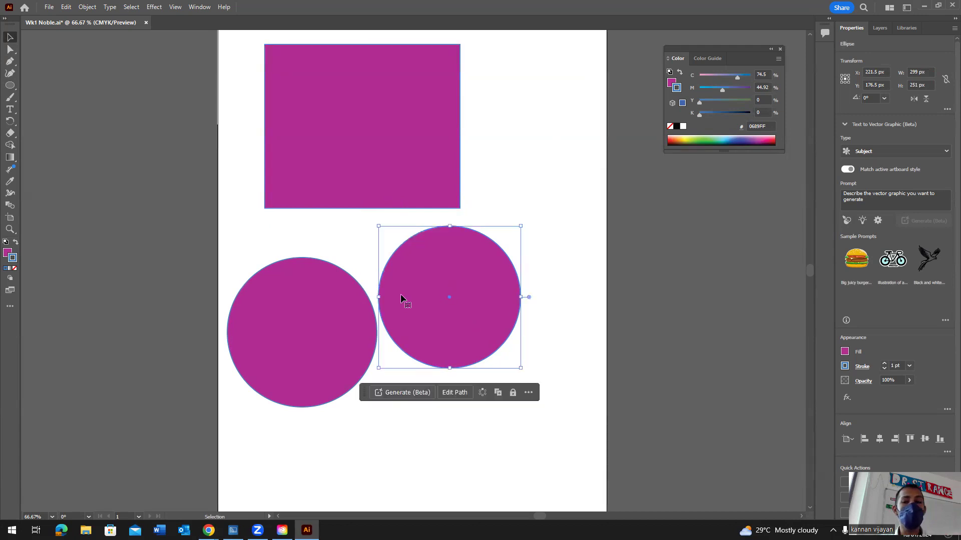
{"action": "left_click", "coordinate": [330, 302]}
{"action": "left_click", "coordinate": [370, 145]}
{"action": "left_click", "coordinate": [462, 281]}
{"action": "left_click", "coordinate": [322, 307]}
{"action": "left_click", "coordinate": [367, 148]}
{"action": "left_click", "coordinate": [495, 277]}
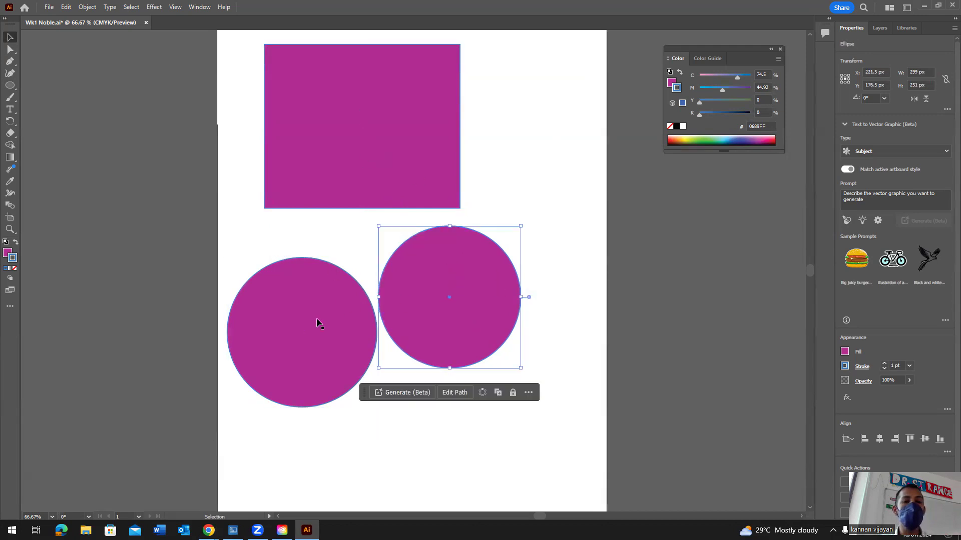
{"action": "left_click", "coordinate": [284, 327]}
{"action": "left_click", "coordinate": [324, 159]}
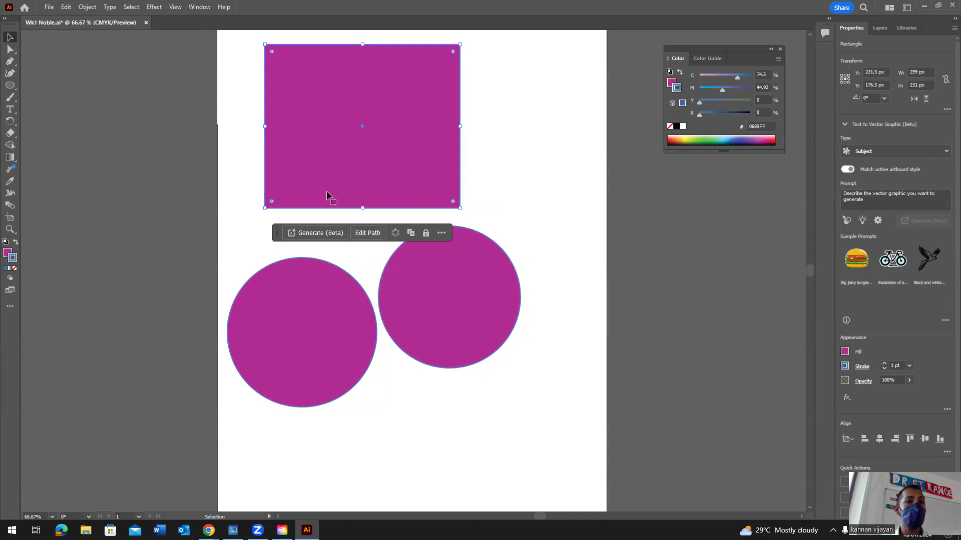
{"action": "left_click", "coordinate": [278, 339]}
{"action": "left_click", "coordinate": [453, 300]}
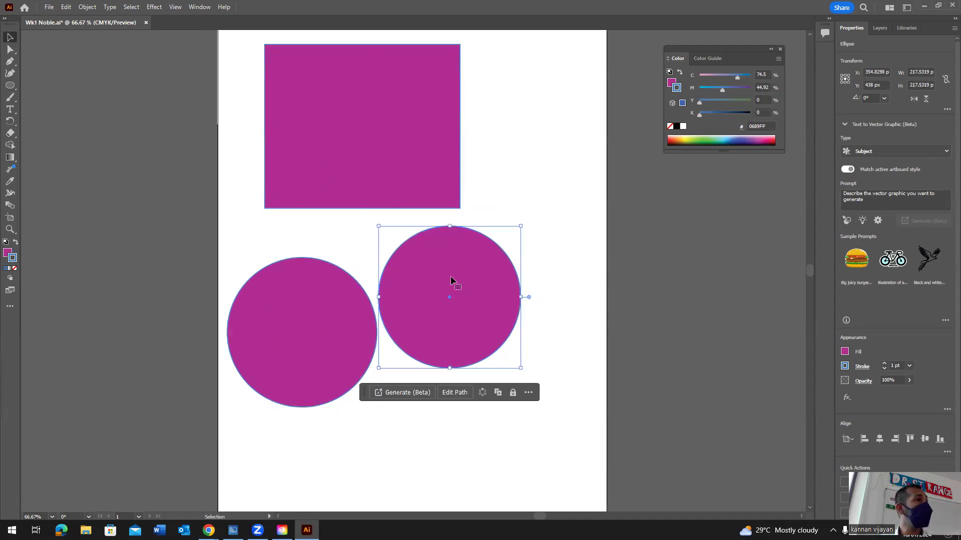
{"action": "left_click", "coordinate": [417, 139]}
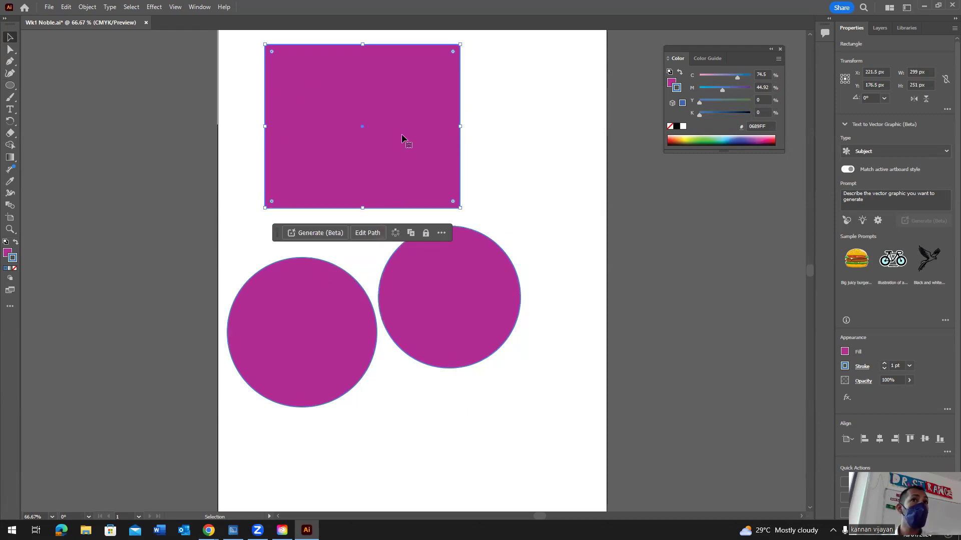
{"action": "left_click", "coordinate": [296, 316]}
{"action": "left_click", "coordinate": [501, 298]}
{"action": "left_click", "coordinate": [369, 104]}
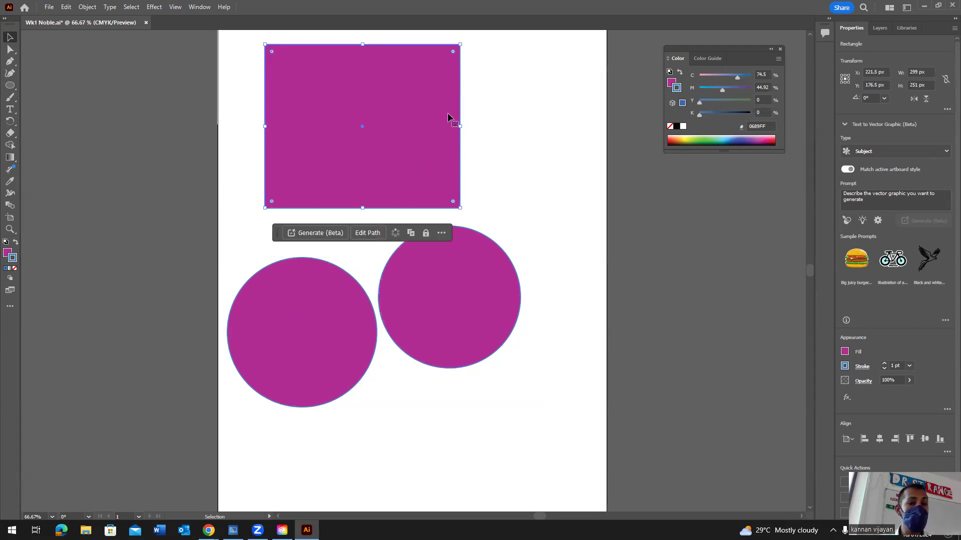
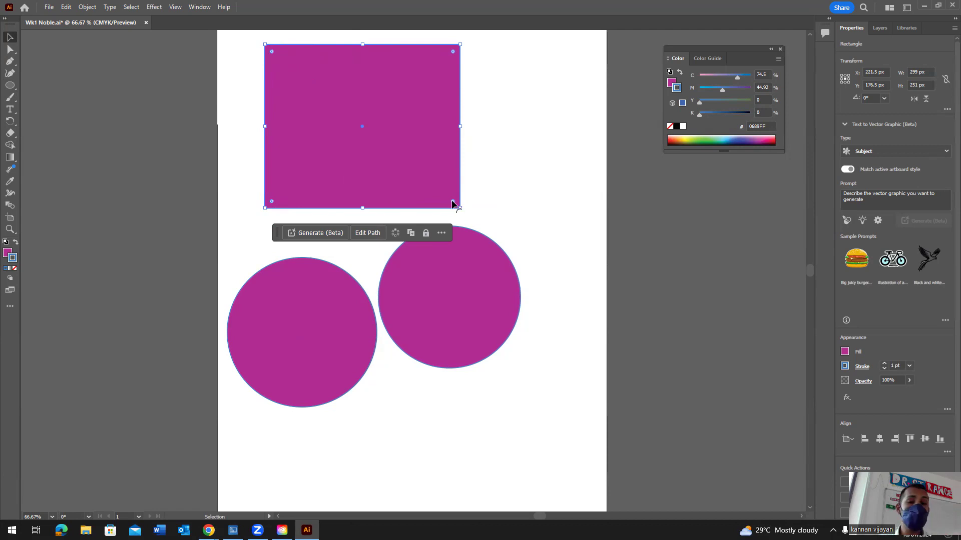
Try rounding all four corners of the rectangle together to their maximum radius, and undo the rounding.
{"action": "left_click_drag", "start_coordinate": [452, 202], "coordinate": [379, 85]}
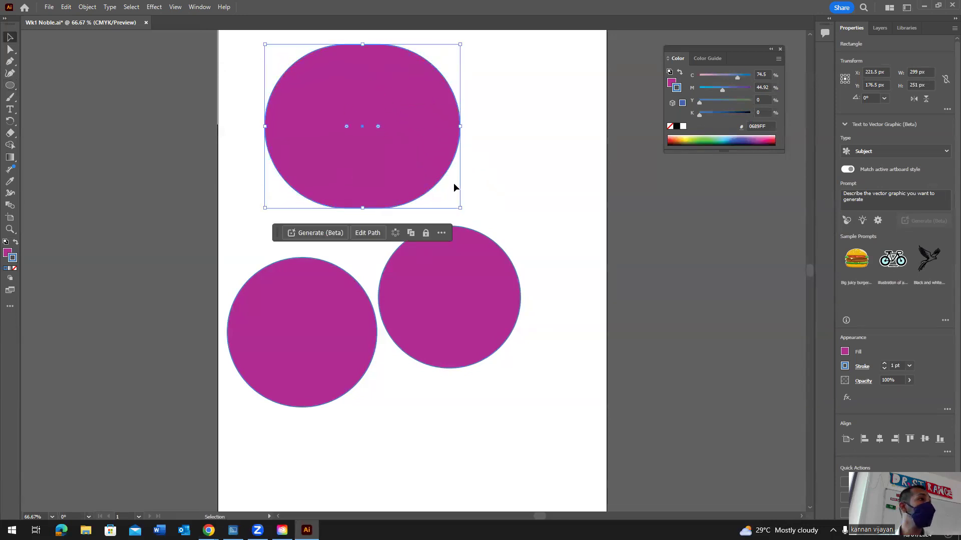
{"action": "key", "text": "a"}
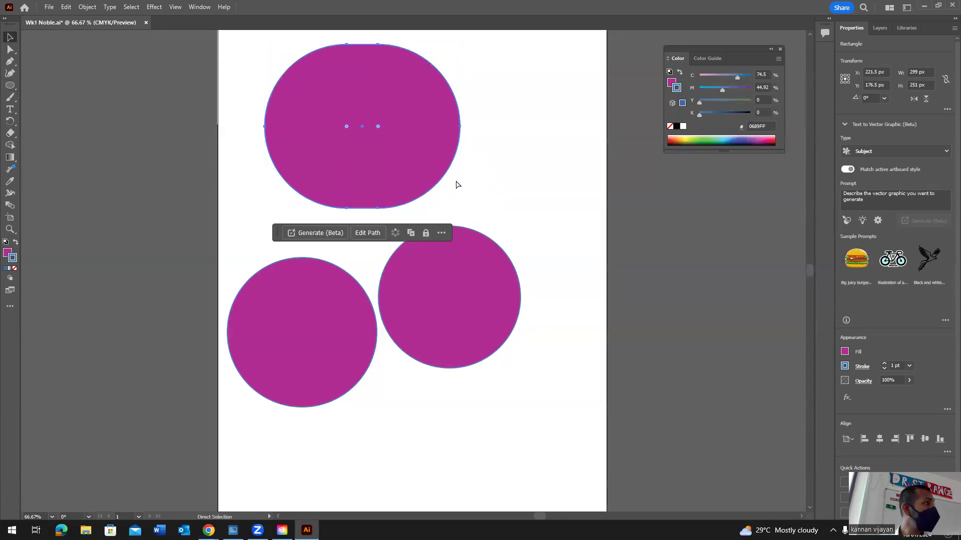
{"action": "key", "text": "ctrl+z"}
{"action": "key", "text": "v"}
Try rounding only the rectangle's lower-right corner, and undo the changes to restore its square corners.
{"action": "left_click_drag", "start_coordinate": [450, 199], "coordinate": [504, 231]}
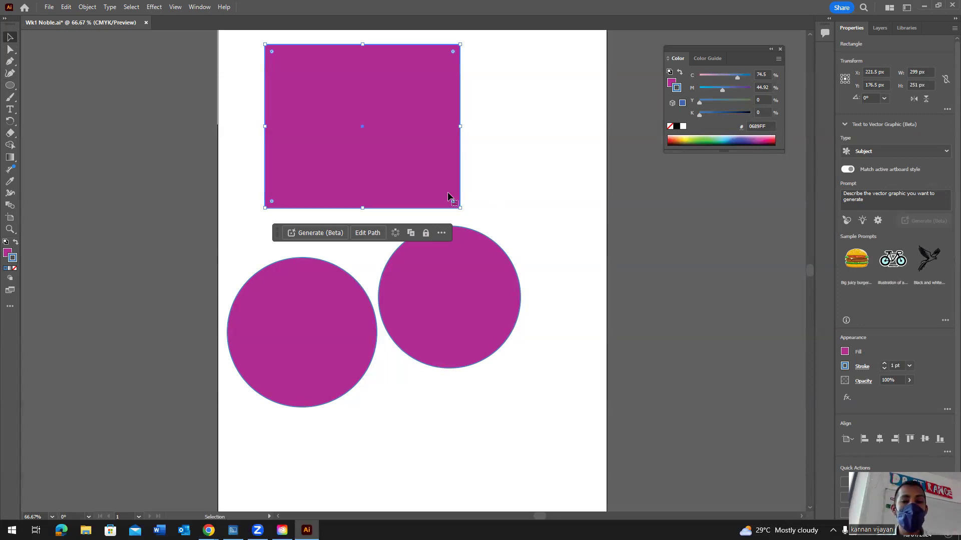
{"action": "left_click_drag", "start_coordinate": [448, 193], "coordinate": [488, 234]}
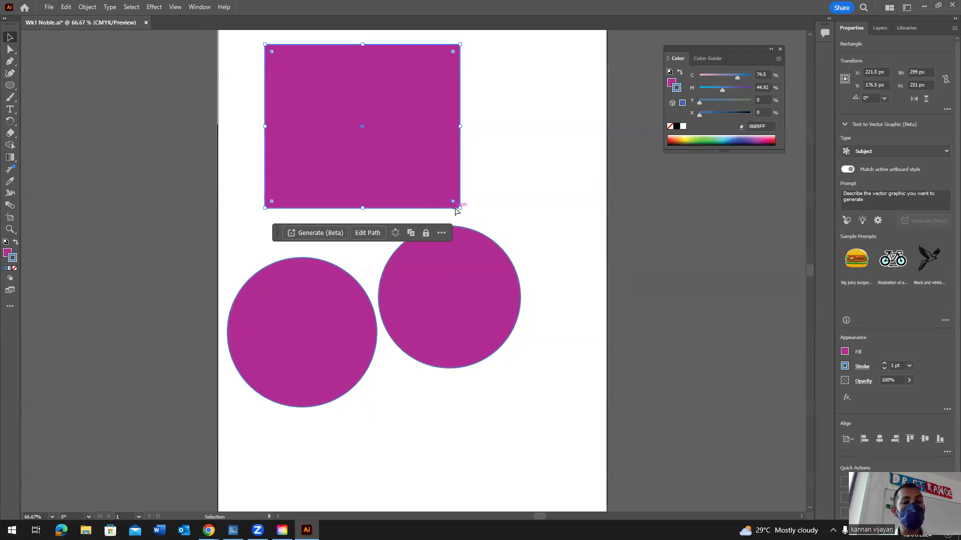
{"action": "scroll", "coordinate": [455, 208], "scroll_direction": "left", "scroll_amount": 1}
{"action": "scroll", "coordinate": [487, 205], "scroll_direction": "up", "scroll_amount": 2}
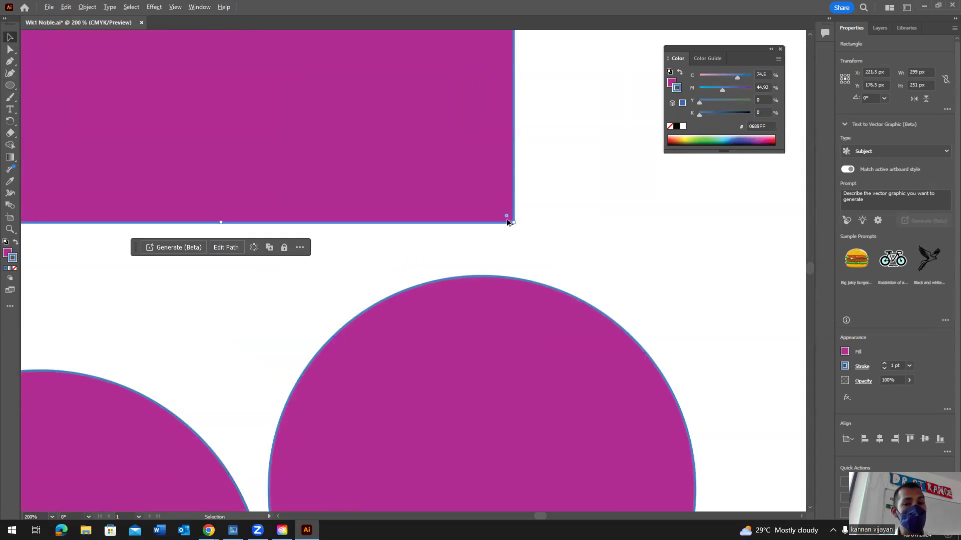
{"action": "scroll", "coordinate": [507, 222], "scroll_direction": "down", "scroll_amount": 3}
{"action": "scroll", "coordinate": [500, 221], "scroll_direction": "up", "scroll_amount": 1}
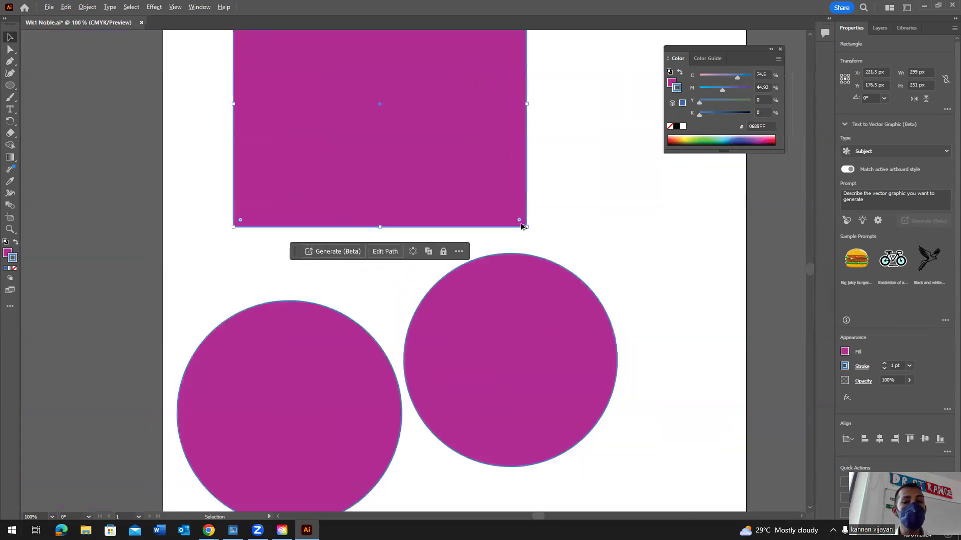
{"action": "mouse_move", "coordinate": [521, 225]}
{"action": "left_mouse_down"}
{"action": "mouse_move", "coordinate": [506, 208]}
{"action": "mouse_move", "coordinate": [525, 226]}
{"action": "left_mouse_up"}
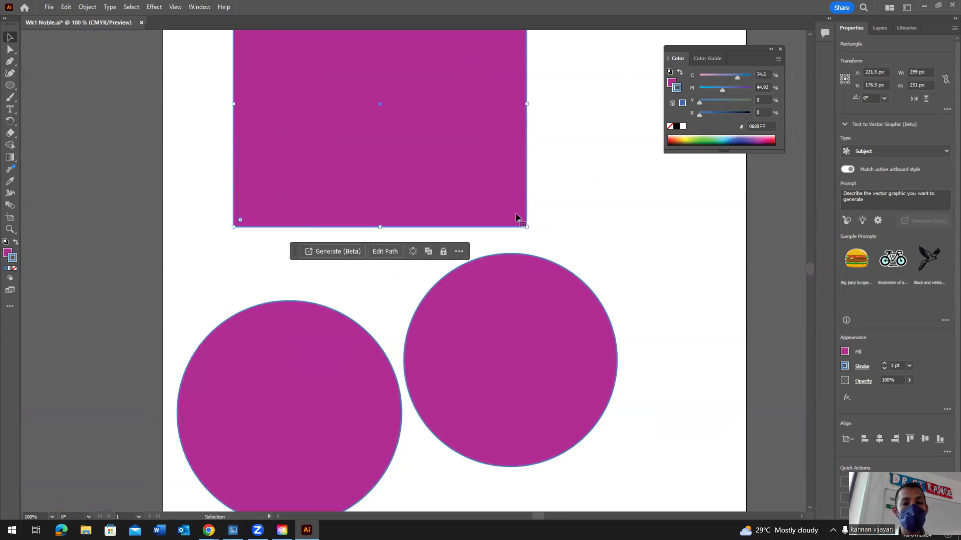
{"action": "left_click_drag", "start_coordinate": [520, 222], "coordinate": [281, 11]}
{"action": "scroll", "coordinate": [467, 229], "scroll_direction": "down", "scroll_amount": 3}
{"action": "scroll", "coordinate": [480, 223], "scroll_direction": "up", "scroll_amount": 8}
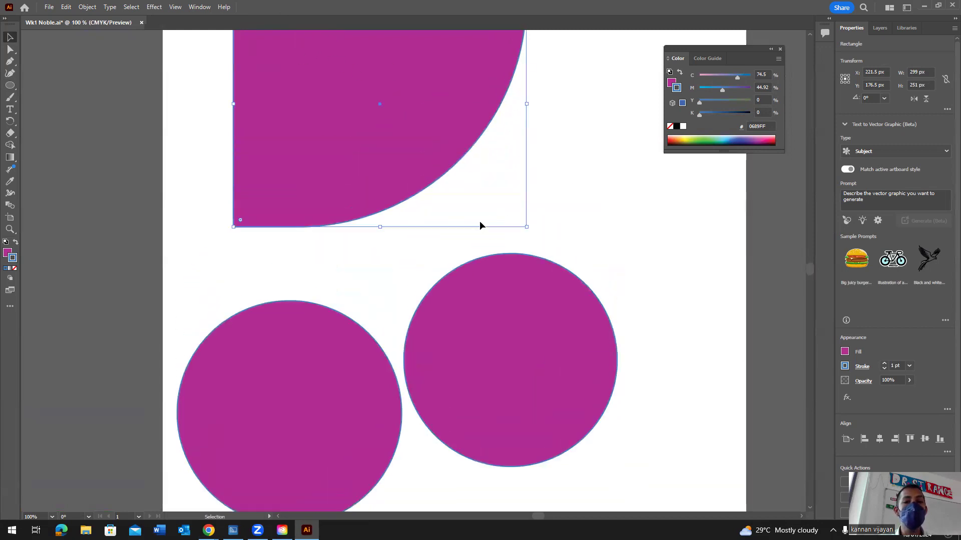
{"action": "mouse_move", "coordinate": [378, 223]}
{"action": "left_mouse_down"}
{"action": "mouse_move", "coordinate": [355, 197]}
{"action": "mouse_move", "coordinate": [388, 233]}
{"action": "mouse_move", "coordinate": [369, 220]}
{"action": "left_mouse_up"}
{"action": "left_click_drag", "start_coordinate": [290, 119], "coordinate": [386, 275]}
{"action": "key", "text": "ctrl+z"}
{"action": "key", "text": "ctrl+z"}
{"action": "key", "text": "ctrl+z"}
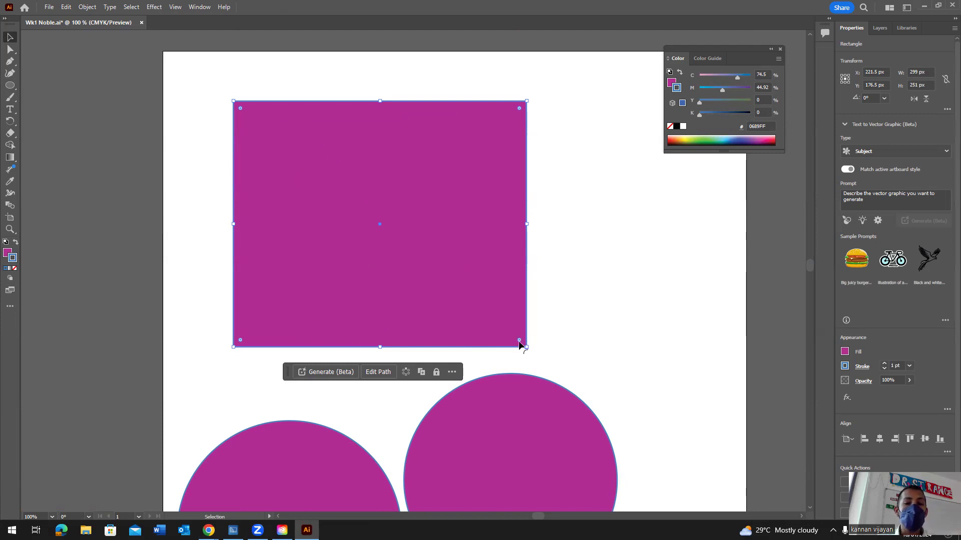
Repeat the single-corner rounding on the rectangle's lower-right corner with two different radii, undoing each attempt.
{"action": "left_click_drag", "start_coordinate": [519, 340], "coordinate": [259, 131]}
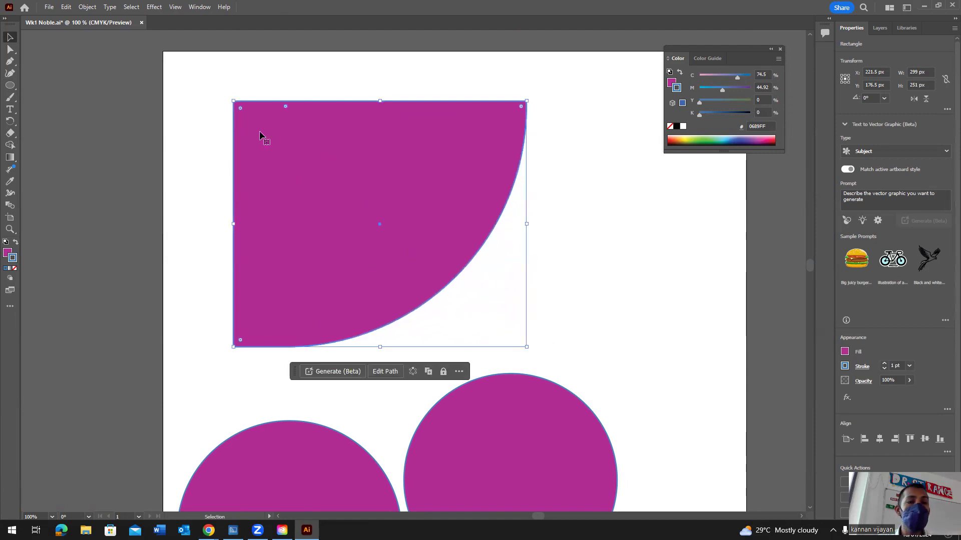
{"action": "key", "text": "ctrl+z"}
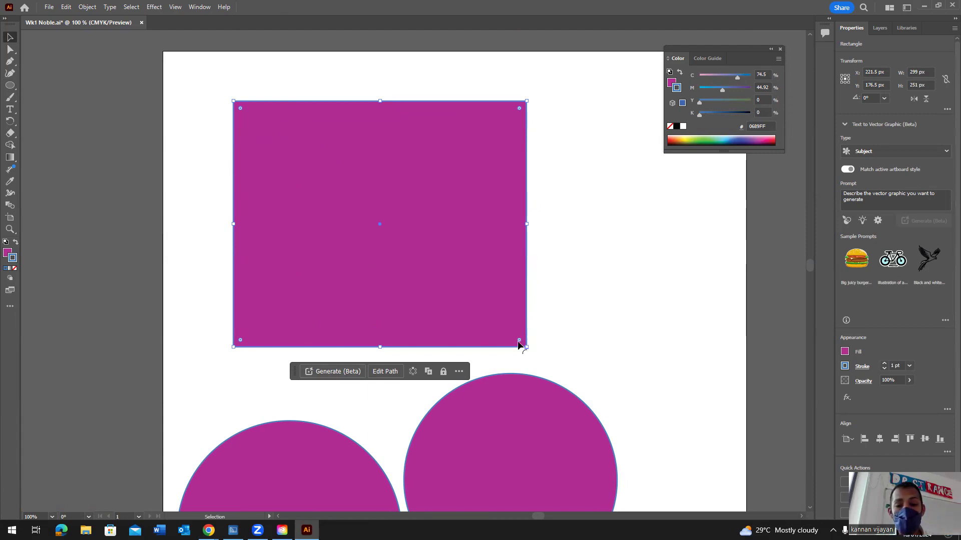
{"action": "left_click_drag", "start_coordinate": [519, 340], "coordinate": [385, 248]}
{"action": "key", "text": "ctrl+z"}
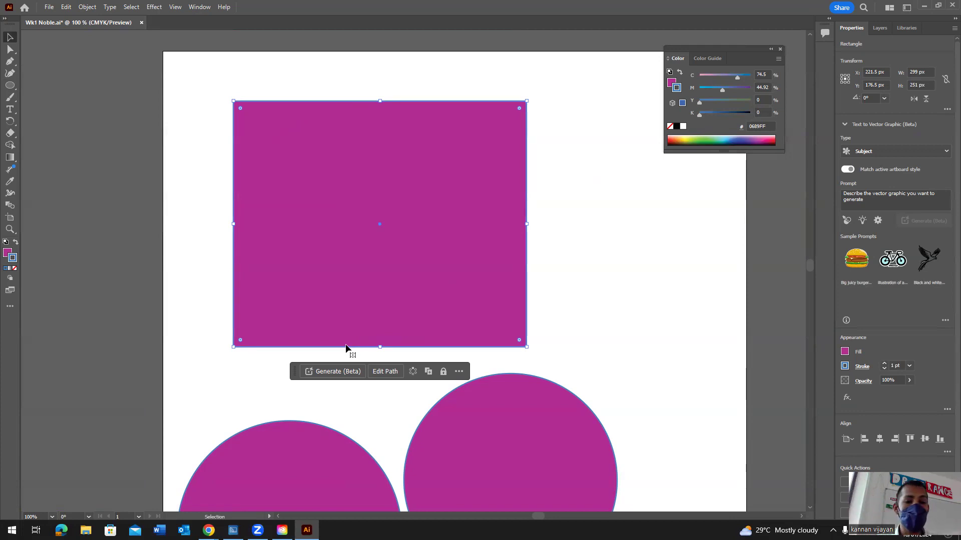
Round only the rectangle's lower-right corner to a radius of about 229 px and deselect the shape.
{"action": "left_click_drag", "start_coordinate": [518, 341], "coordinate": [304, 116]}
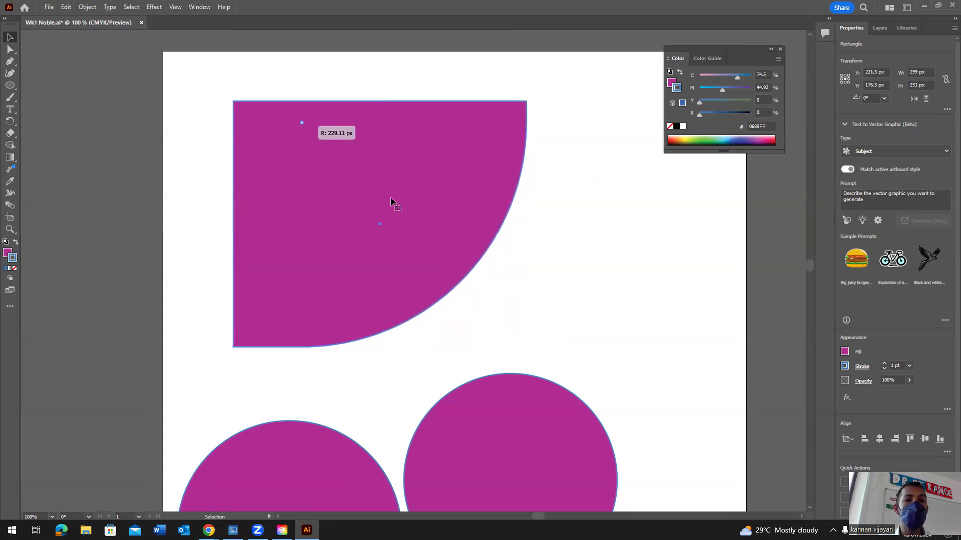
{"action": "left_click_drag", "start_coordinate": [390, 201], "coordinate": [391, 201]}
{"action": "left_click", "coordinate": [617, 281]}
{"action": "scroll", "coordinate": [599, 274], "scroll_direction": "down", "scroll_amount": 3}
{"action": "scroll", "coordinate": [595, 283], "scroll_direction": "up", "scroll_amount": 3}
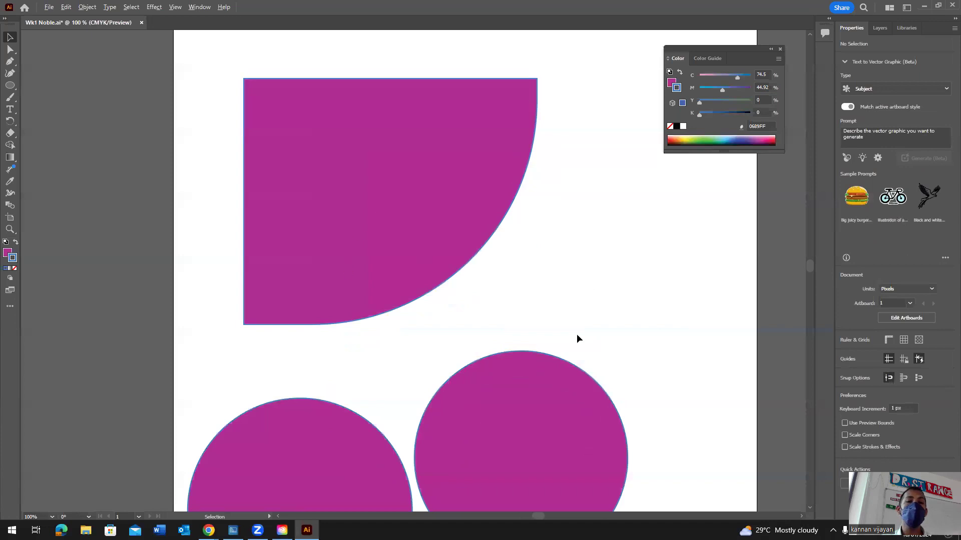
Duplicate the shape with the rounded corner, placing the copy overlapping the original, slightly below and to its right.
{"action": "scroll", "coordinate": [643, 273], "scroll_direction": "right", "scroll_amount": 3}
{"action": "scroll", "coordinate": [418, 258], "scroll_direction": "down", "scroll_amount": 3}
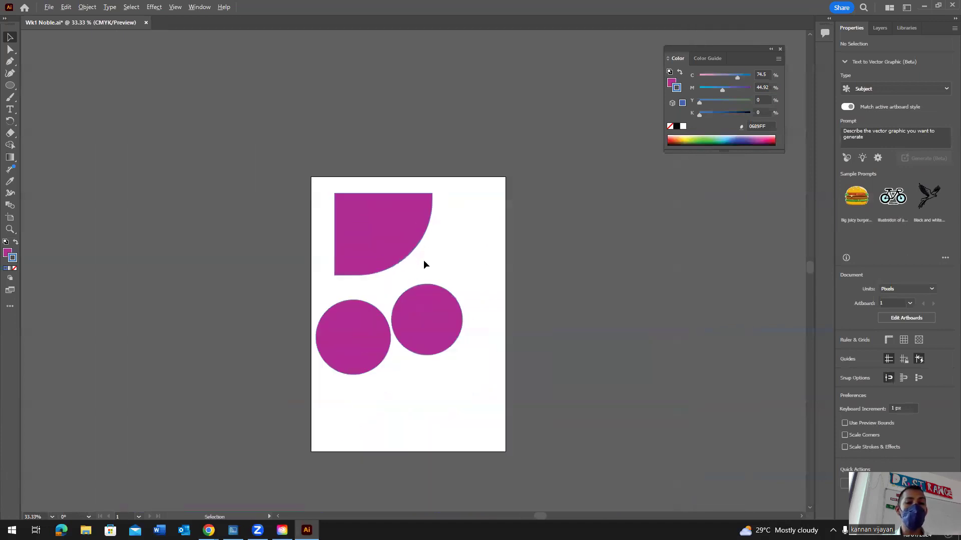
{"action": "scroll", "coordinate": [358, 233], "scroll_direction": "up", "scroll_amount": 2}
{"action": "left_click_drag", "start_coordinate": [407, 232], "coordinate": [457, 264]}
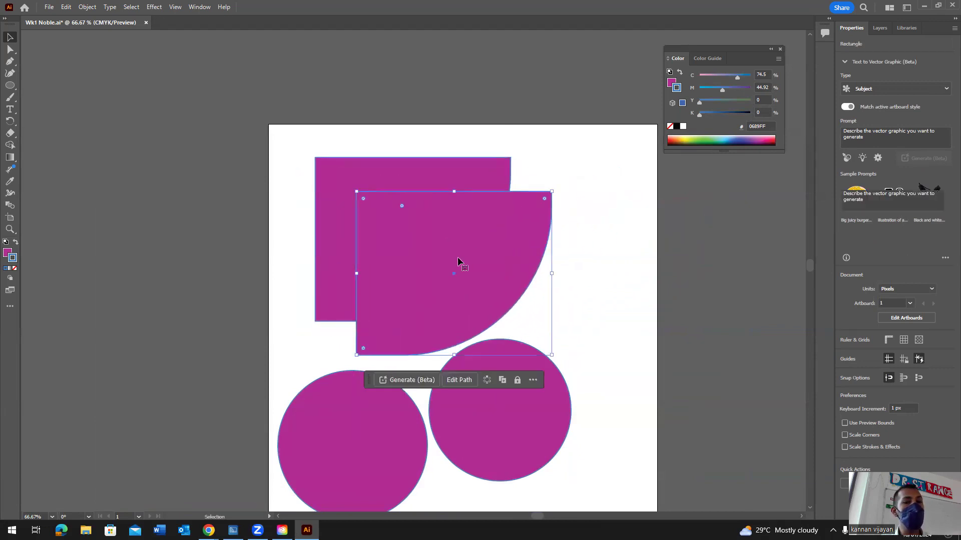
With nothing selected, try to change the overlapping shape's colour by setting the fill to dark green #034230.
{"action": "left_click", "coordinate": [646, 227]}
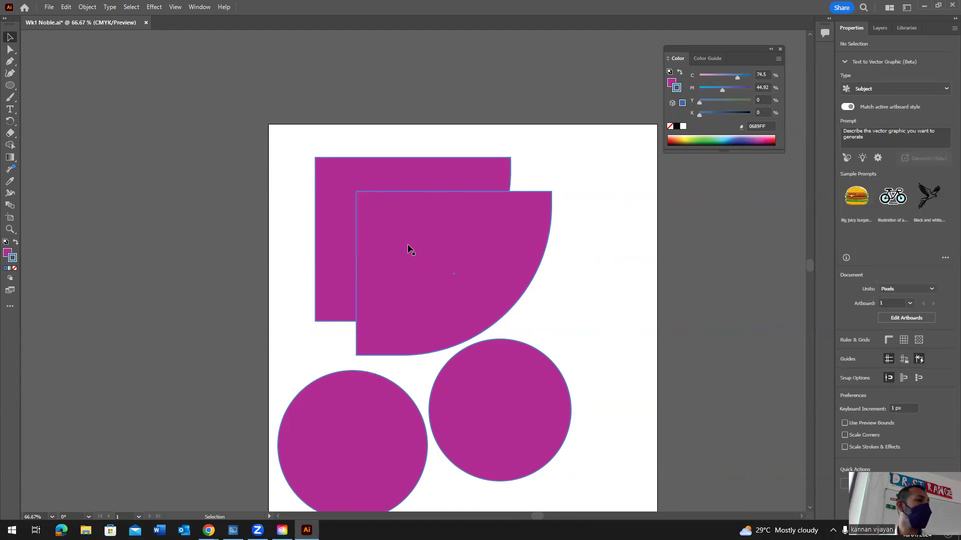
{"action": "left_click", "coordinate": [6, 253]}
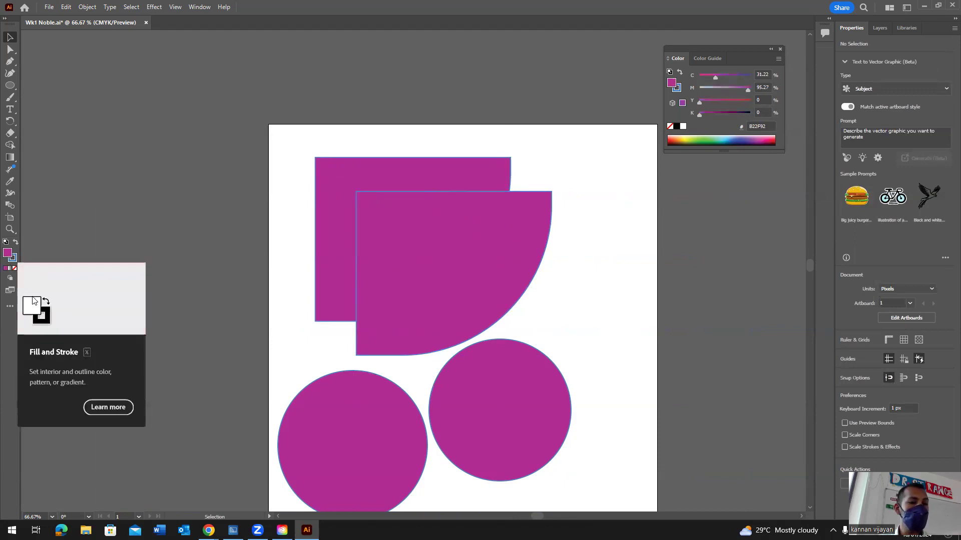
{"action": "double_click", "coordinate": [7, 253]}
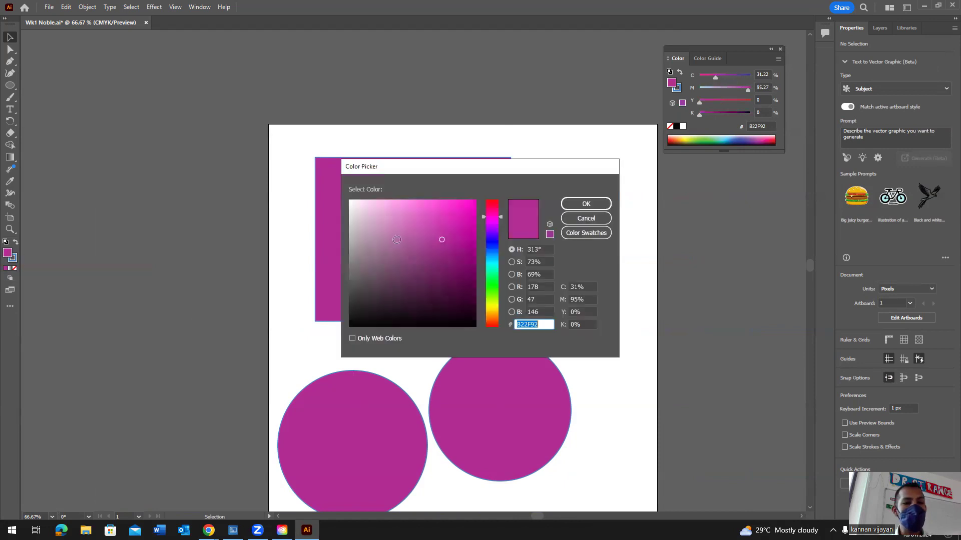
{"action": "mouse_move", "coordinate": [423, 254]}
{"action": "left_mouse_down"}
{"action": "mouse_move", "coordinate": [465, 270]}
{"action": "mouse_move", "coordinate": [469, 294]}
{"action": "left_mouse_up"}
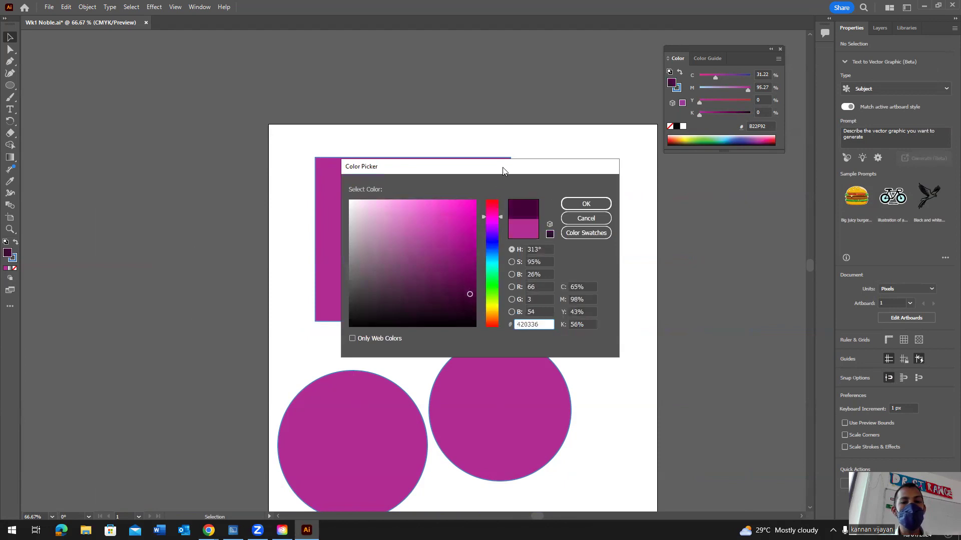
{"action": "left_click_drag", "start_coordinate": [503, 170], "coordinate": [201, 205]}
{"action": "left_click_drag", "start_coordinate": [190, 255], "coordinate": [199, 307]}
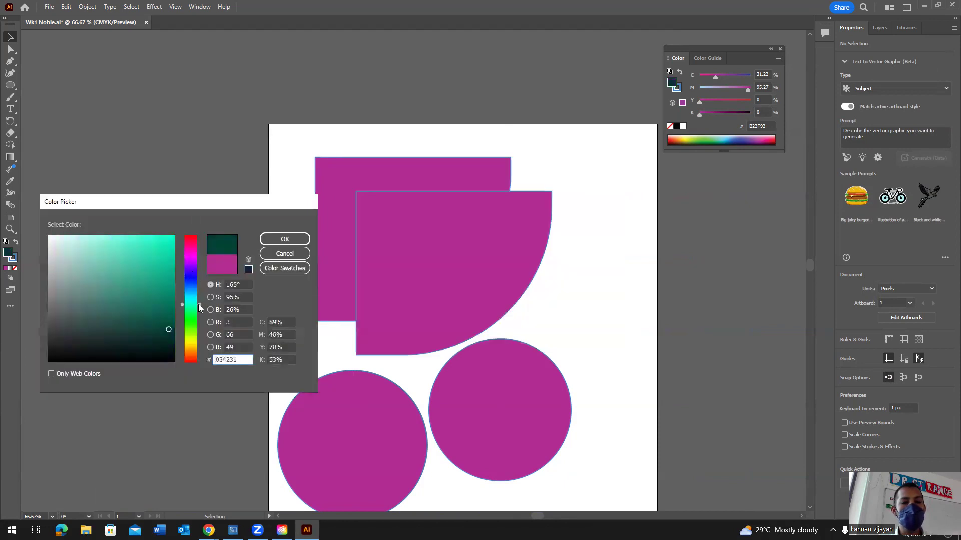
{"action": "left_click_drag", "start_coordinate": [254, 201], "coordinate": [267, 183]}
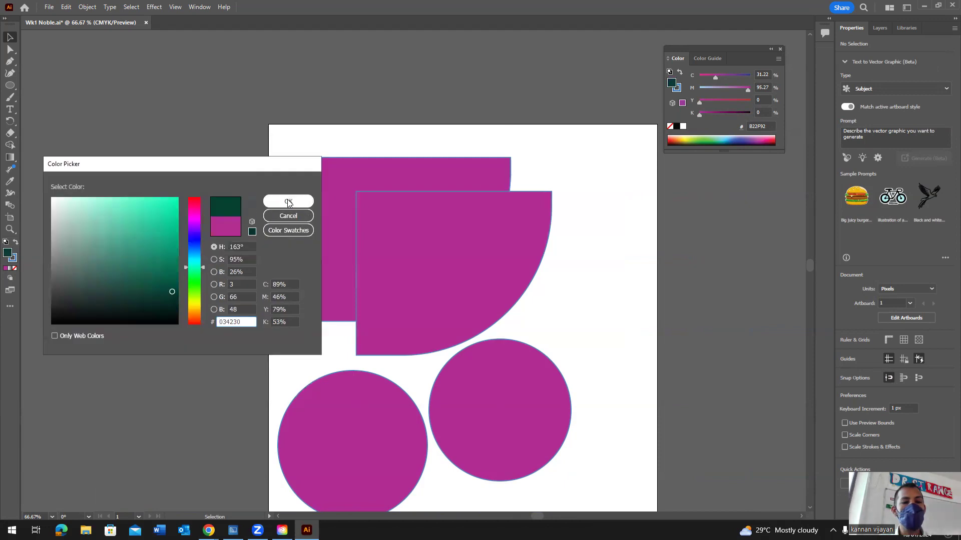
{"action": "left_click", "coordinate": [285, 201]}
Fill the front shape with the rounded corner in dark purple #5B074B and deselect it.
{"action": "left_click", "coordinate": [480, 263]}
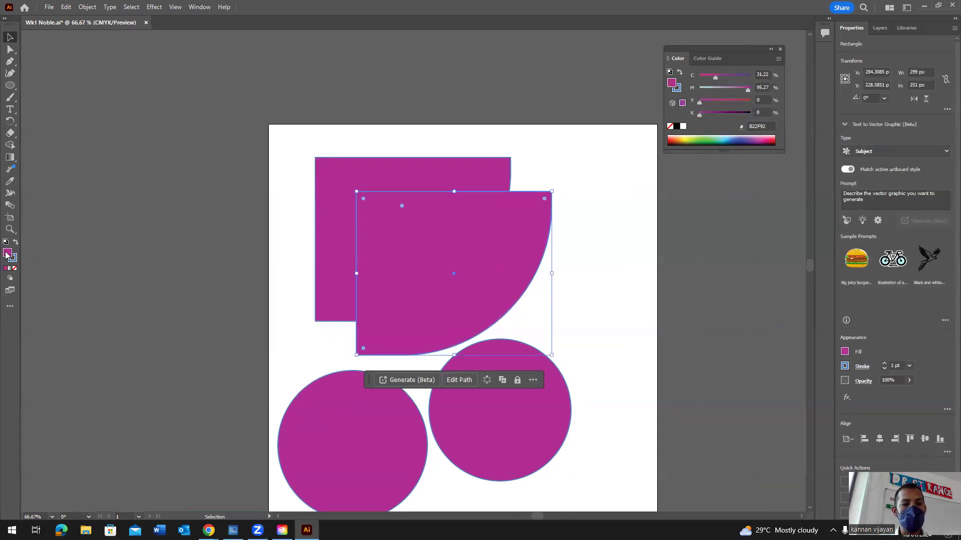
{"action": "double_click", "coordinate": [7, 254]}
{"action": "left_click_drag", "start_coordinate": [151, 244], "coordinate": [169, 278]}
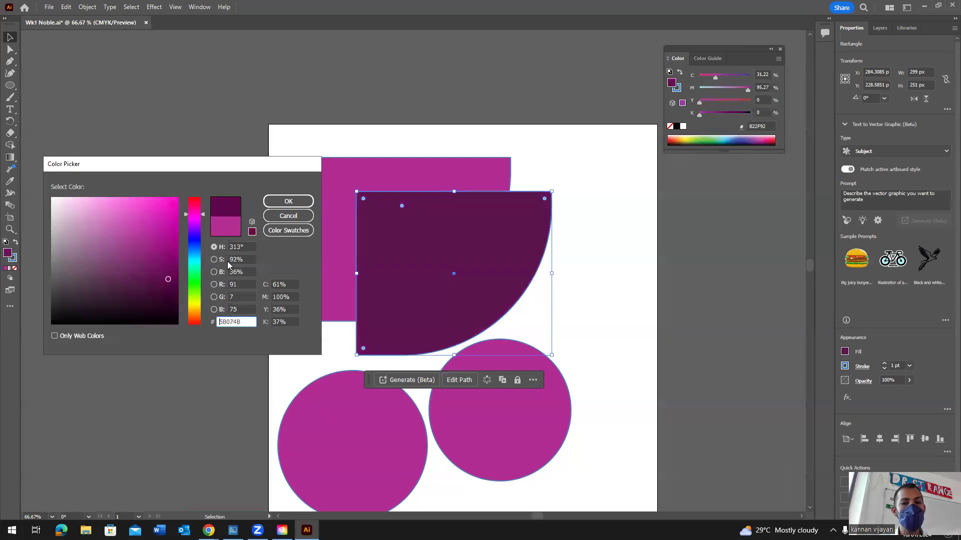
{"action": "left_click", "coordinate": [285, 200]}
{"action": "left_click", "coordinate": [615, 216]}
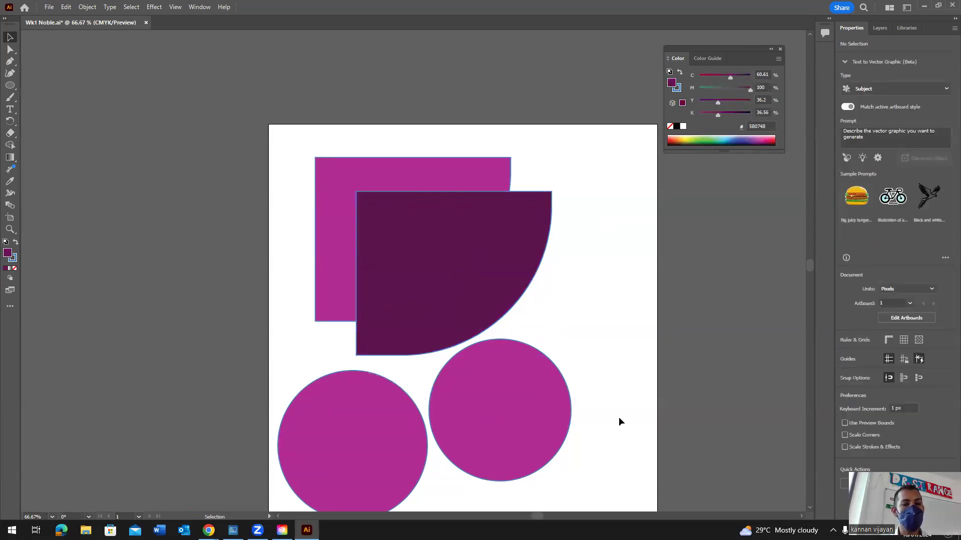
Move the right-hand circle onto the overlapping shapes and shrink it about its centre to about 96.5 px in diameter.
{"action": "scroll", "coordinate": [584, 330], "scroll_direction": "down", "scroll_amount": 2}
{"action": "scroll", "coordinate": [583, 331], "scroll_direction": "up", "scroll_amount": 2}
{"action": "left_click_drag", "start_coordinate": [637, 384], "coordinate": [570, 329]}
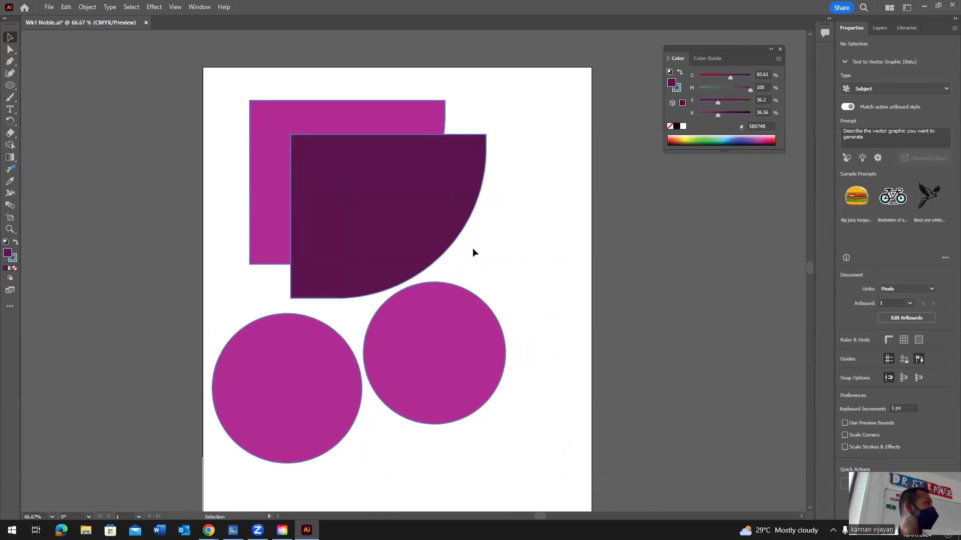
{"action": "left_click", "coordinate": [447, 369]}
{"action": "left_click_drag", "start_coordinate": [460, 383], "coordinate": [363, 208]}
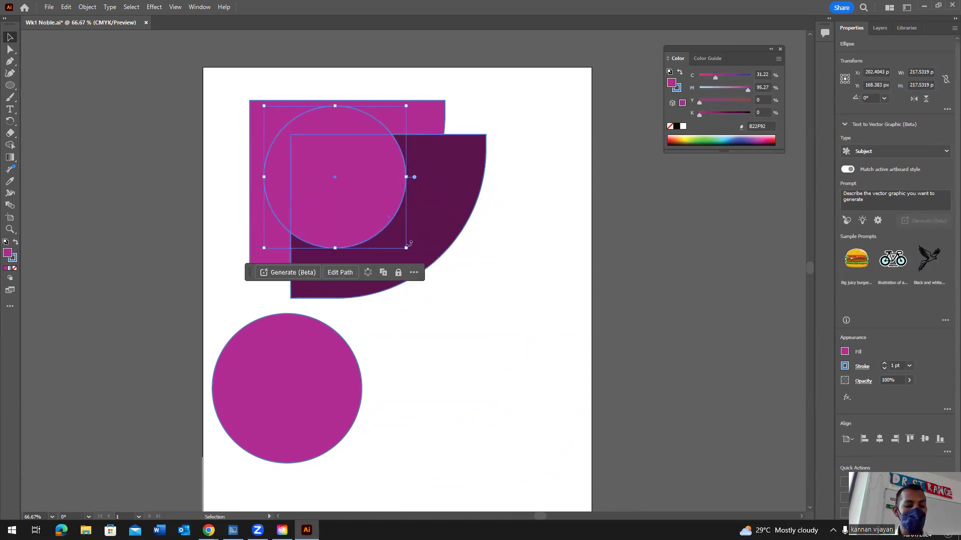
{"action": "left_click_drag", "start_coordinate": [406, 250], "coordinate": [365, 254]}
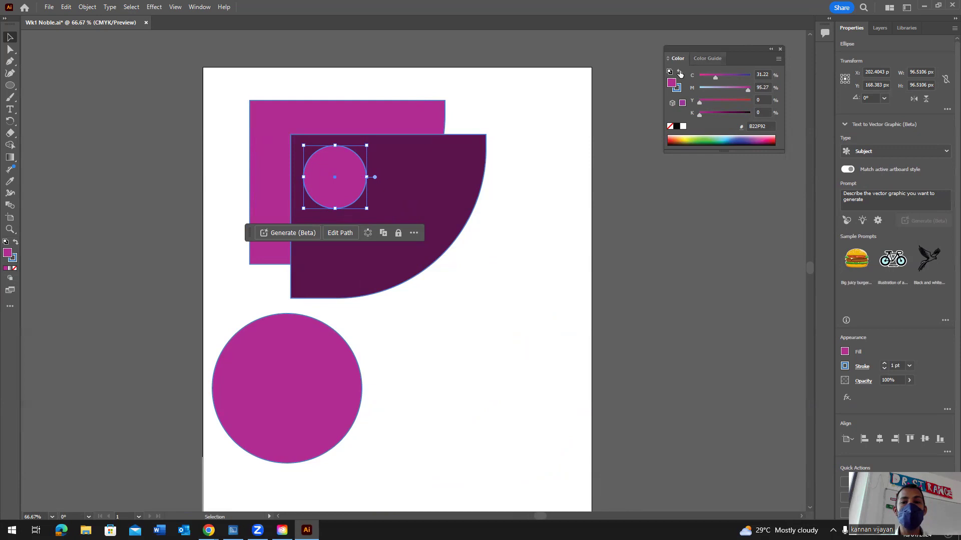
Fill the small circle with light pink #FF99EC and deselect it.
{"action": "double_click", "coordinate": [7, 254]}
{"action": "left_click_drag", "start_coordinate": [121, 223], "coordinate": [105, 198]}
{"action": "left_click", "coordinate": [300, 199]}
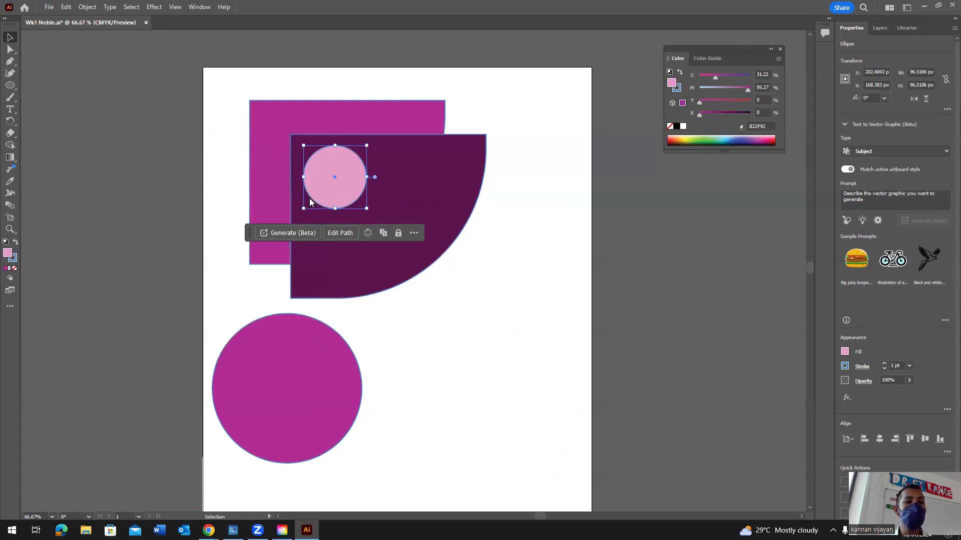
{"action": "left_click", "coordinate": [548, 316]}
Rotate the dark purple shape clockwise about its centre until its curved side faces left, and deselect it.
{"action": "scroll", "coordinate": [396, 349], "scroll_direction": "down", "scroll_amount": 1}
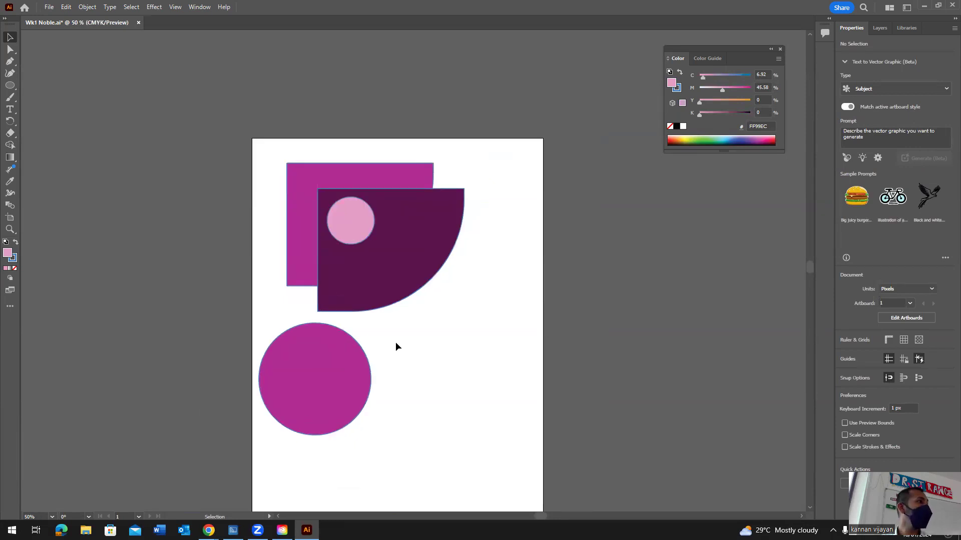
{"action": "left_click", "coordinate": [407, 280]}
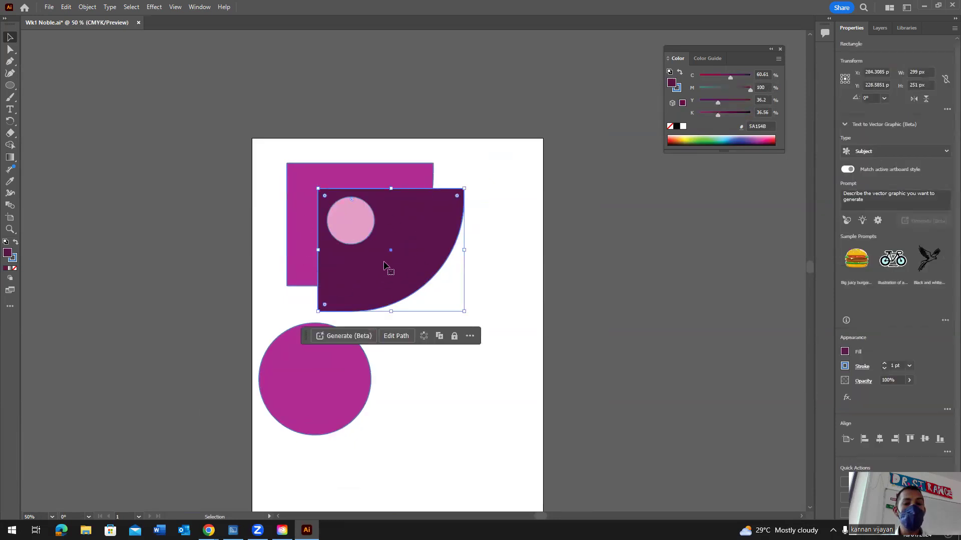
{"action": "scroll", "coordinate": [442, 312], "scroll_direction": "up", "scroll_amount": 3}
{"action": "scroll", "coordinate": [436, 314], "scroll_direction": "down", "scroll_amount": 2}
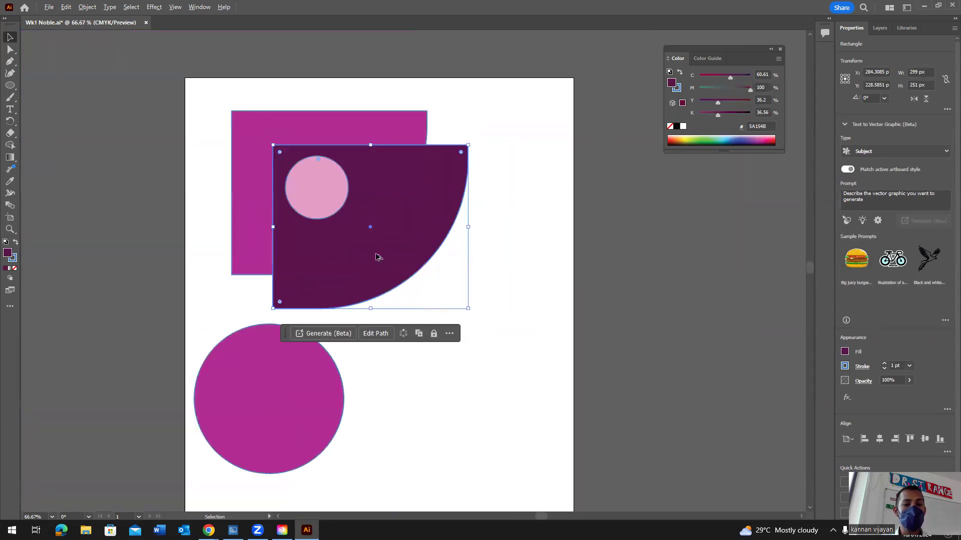
{"action": "key", "text": "w"}
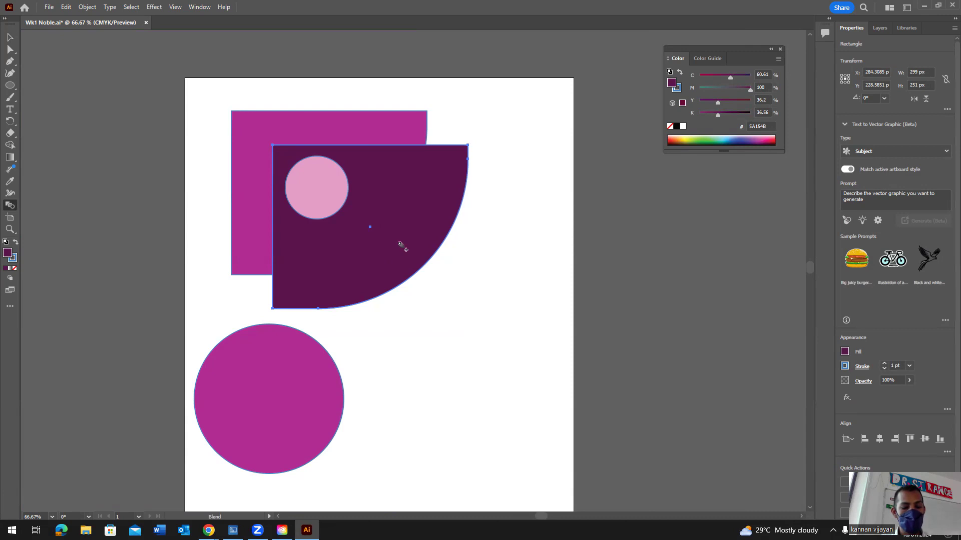
{"action": "key", "text": "v"}
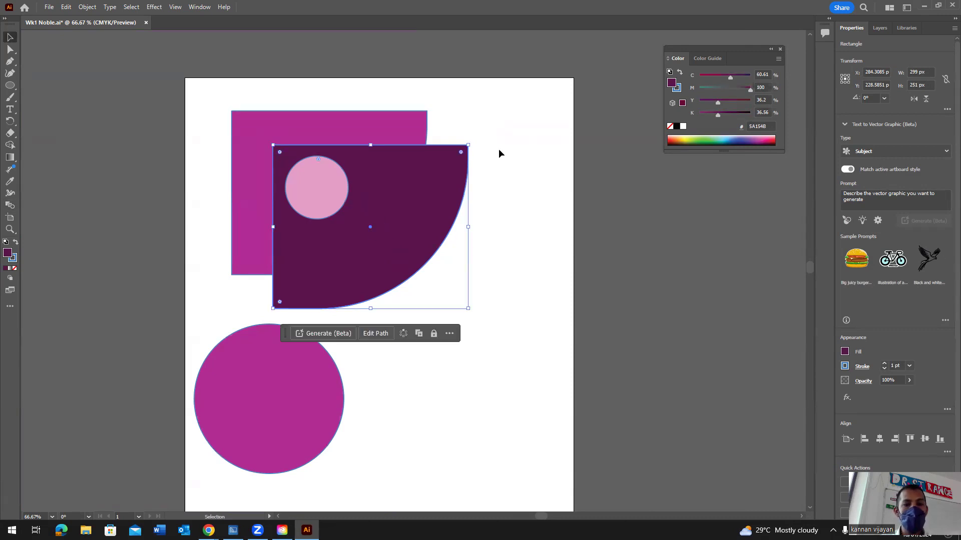
{"action": "left_click_drag", "start_coordinate": [472, 142], "coordinate": [365, 324]}
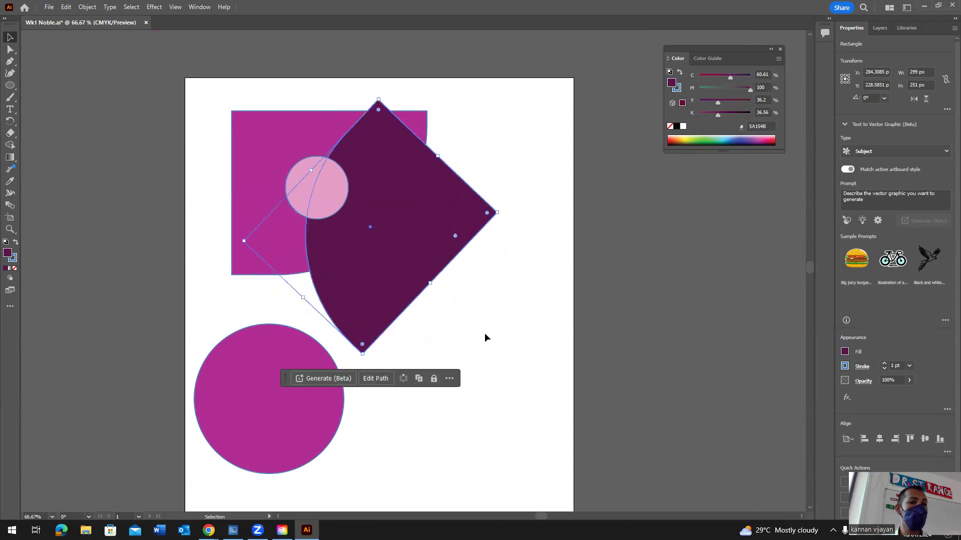
{"action": "left_click", "coordinate": [485, 337]}
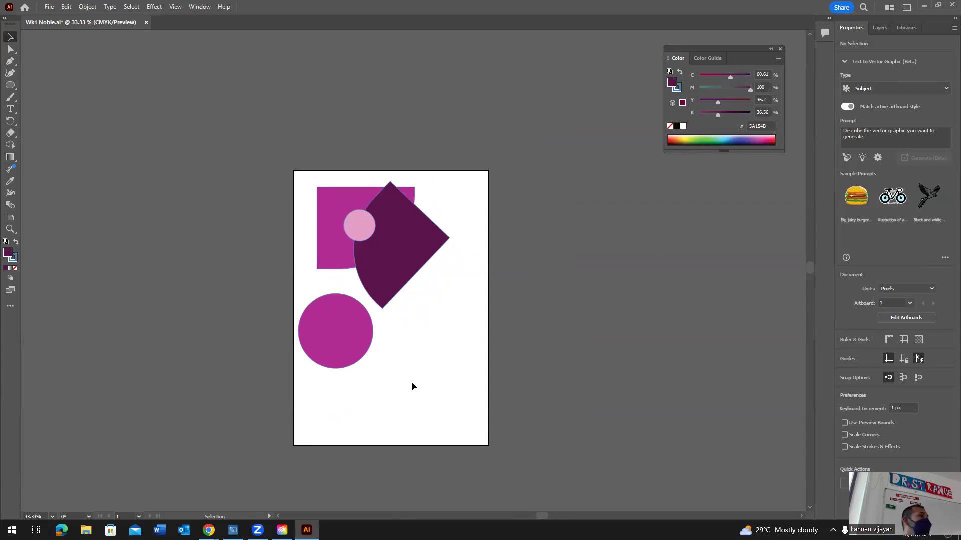
Move the large magenta circle up so it is centred on the small pink circle.
{"action": "scroll", "coordinate": [397, 309], "scroll_direction": "up", "scroll_amount": 4}
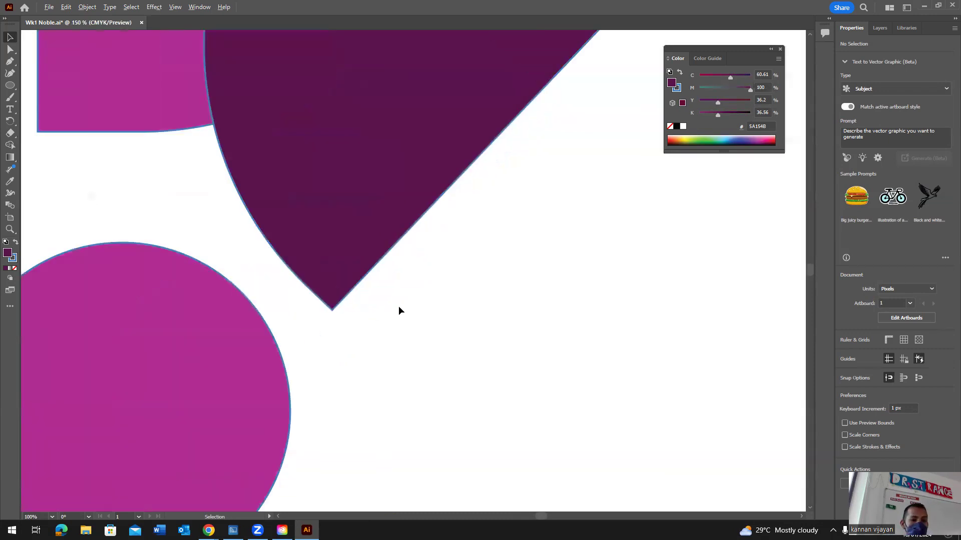
{"action": "scroll", "coordinate": [400, 312], "scroll_direction": "down", "scroll_amount": 4}
{"action": "left_click", "coordinate": [280, 306]}
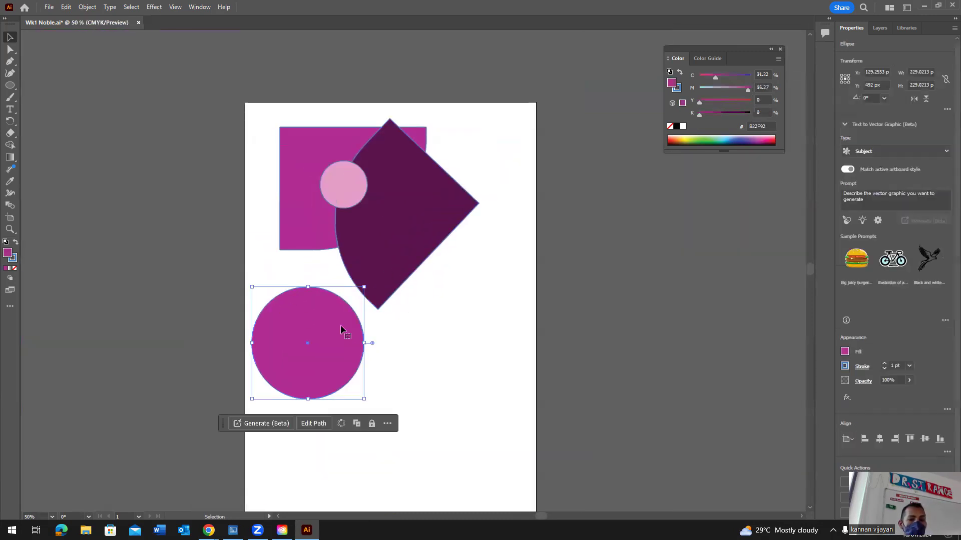
{"action": "scroll", "coordinate": [329, 346], "scroll_direction": "up", "scroll_amount": 3}
{"action": "scroll", "coordinate": [337, 335], "scroll_direction": "down", "scroll_amount": 3}
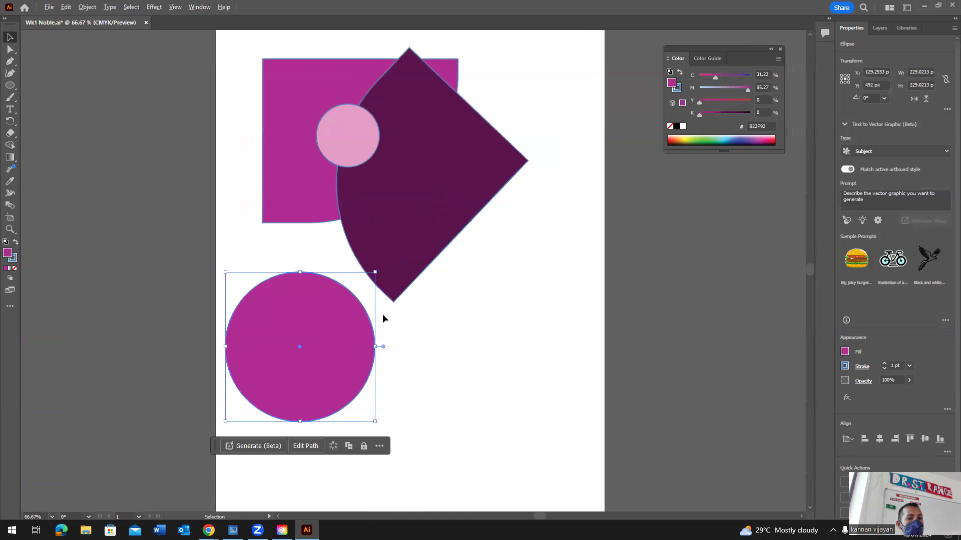
{"action": "left_click_drag", "start_coordinate": [332, 346], "coordinate": [379, 134]}
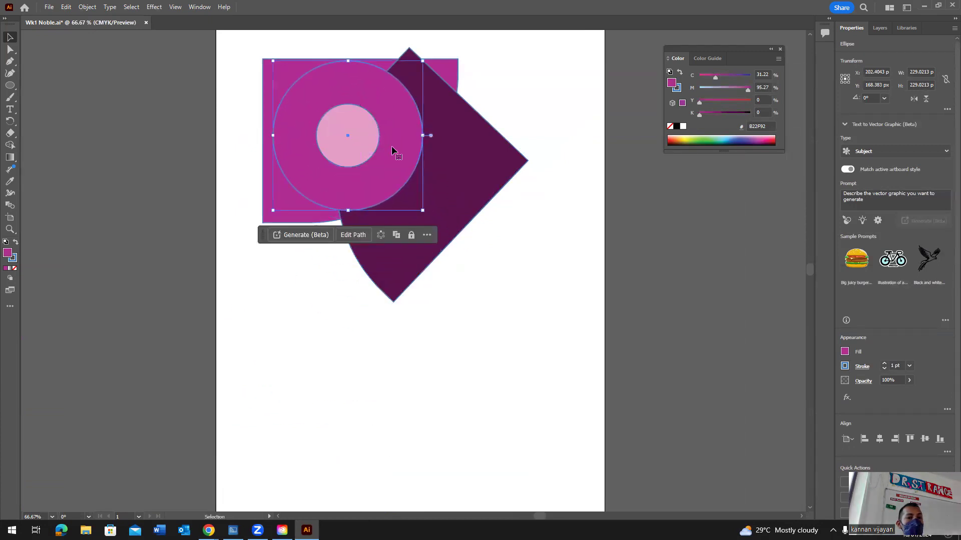
Set the large circle's fill to None so only its blue outline remains, make the stroke colour active, and deselect the circle.
{"action": "double_click", "coordinate": [8, 253]}
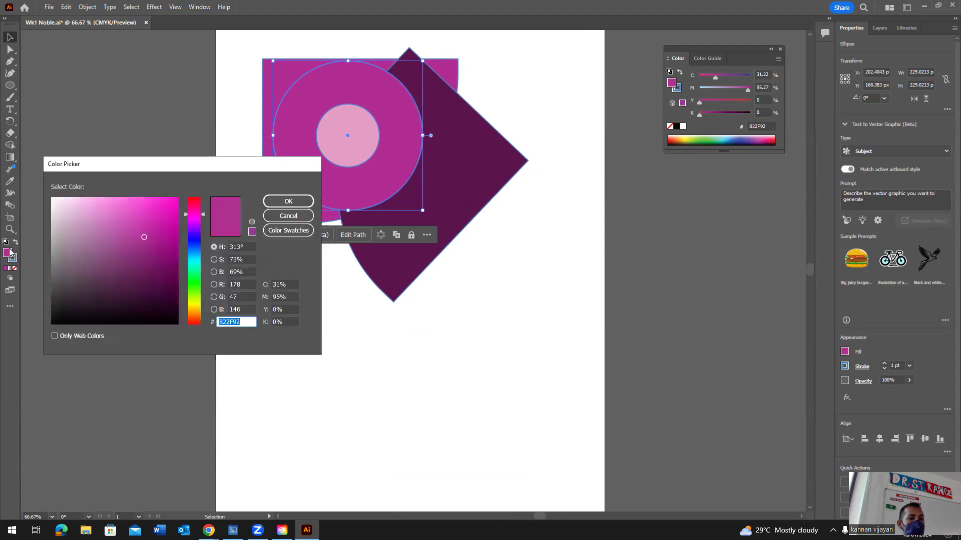
{"action": "left_click", "coordinate": [288, 216]}
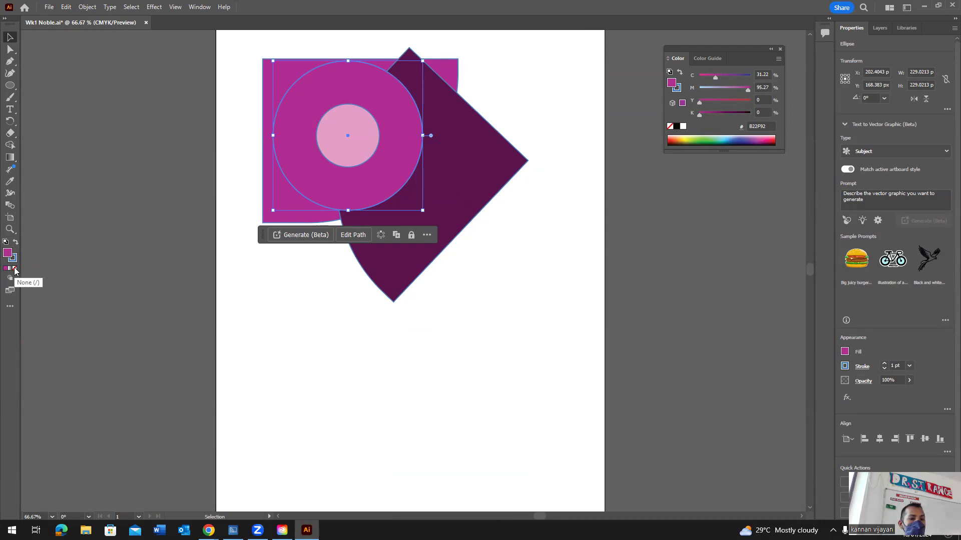
{"action": "left_click", "coordinate": [15, 269]}
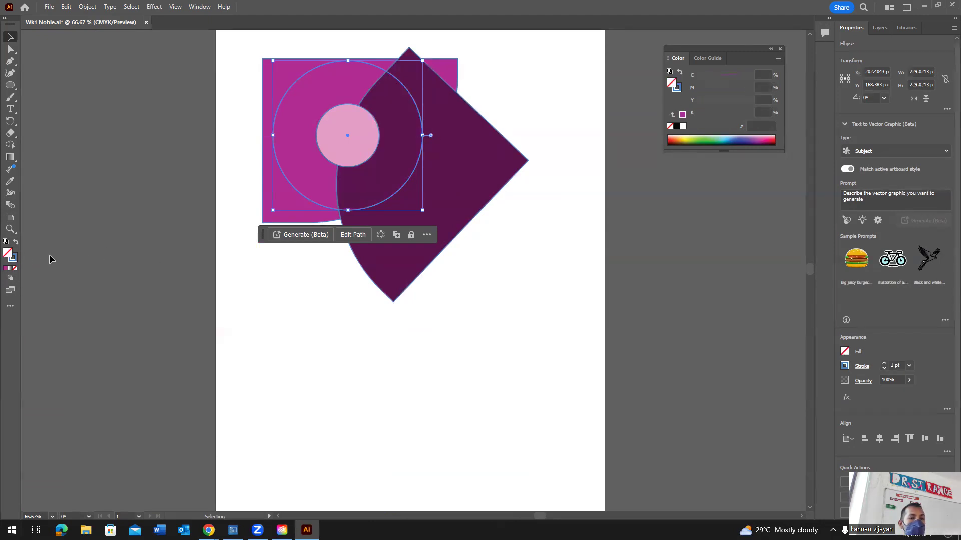
{"action": "left_click", "coordinate": [13, 258]}
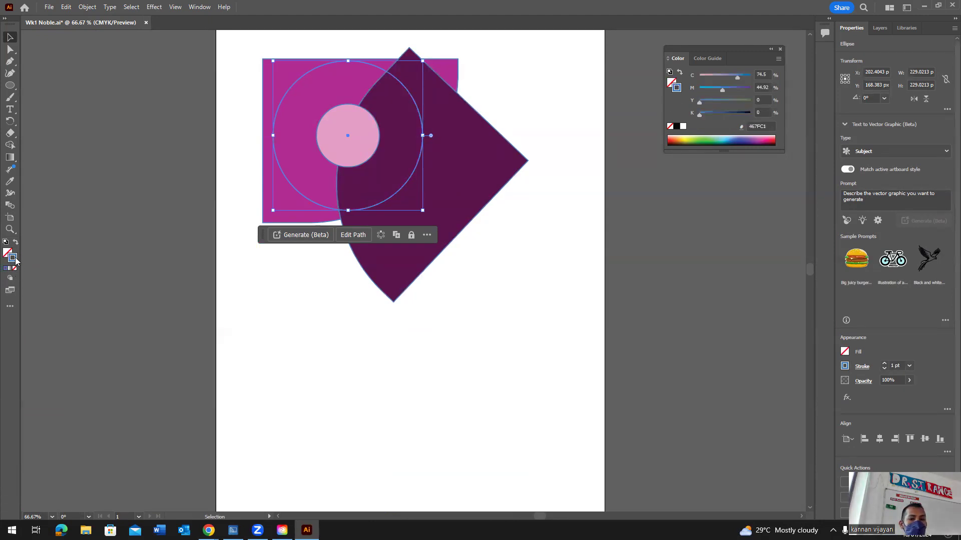
{"action": "left_click", "coordinate": [477, 311]}
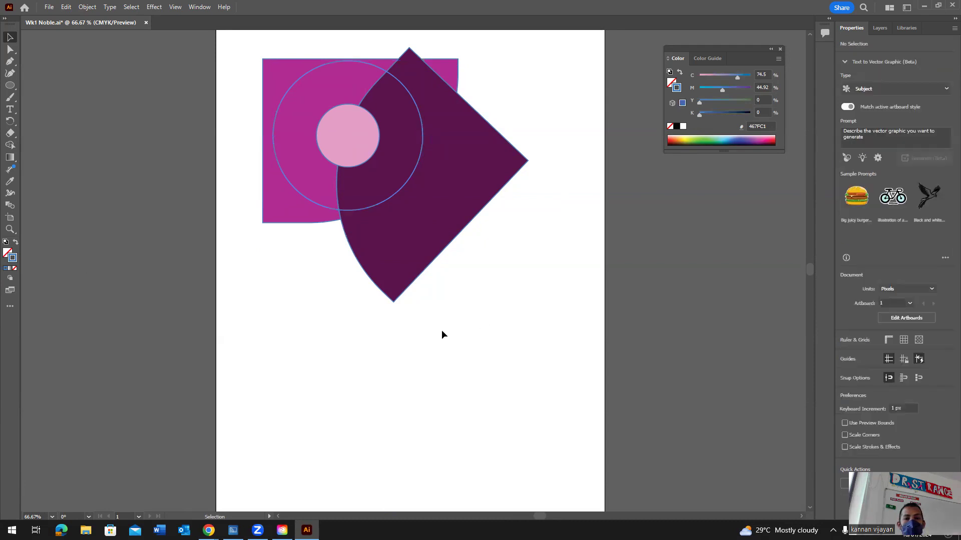
Reselect the large outlined circle and display the Appearance panel, placing it just below the Color panel.
{"action": "scroll", "coordinate": [519, 229], "scroll_direction": "up", "scroll_amount": 3}
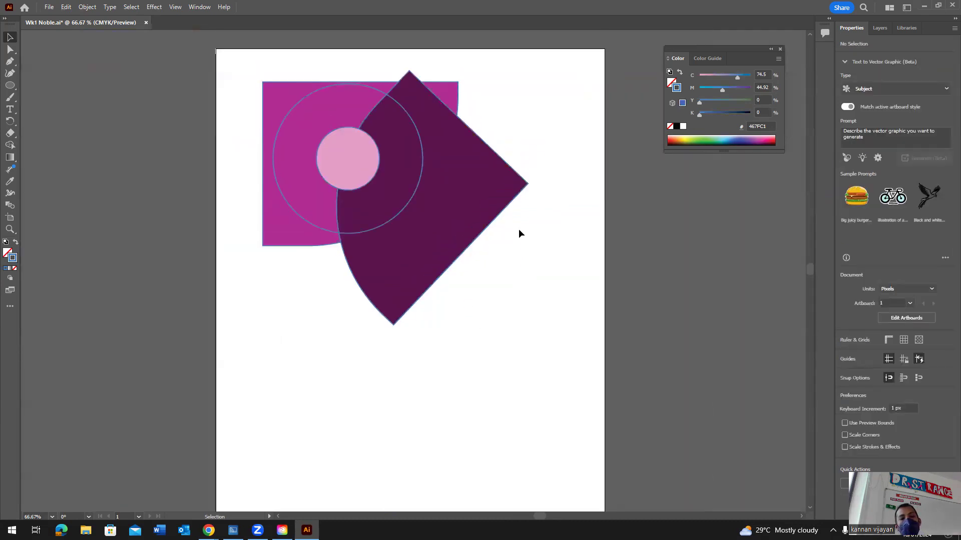
{"action": "left_click", "coordinate": [394, 245]}
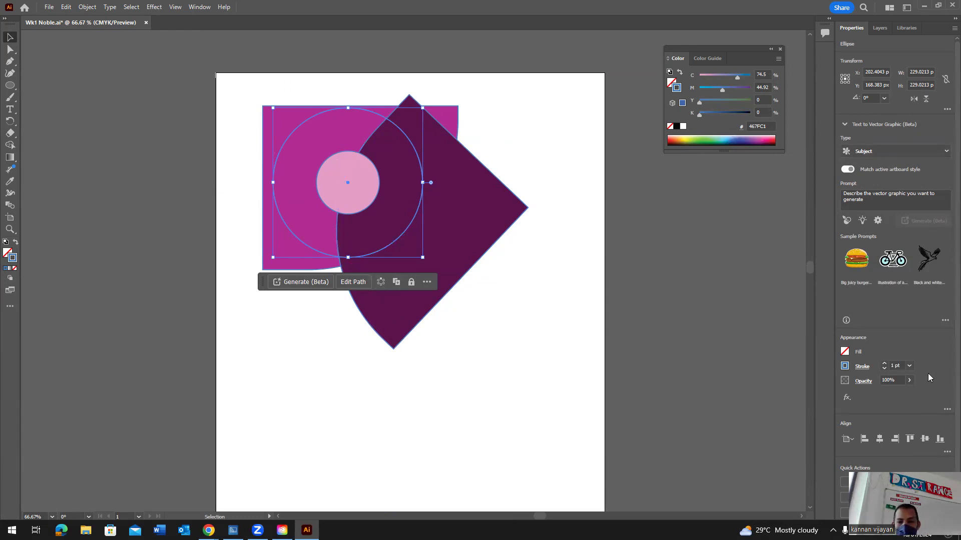
{"action": "scroll", "coordinate": [928, 383], "scroll_direction": "down", "scroll_amount": 1}
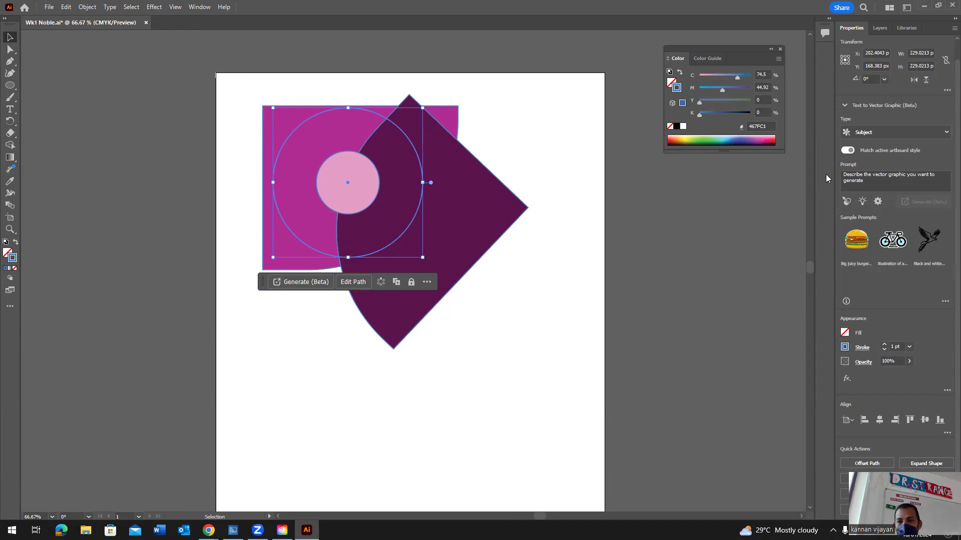
{"action": "left_click", "coordinate": [192, 6]}
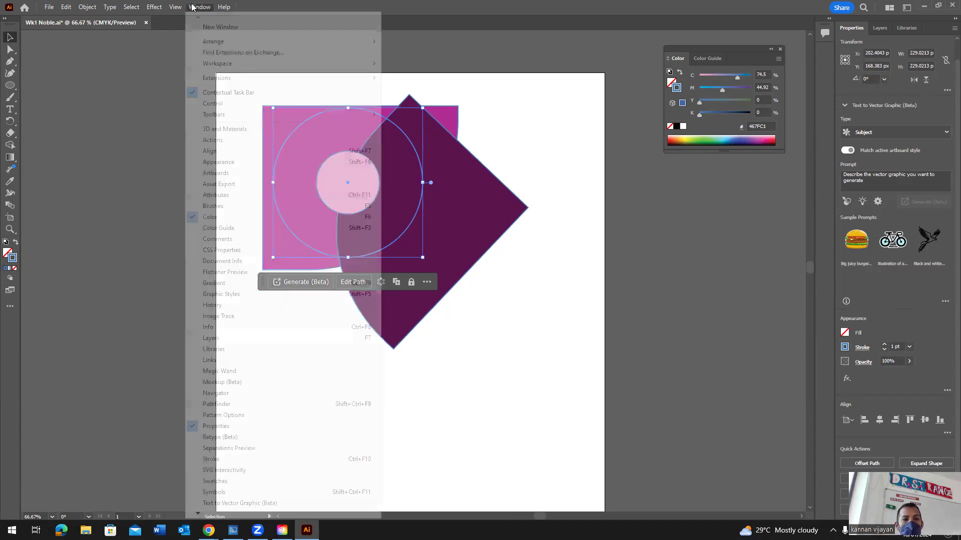
{"action": "left_click", "coordinate": [218, 162]}
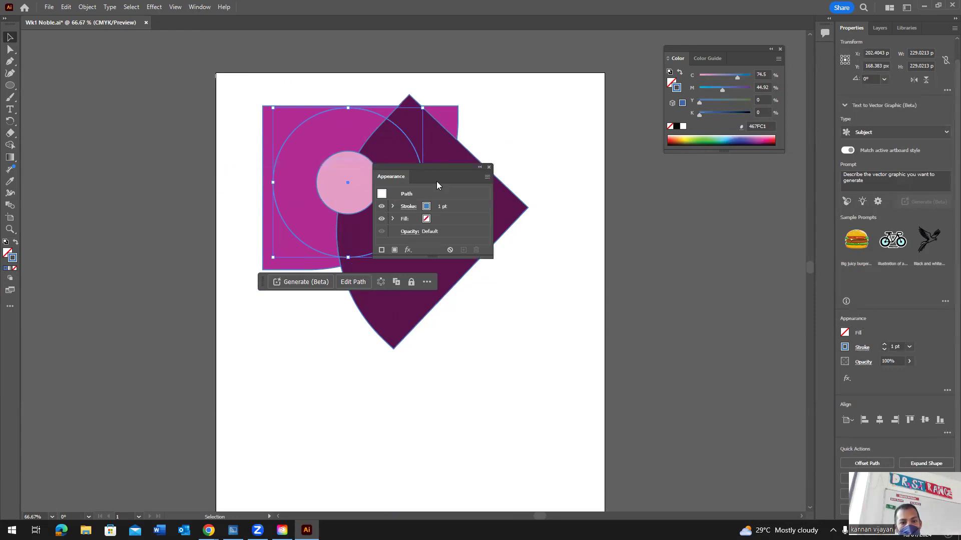
{"action": "left_click_drag", "start_coordinate": [434, 168], "coordinate": [734, 174]}
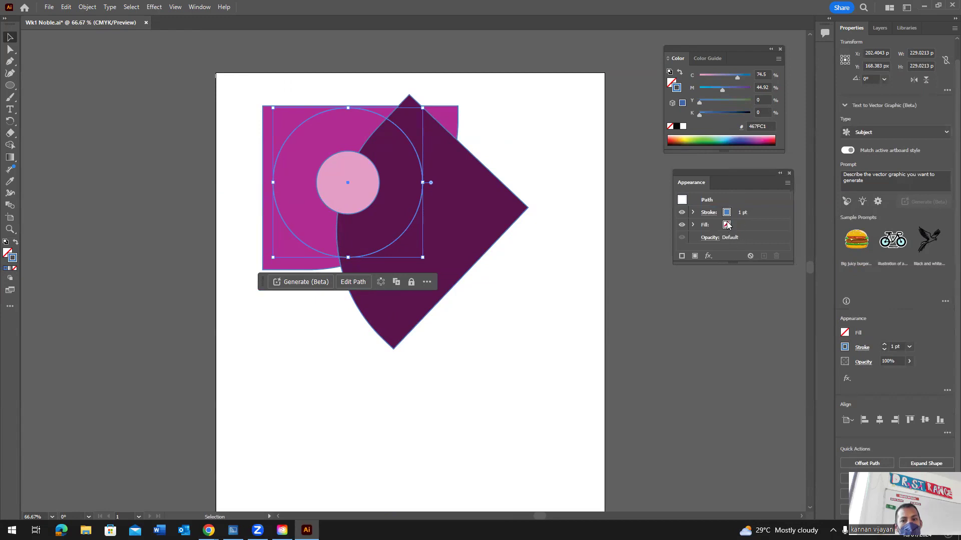
Increase the large outlined circle's stroke weight to 13 pt in the Appearance panel and deselect the circle.
{"action": "left_click", "coordinate": [742, 213]}
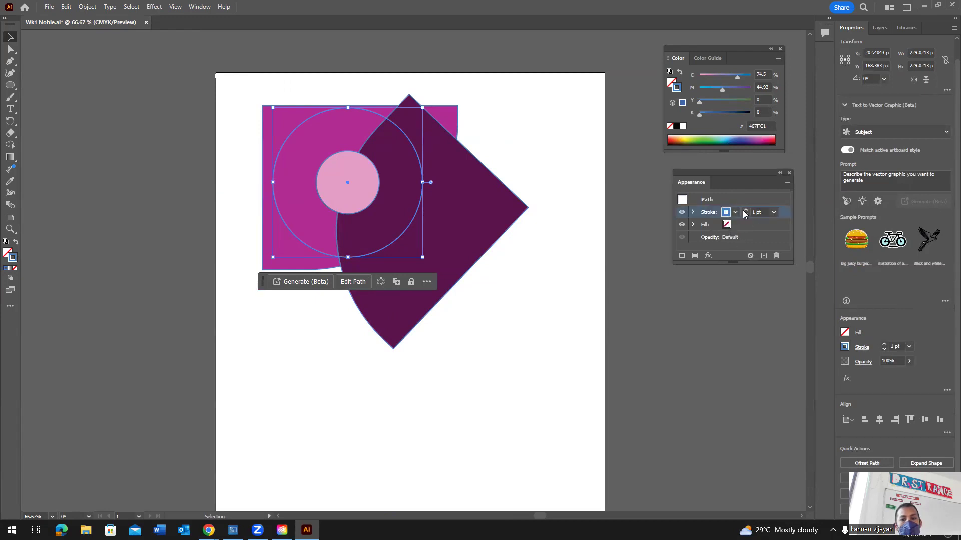
{"action": "left_click", "coordinate": [746, 212]}
{"action": "left_click", "coordinate": [745, 213]}
{"action": "left_click", "coordinate": [745, 213]}
{"action": "left_click", "coordinate": [745, 213]}
{"action": "left_click", "coordinate": [745, 212]}
{"action": "left_click", "coordinate": [745, 212]}
{"action": "left_click", "coordinate": [745, 212]}
{"action": "left_click", "coordinate": [745, 212]}
{"action": "left_click", "coordinate": [745, 212]}
{"action": "left_click", "coordinate": [746, 212]}
{"action": "left_click", "coordinate": [746, 212]}
{"action": "left_click", "coordinate": [745, 212]}
{"action": "left_click", "coordinate": [490, 279]}
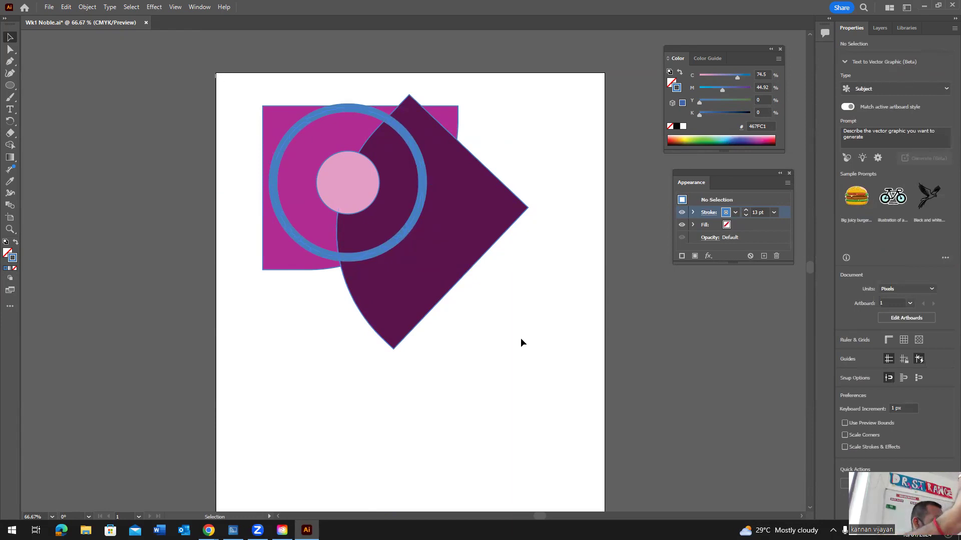
Reselect the large ring and set its stroke weight to 6 pt.
{"action": "left_click", "coordinate": [745, 215]}
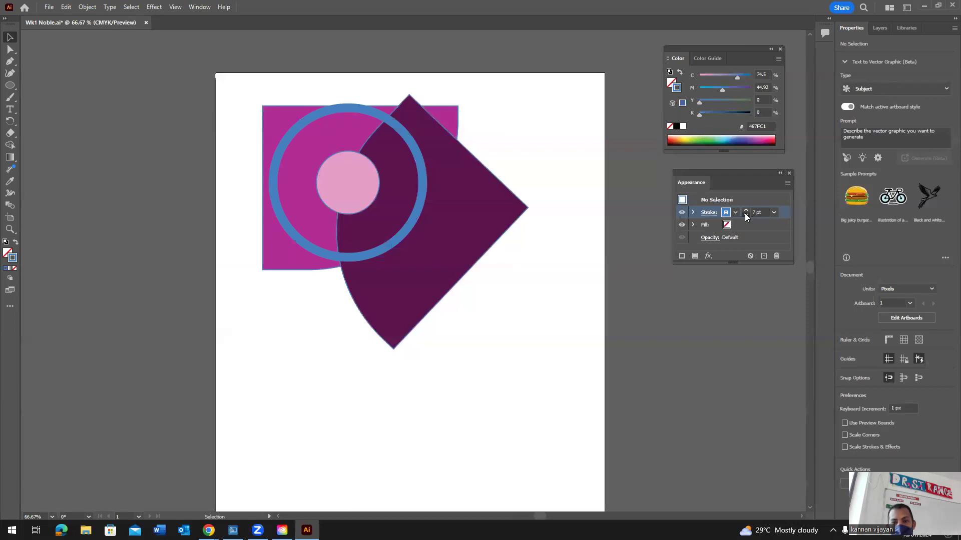
{"action": "left_click", "coordinate": [389, 244]}
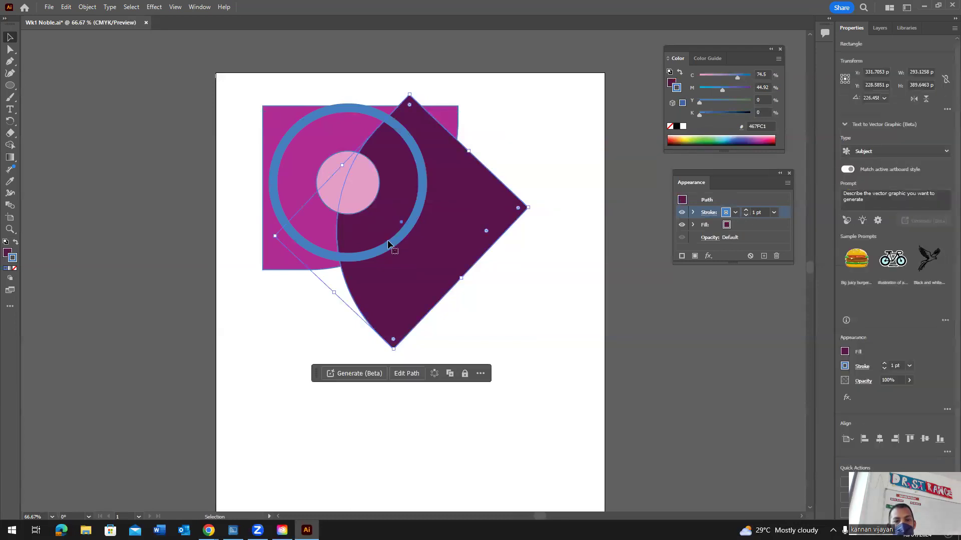
{"action": "left_click", "coordinate": [351, 110]}
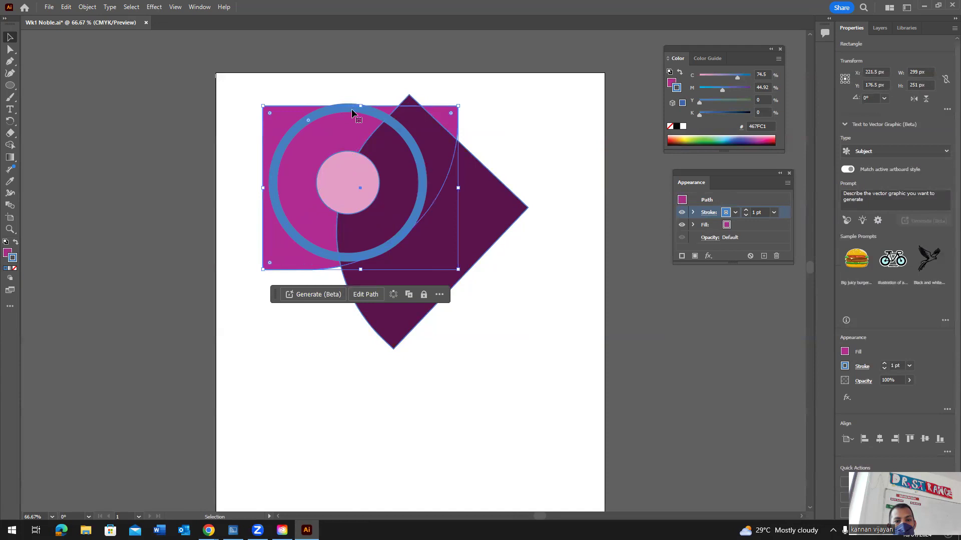
{"action": "left_click", "coordinate": [297, 125]}
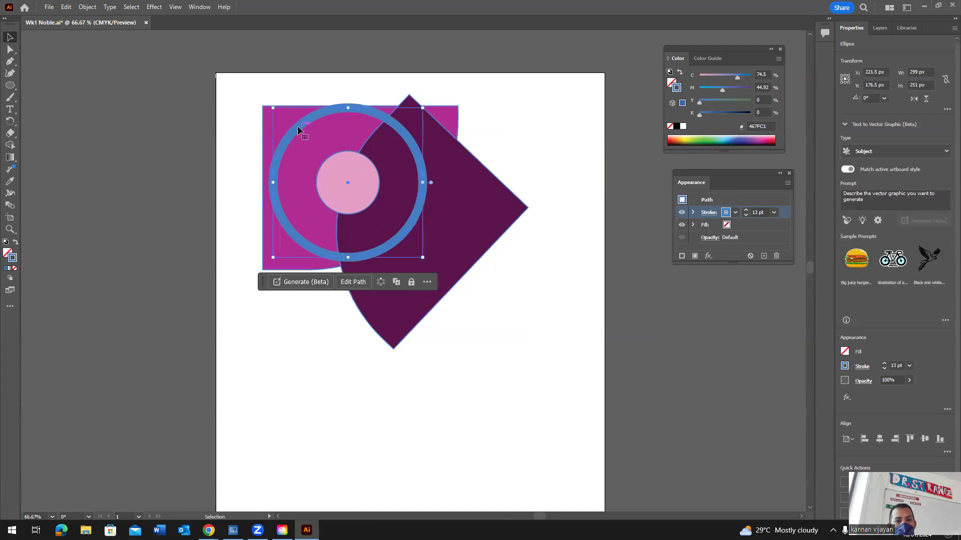
{"action": "left_click", "coordinate": [774, 213]}
{"action": "left_click", "coordinate": [789, 311]}
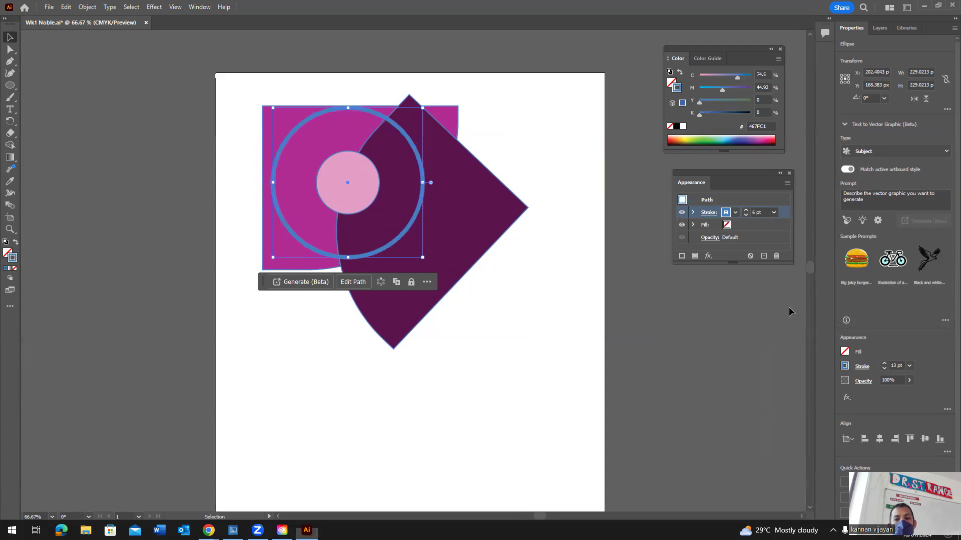
Try the red swatch on the ring's stroke, replace it with cyan 1FD2EA from the Color Picker, and deselect the ring.
{"action": "left_click", "coordinate": [726, 213]}
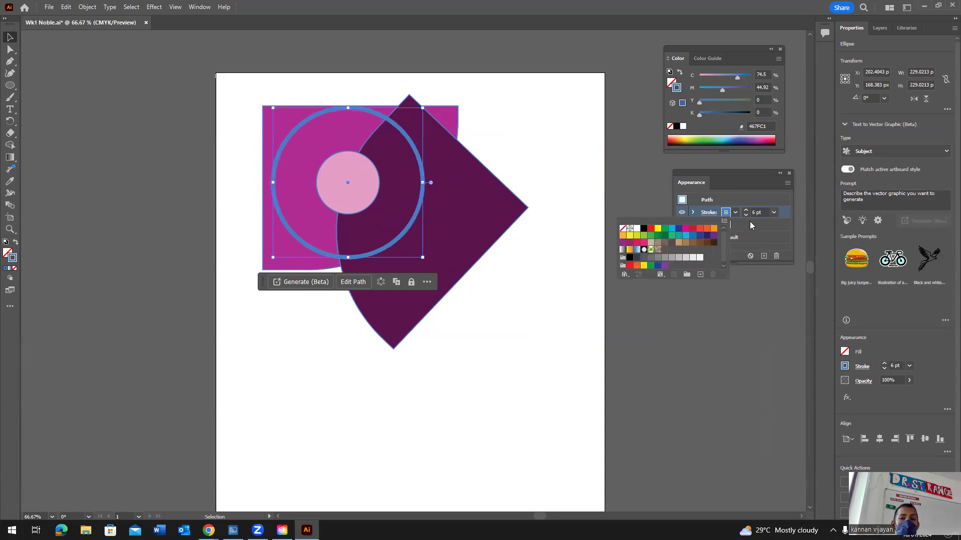
{"action": "left_click", "coordinate": [649, 229]}
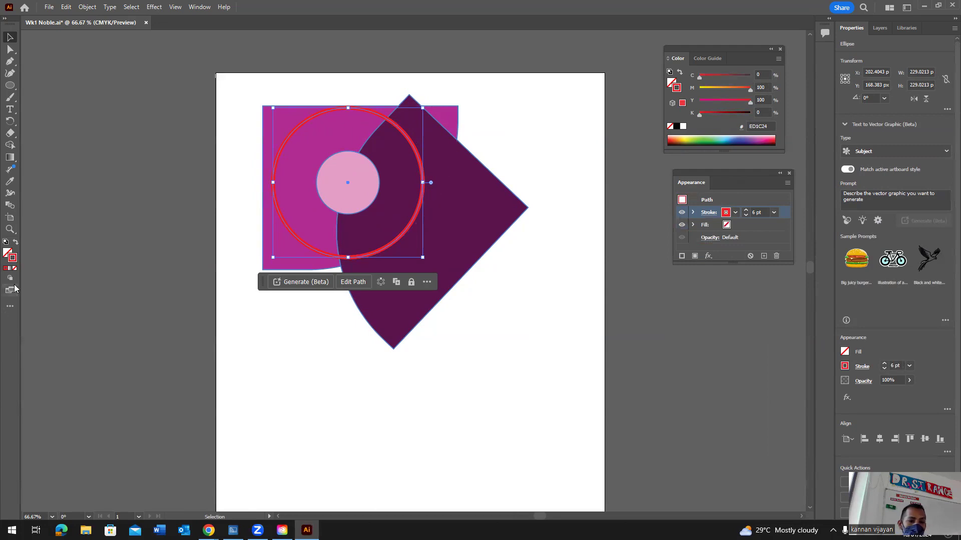
{"action": "double_click", "coordinate": [13, 259]}
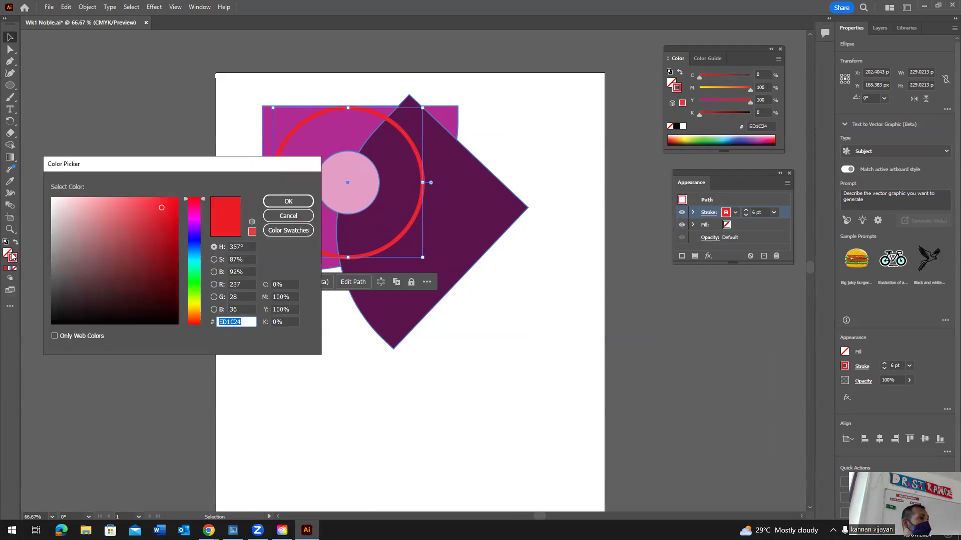
{"action": "mouse_move", "coordinate": [193, 249]}
{"action": "left_mouse_down"}
{"action": "mouse_move", "coordinate": [197, 271]}
{"action": "mouse_move", "coordinate": [196, 257]}
{"action": "left_mouse_up"}
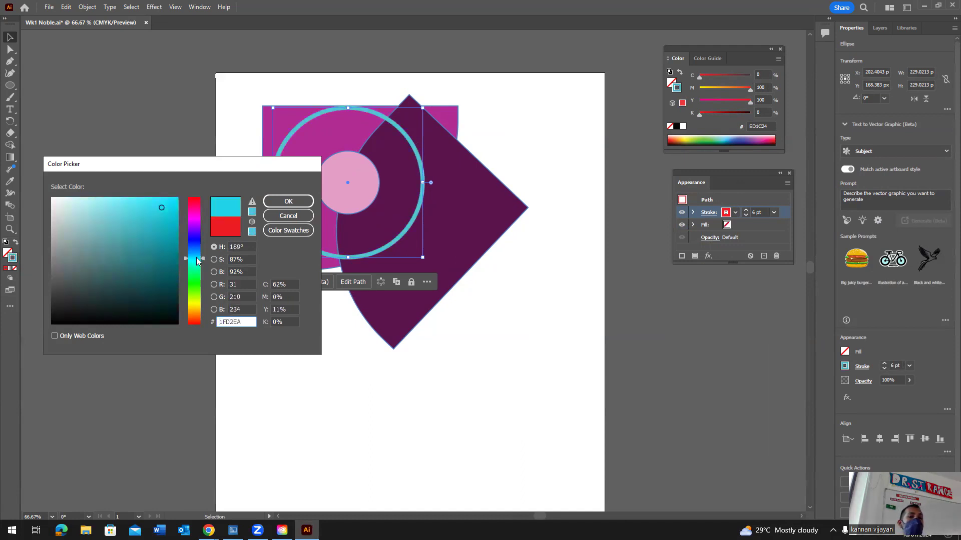
{"action": "left_click", "coordinate": [308, 202]}
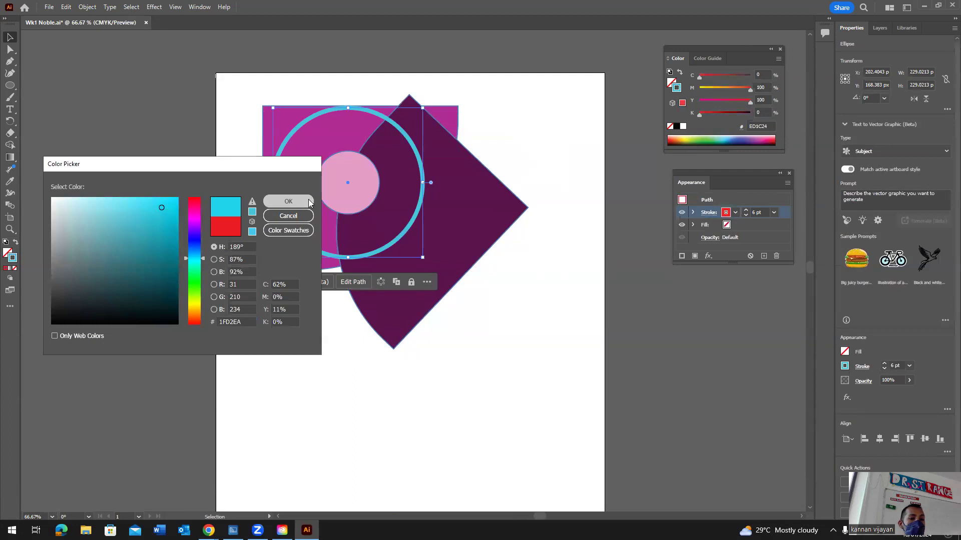
{"action": "left_click", "coordinate": [680, 348]}
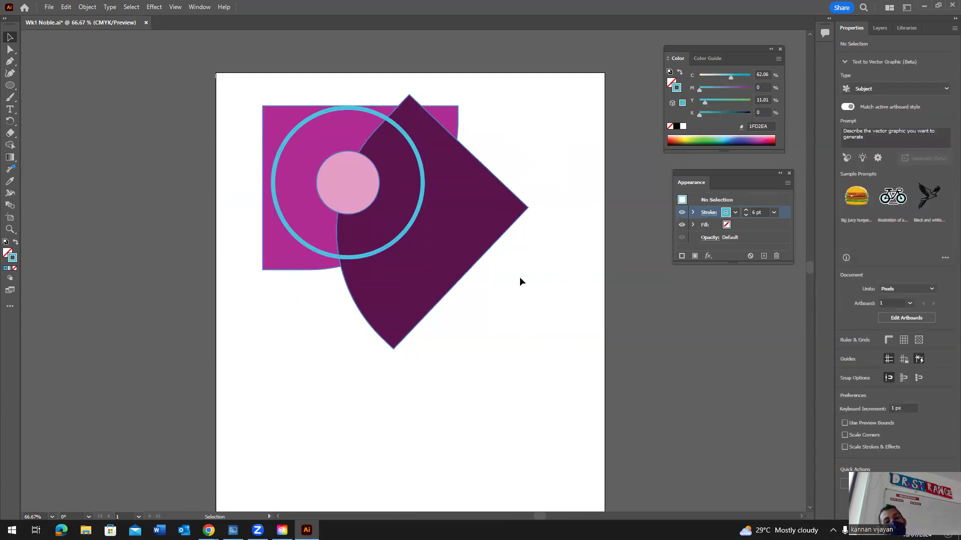
{"action": "scroll", "coordinate": [500, 278], "scroll_direction": "down", "scroll_amount": 2}
{"action": "scroll", "coordinate": [497, 275], "scroll_direction": "up", "scroll_amount": 2}
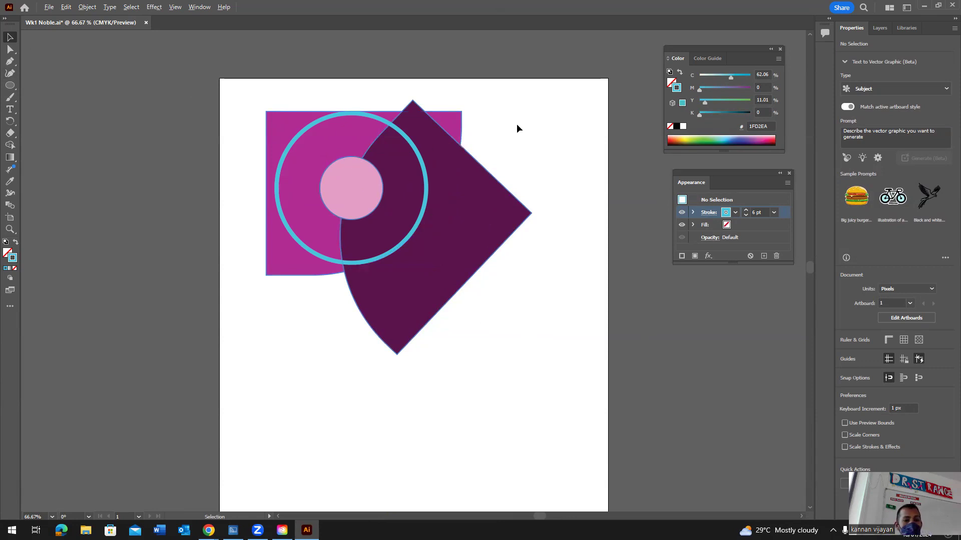
{"action": "scroll", "coordinate": [521, 123], "scroll_direction": "down", "scroll_amount": 2}
{"action": "scroll", "coordinate": [607, 248], "scroll_direction": "up", "scroll_amount": 2}
{"action": "scroll", "coordinate": [213, 256], "scroll_direction": "up", "scroll_amount": 3}
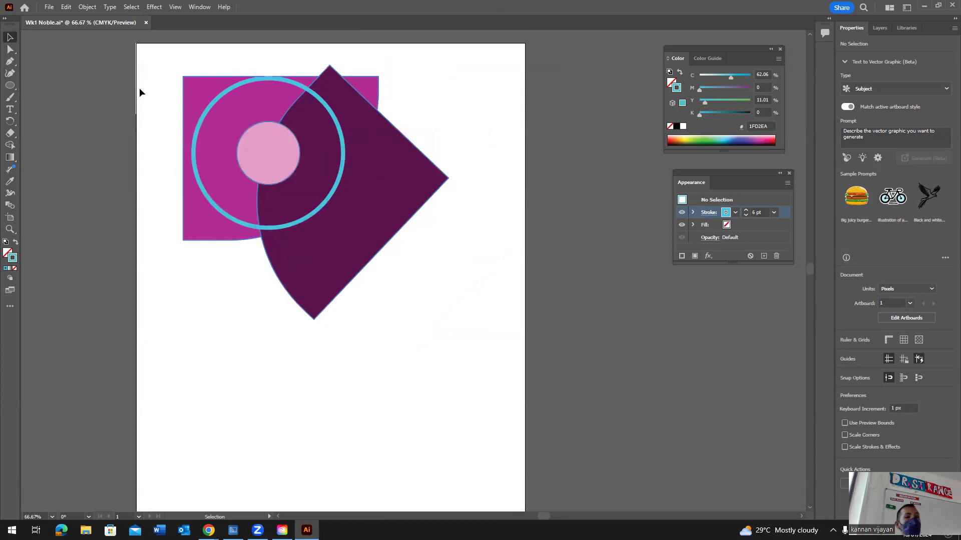
{"action": "scroll", "coordinate": [402, 305], "scroll_direction": "down", "scroll_amount": 3}
{"action": "scroll", "coordinate": [400, 308], "scroll_direction": "up", "scroll_amount": 3}
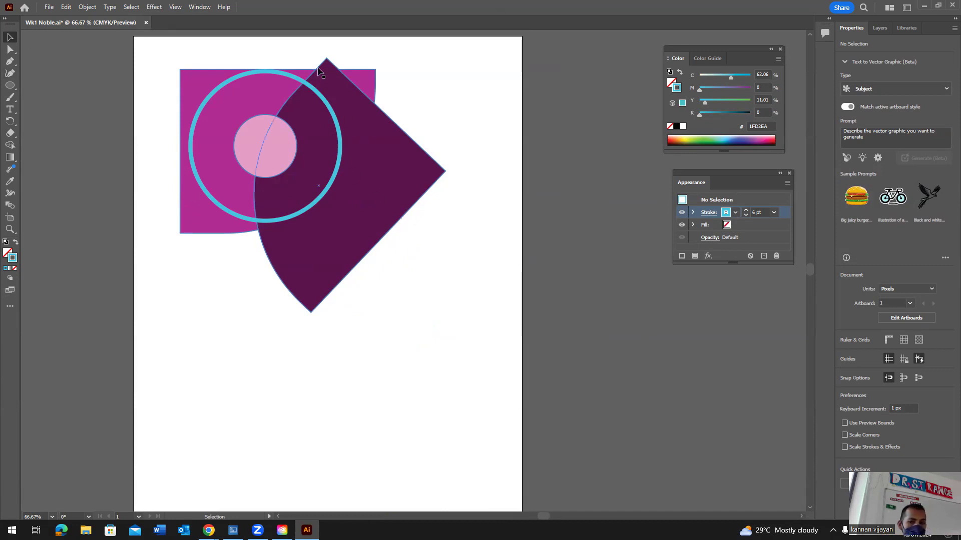
Select the whole composition, deselect it, and save the Wk1 Noble document.
{"action": "left_click_drag", "start_coordinate": [448, 81], "coordinate": [223, 272]}
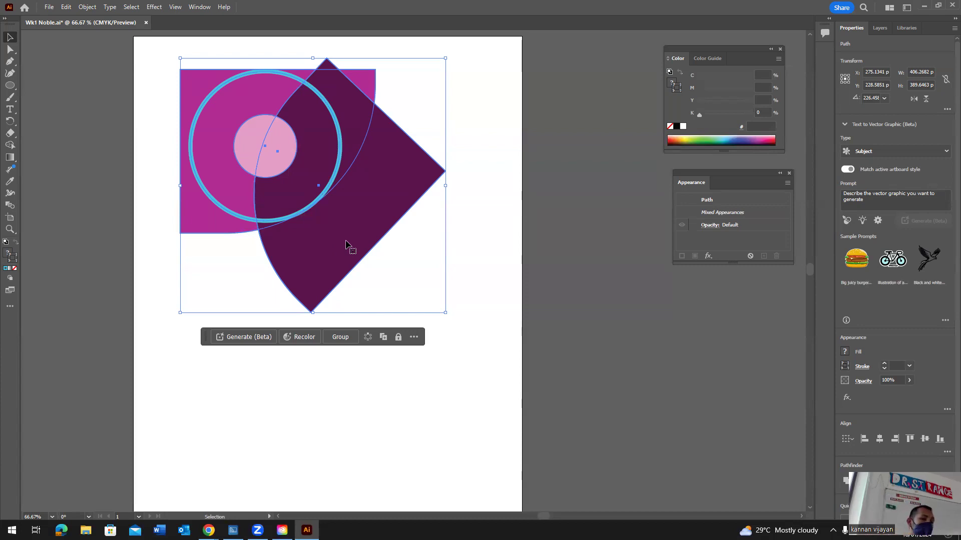
{"action": "left_click", "coordinate": [589, 380]}
{"action": "key", "text": "ctrl+s"}
{"action": "scroll", "coordinate": [463, 331], "scroll_direction": "down", "scroll_amount": 3}
{"action": "scroll", "coordinate": [426, 229], "scroll_direction": "up", "scroll_amount": 2}
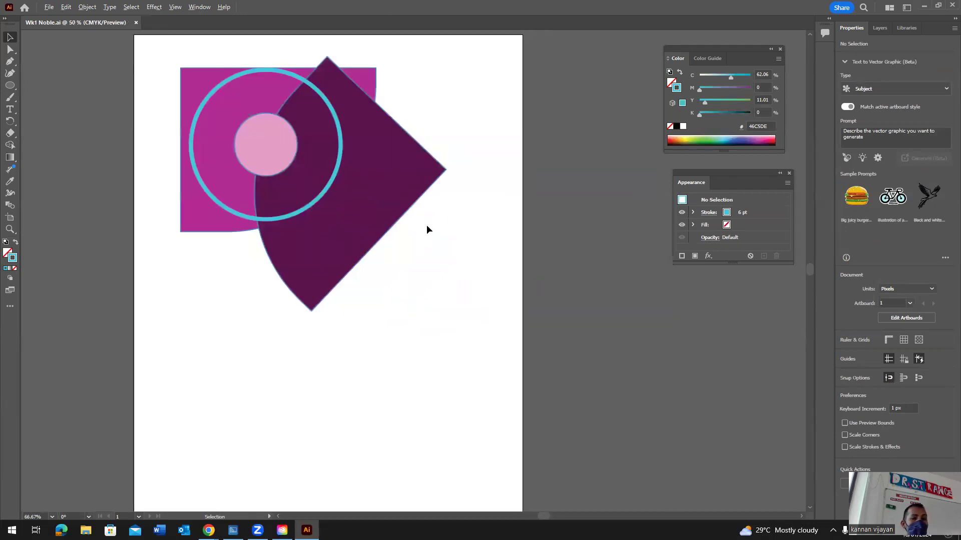
Try placing an offset duplicate of the whole composition over the original, and undo it.
{"action": "left_click_drag", "start_coordinate": [447, 55], "coordinate": [164, 314]}
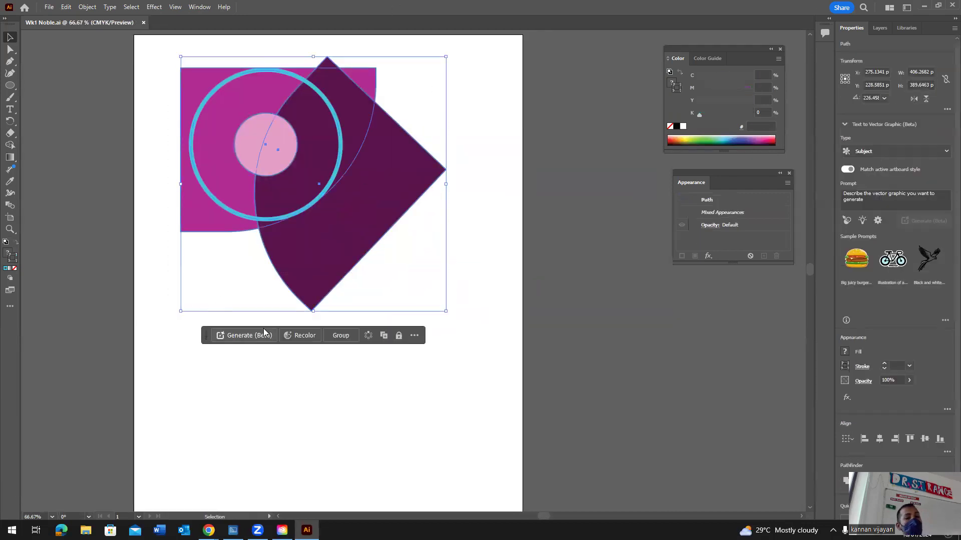
{"action": "left_click_drag", "start_coordinate": [298, 196], "coordinate": [290, 365]}
{"action": "left_click_drag", "start_coordinate": [289, 401], "coordinate": [346, 239]}
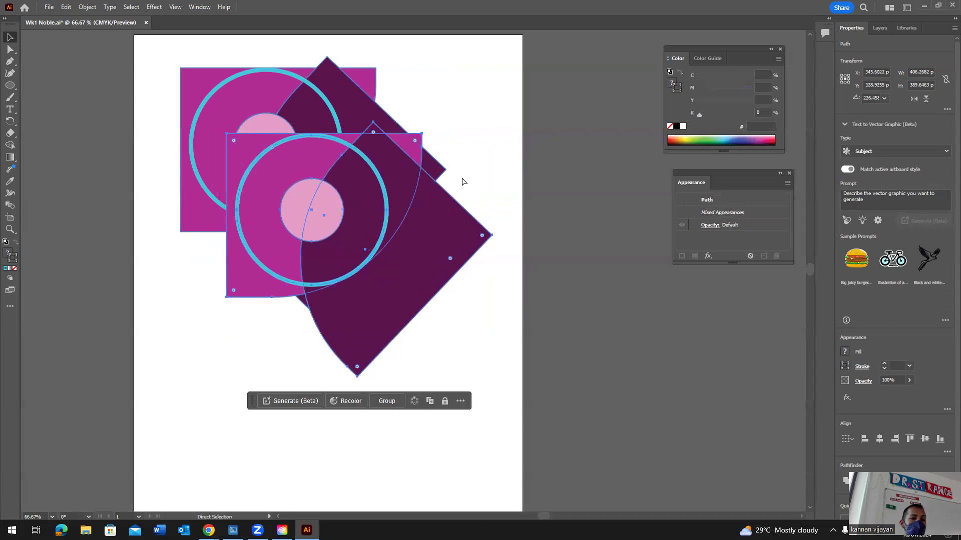
{"action": "key", "text": "ctrl+z"}
Select all the shapes together, move the composition to about X 263 px, Y 238 px on the artboard, and deselect it.
{"action": "left_click", "coordinate": [503, 67]}
{"action": "left_click_drag", "start_coordinate": [509, 55], "coordinate": [152, 341]}
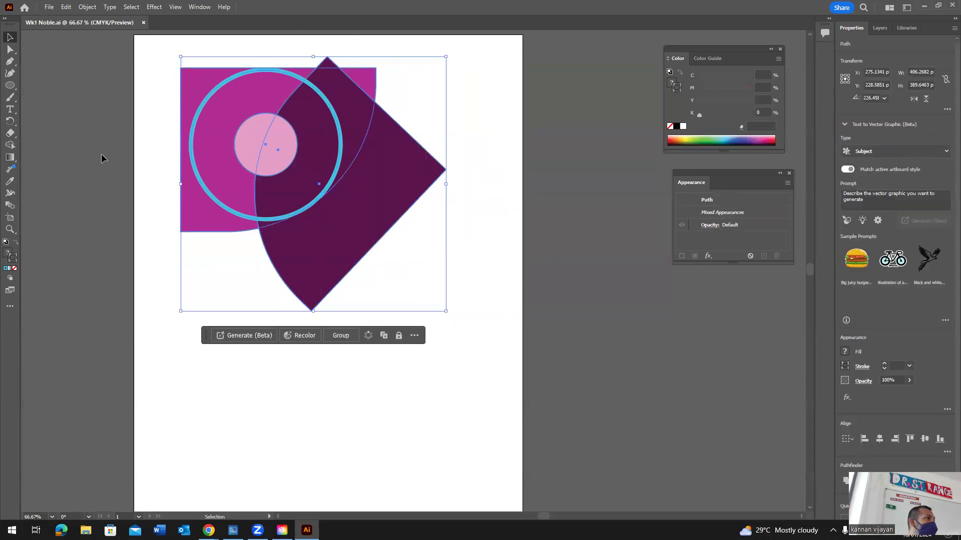
{"action": "left_click", "coordinate": [468, 434]}
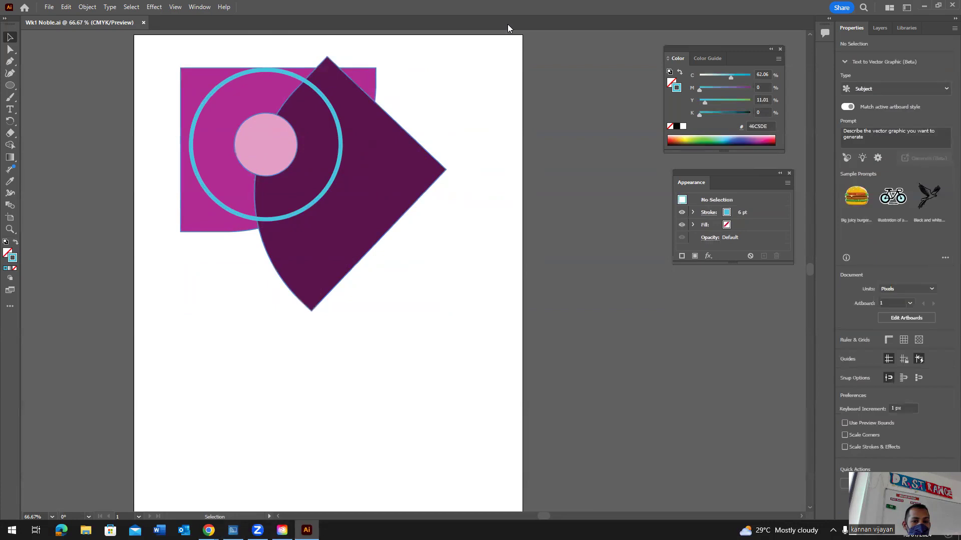
{"action": "left_click_drag", "start_coordinate": [503, 43], "coordinate": [159, 360]}
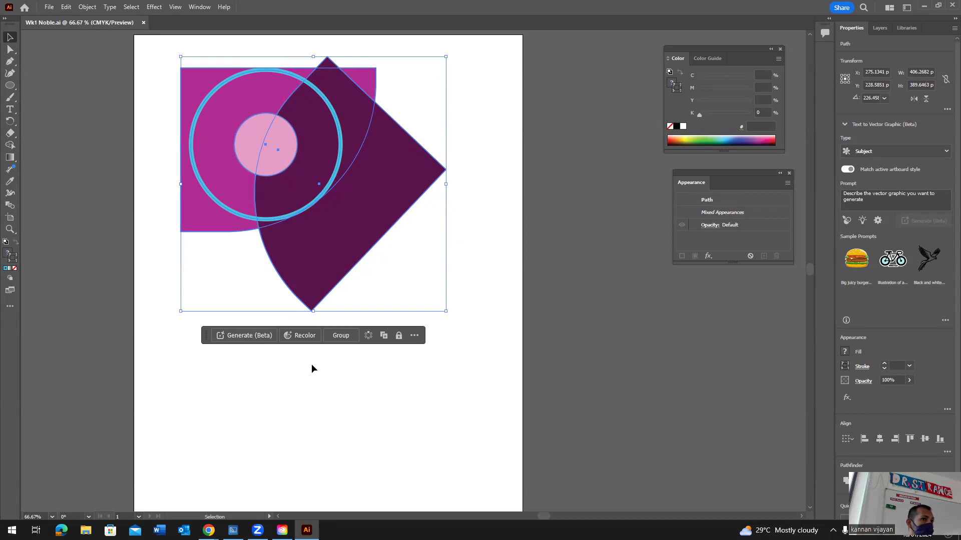
{"action": "left_click_drag", "start_coordinate": [276, 199], "coordinate": [373, 217]}
{"action": "key", "text": "ctrl+z"}
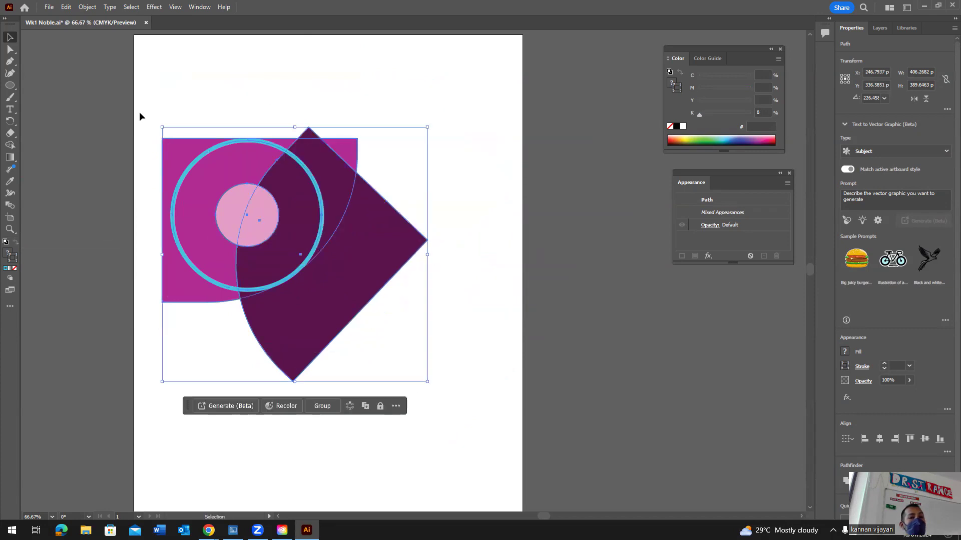
{"action": "left_click_drag", "start_coordinate": [284, 238], "coordinate": [295, 170]}
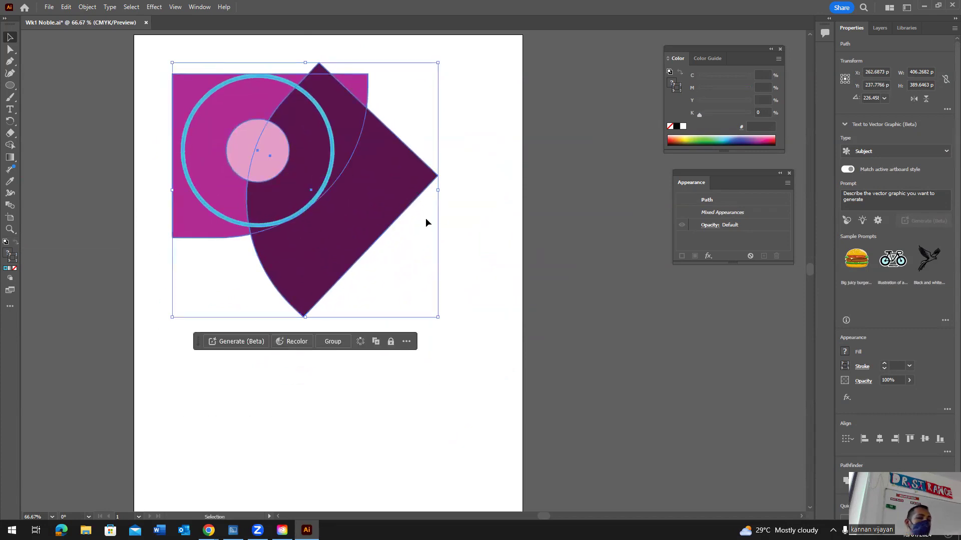
{"action": "left_click", "coordinate": [501, 270]}
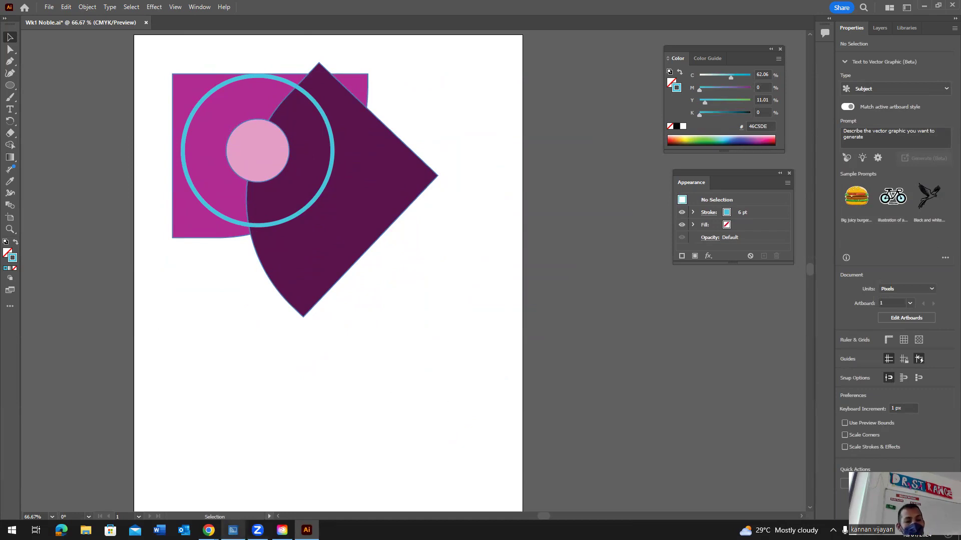
Switch to Chrome, reduce its window, and examine the Shutterstock geometric shapes and PicMonkey geometric design examples.
{"action": "mouse_move", "coordinate": [209, 530]}
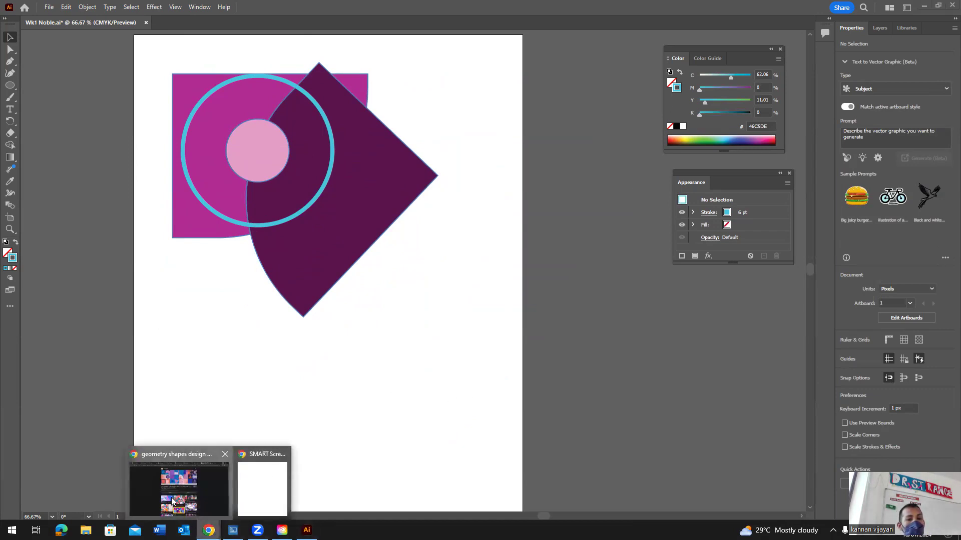
{"action": "left_click", "coordinate": [180, 509]}
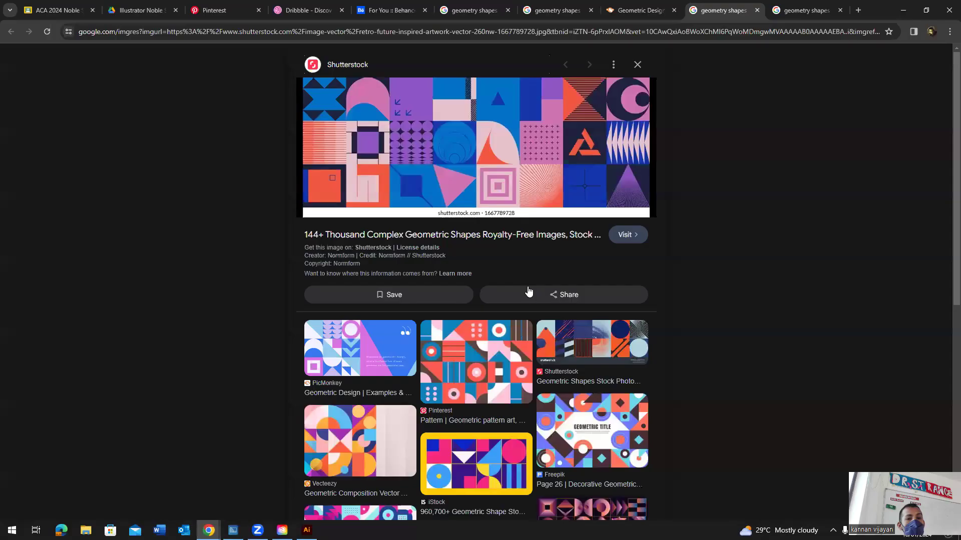
{"action": "left_click", "coordinate": [927, 9]}
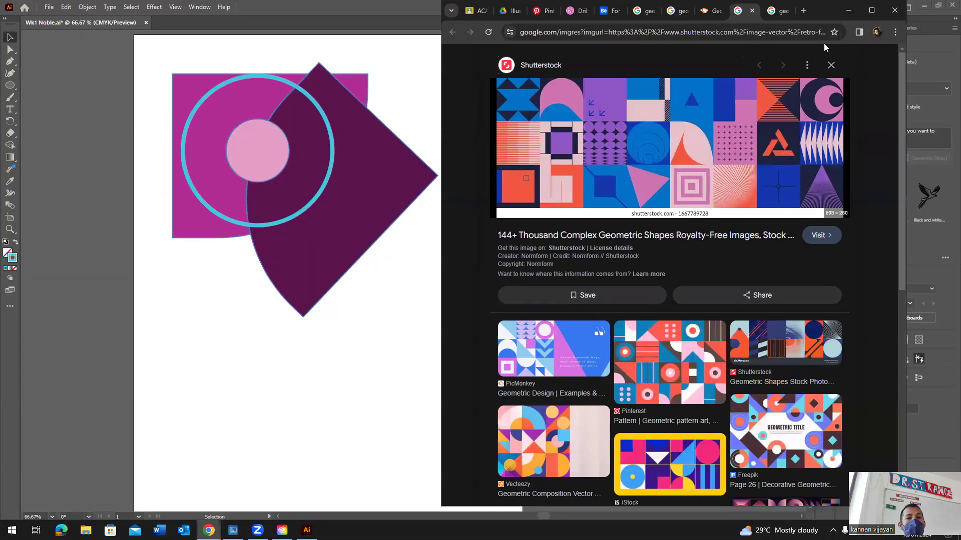
{"action": "left_click", "coordinate": [713, 11]}
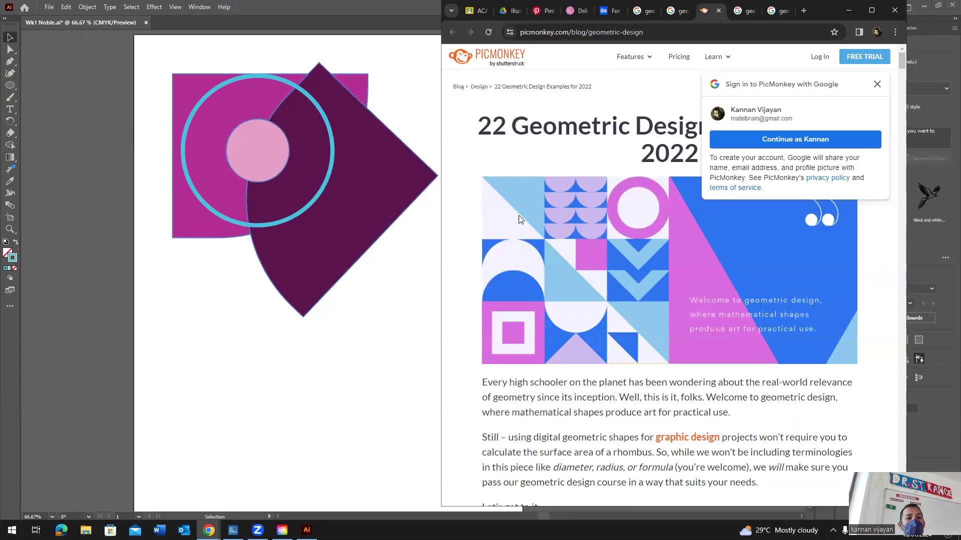
Return to Illustrator and save the repositioned composition in the Wk1 Noble document.
{"action": "left_click", "coordinate": [849, 11]}
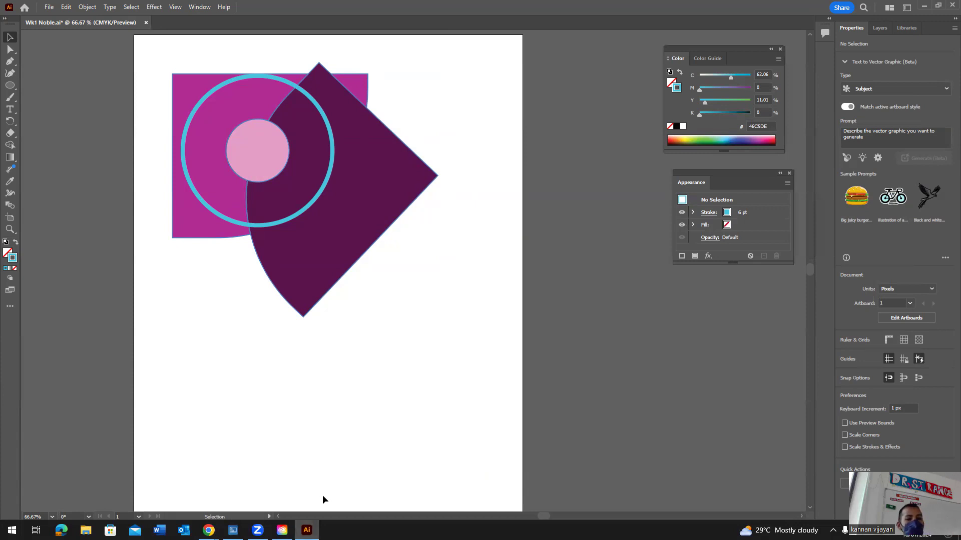
{"action": "mouse_move", "coordinate": [282, 530]}
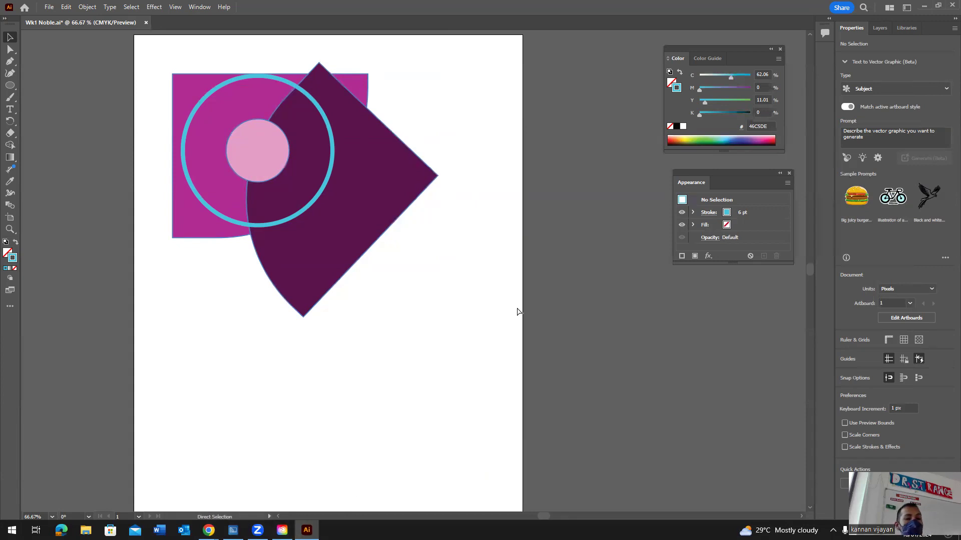
{"action": "key", "text": "ctrl+s"}
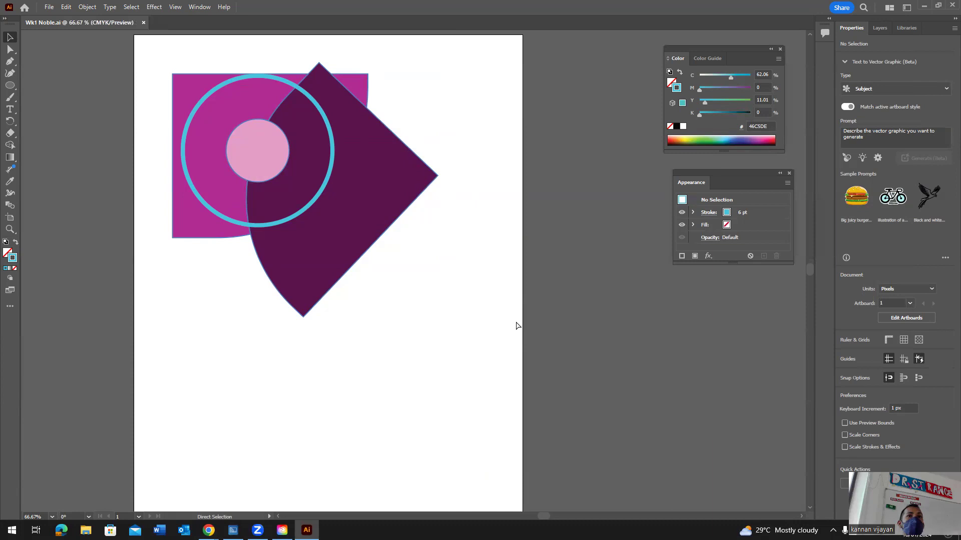